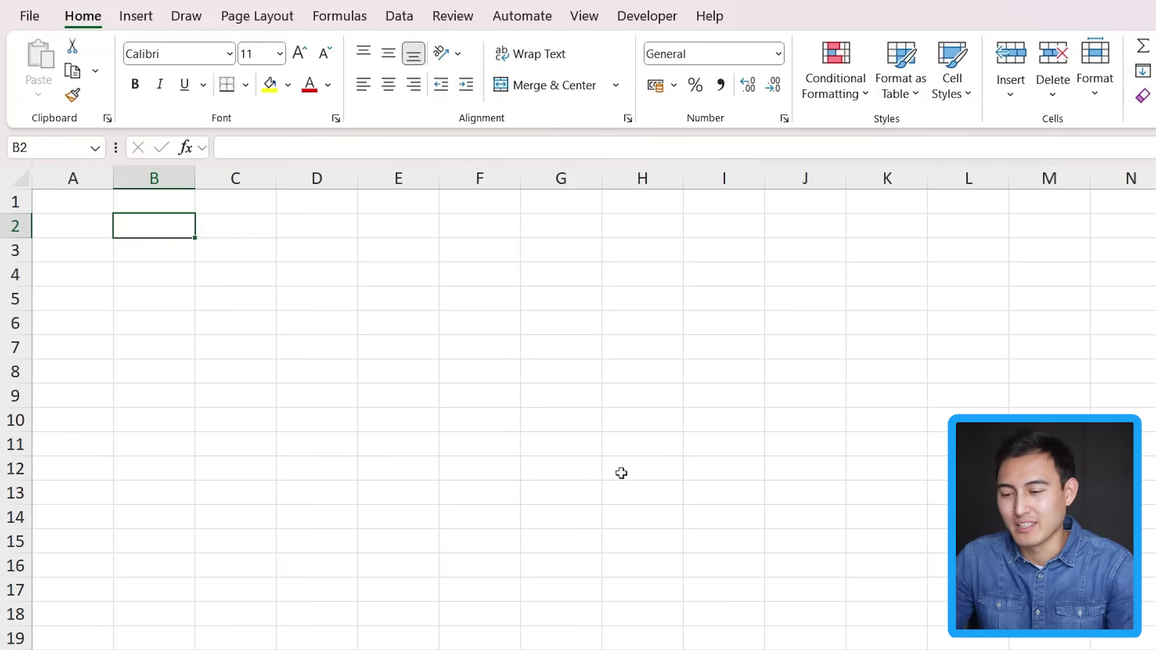
text(=rand)
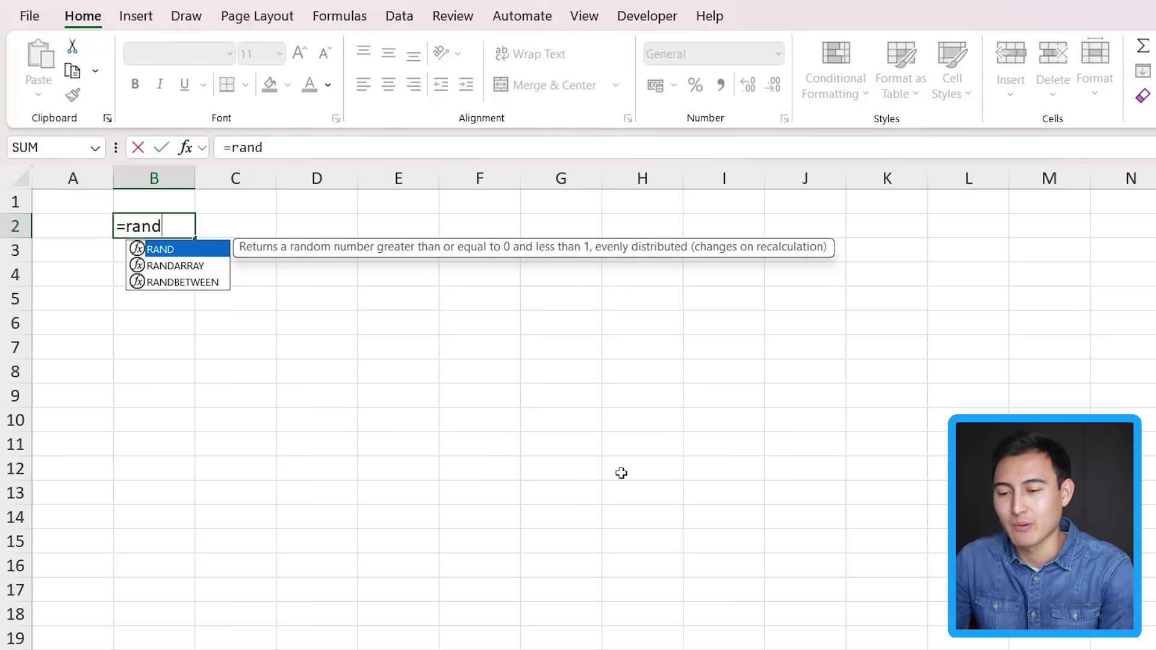
text(a)
Enter =RANDARRAY(10,3,1000,10000,TRUE) in B2 to spill a 10×3 grid of random whole numbers.
key(Tab)
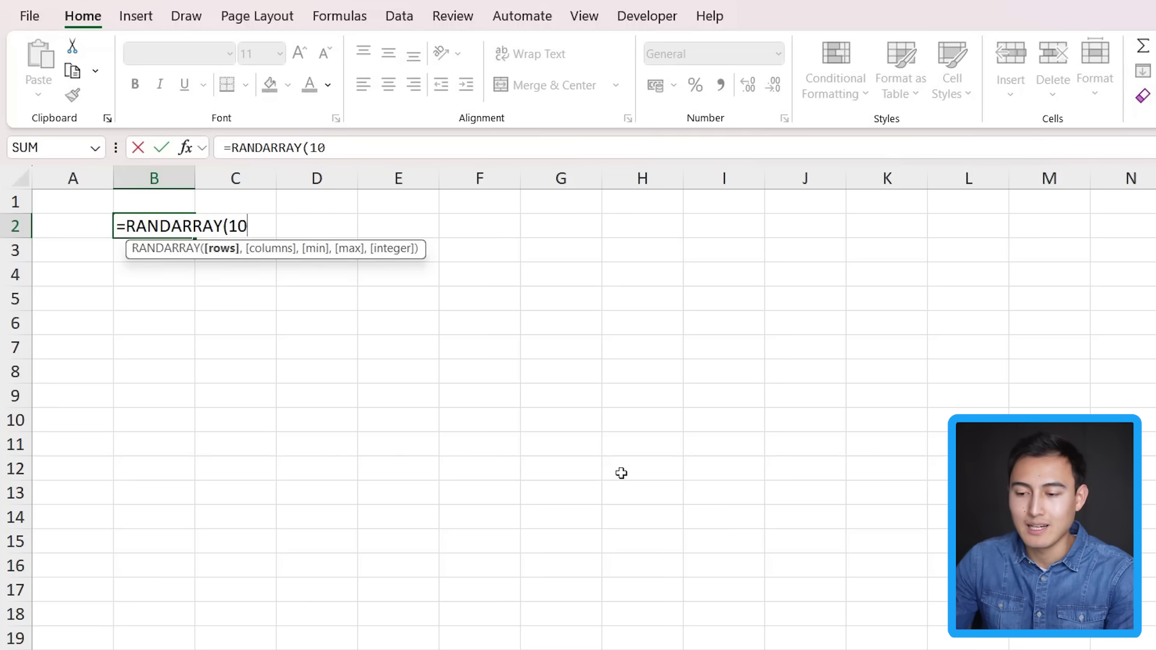
text(,3,1000,10000)
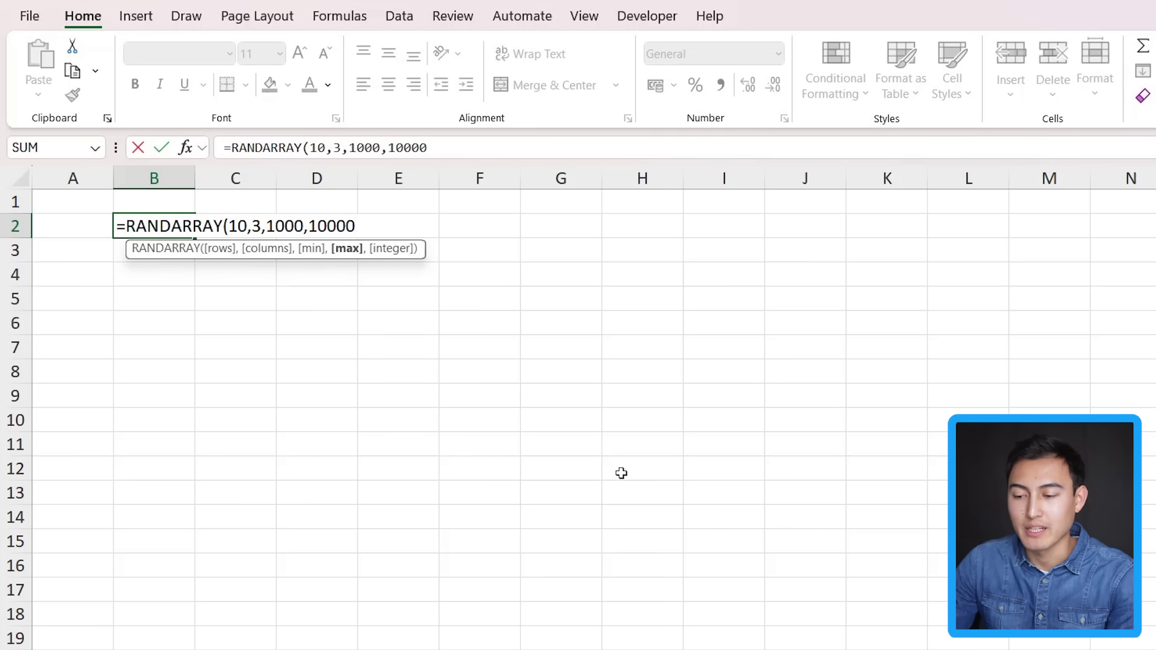
text(,)
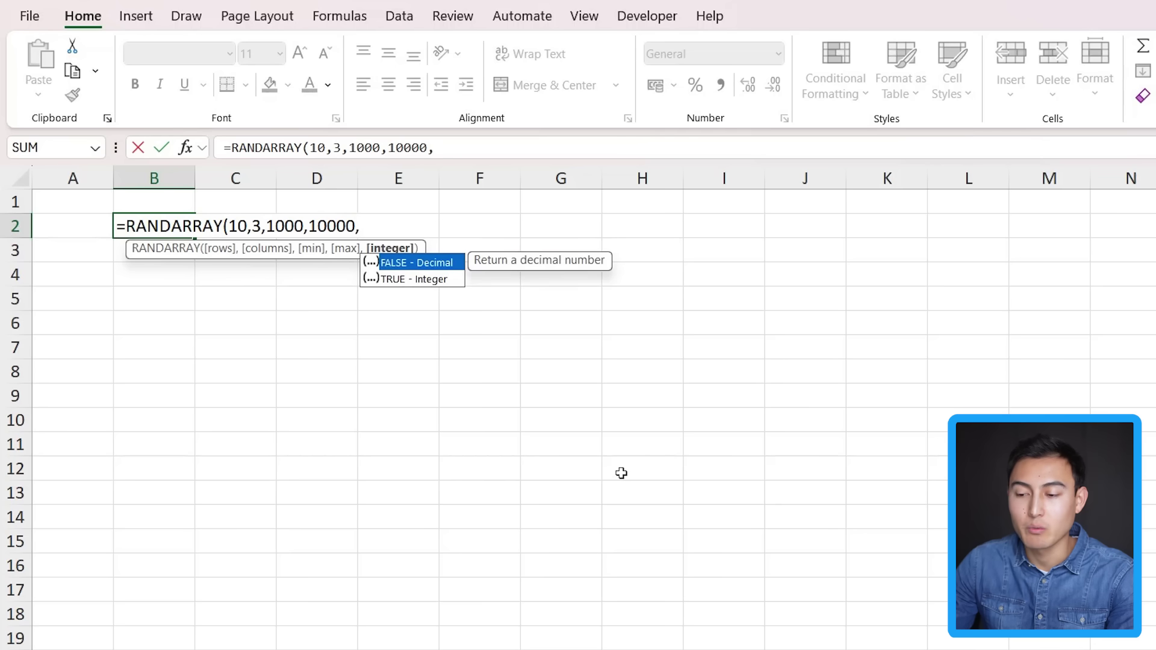
key(Down)
key(Tab)
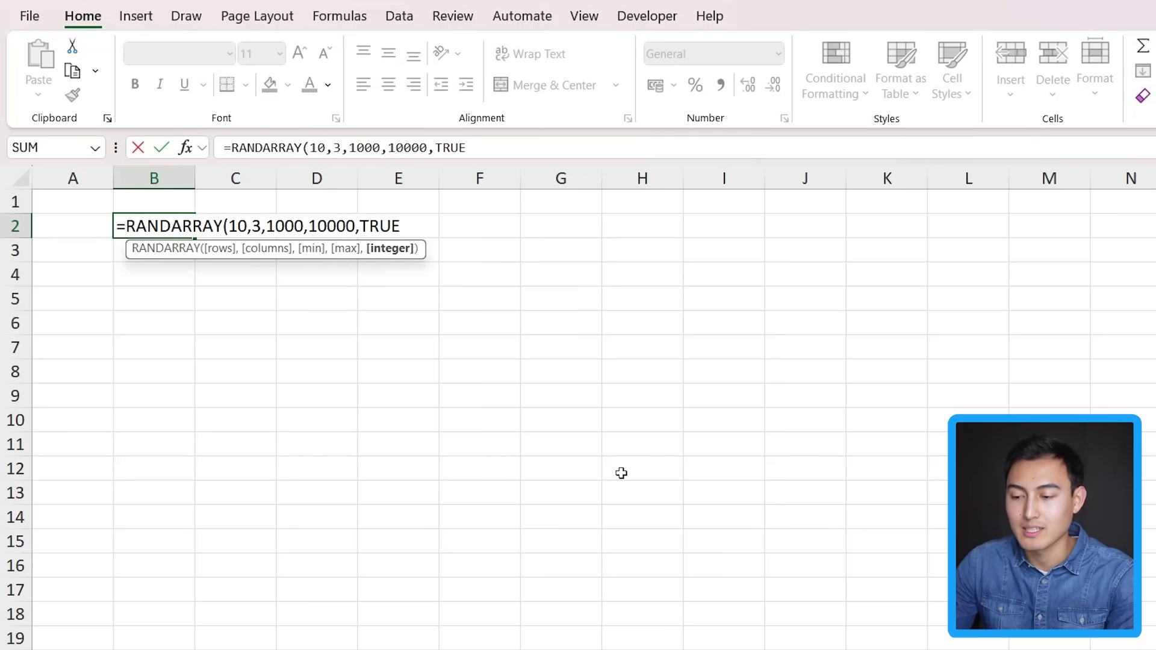
text())
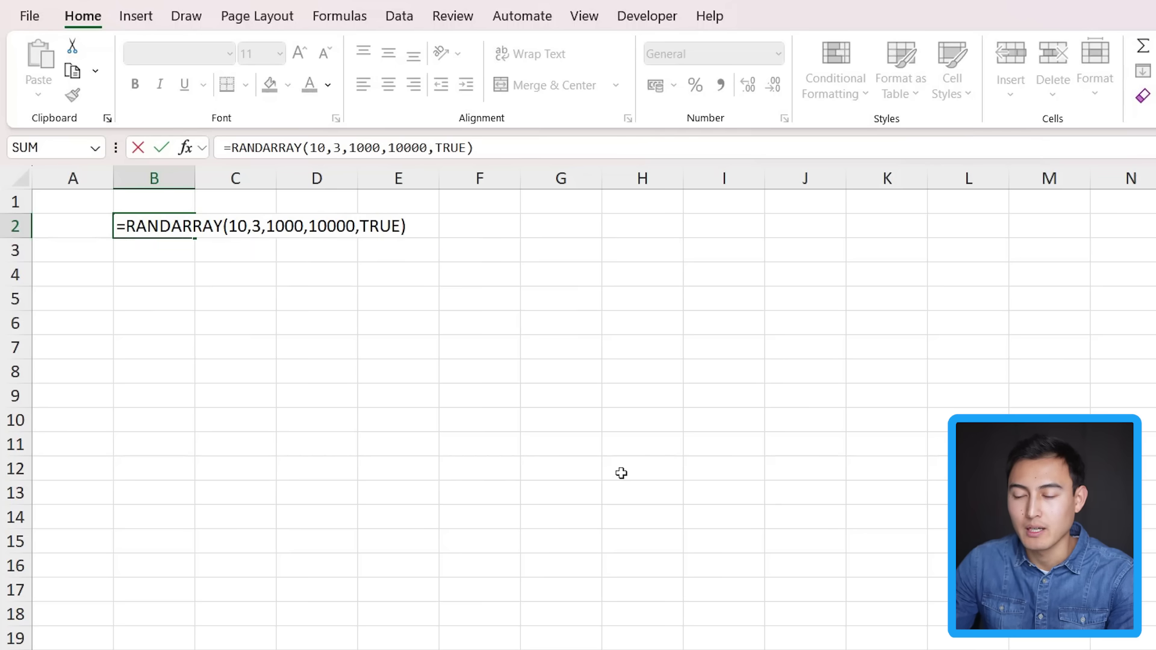
key(Return)
key(Up)
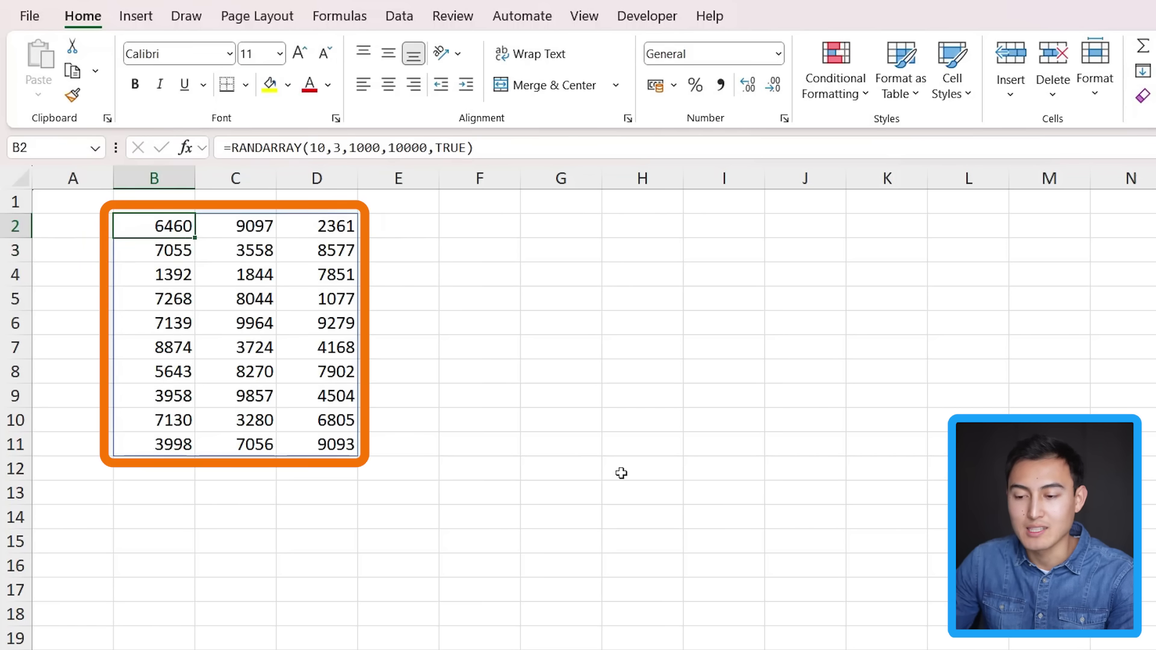
Start an XLOOKUP formula in F2 pointing at B2, then abandon it.
key(Right)
key(Right)
key(Right)
key(Right)
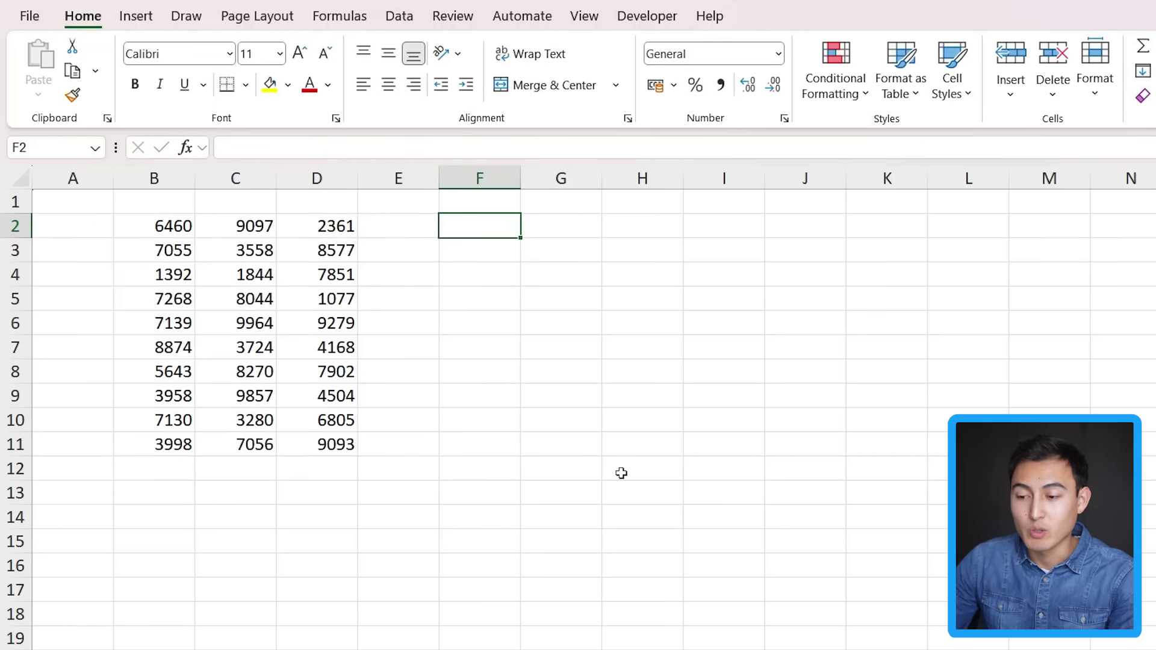
text(=xlo)
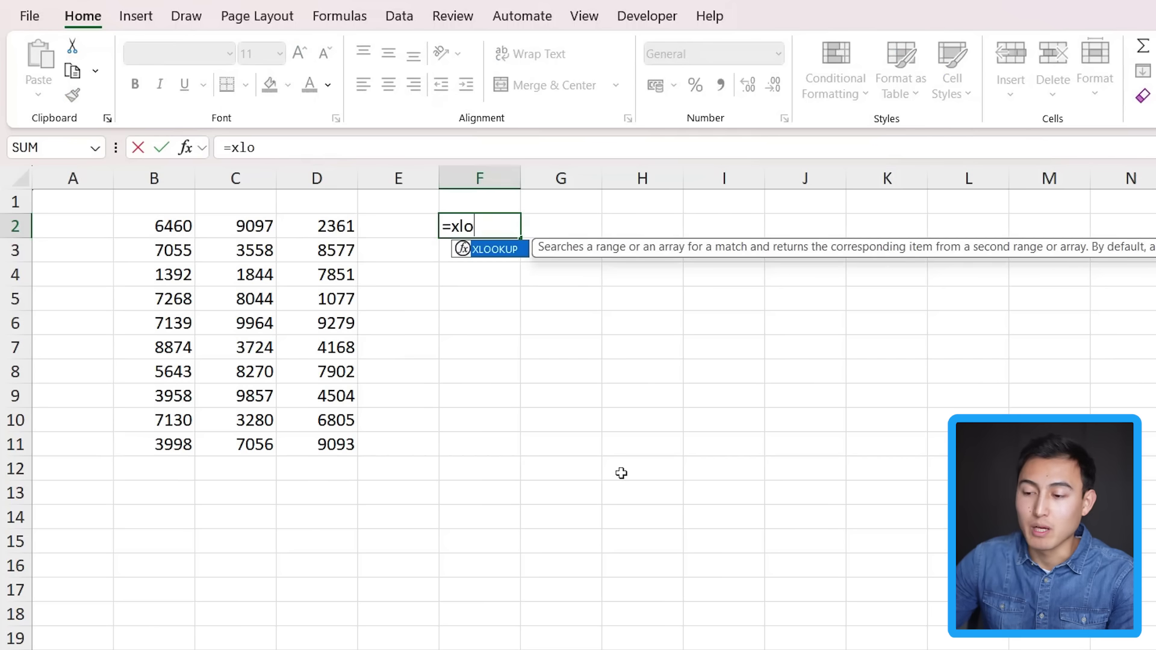
key(Tab)
key(Left)
key(Left)
key(Left)
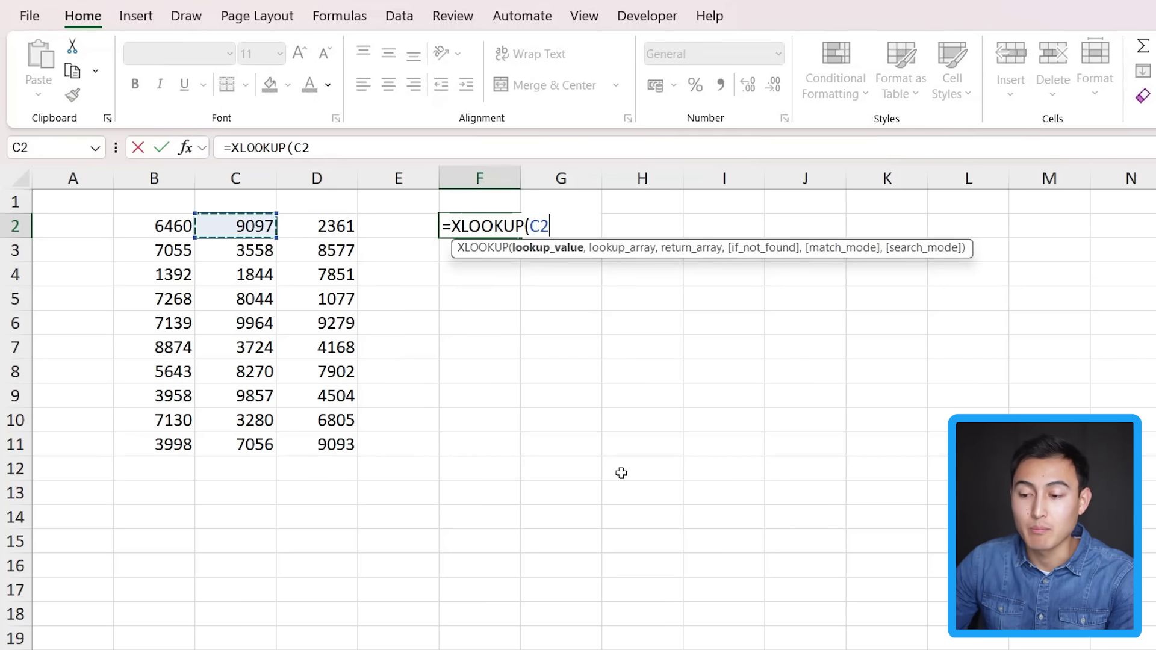
key(Left)
key(Right)
key(Right)
key(Escape)
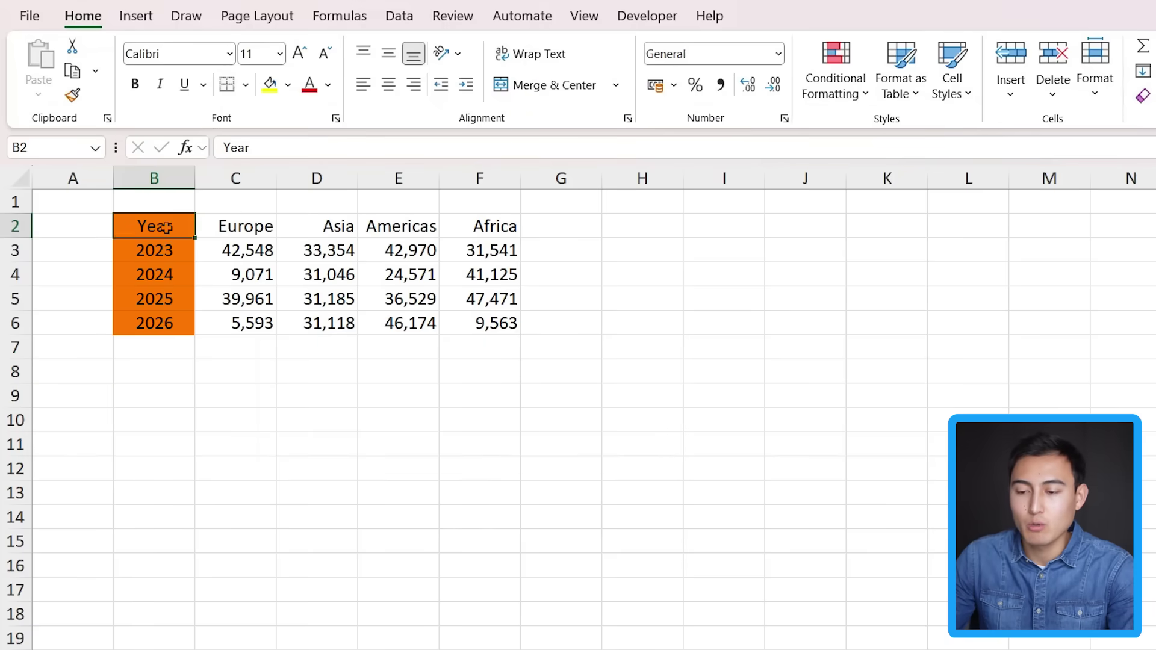
Highlight the Year column and the region headers of the source table.
drag(164, 226, 155, 322)
click(229, 228)
drag(229, 229, 492, 239)
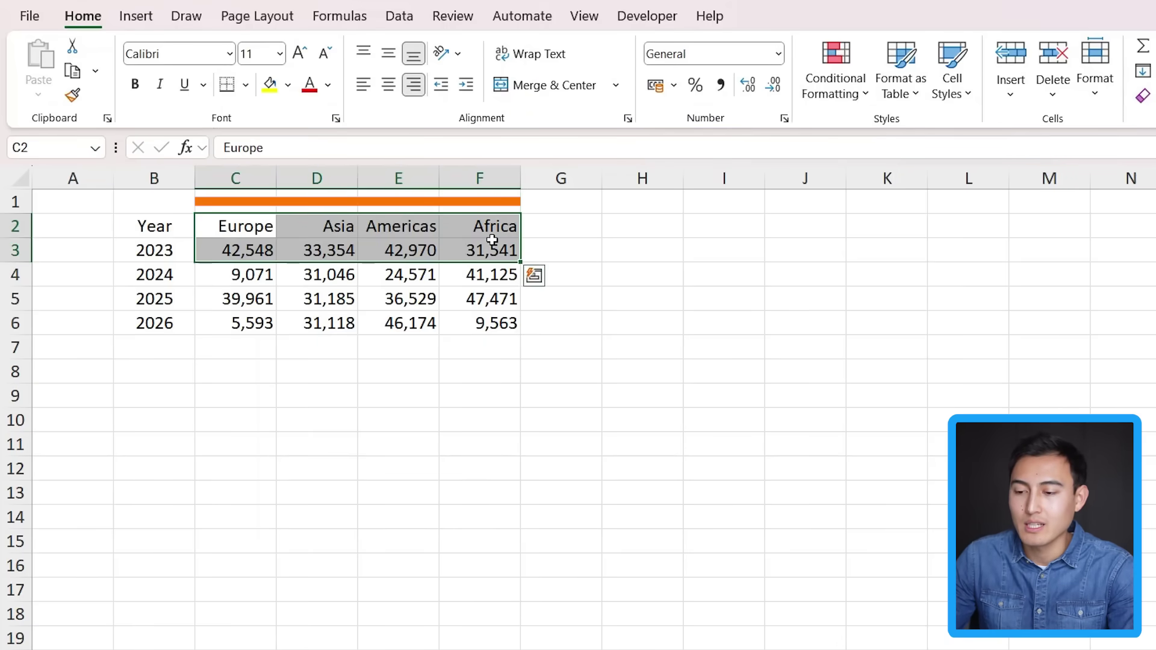
drag(155, 226, 156, 321)
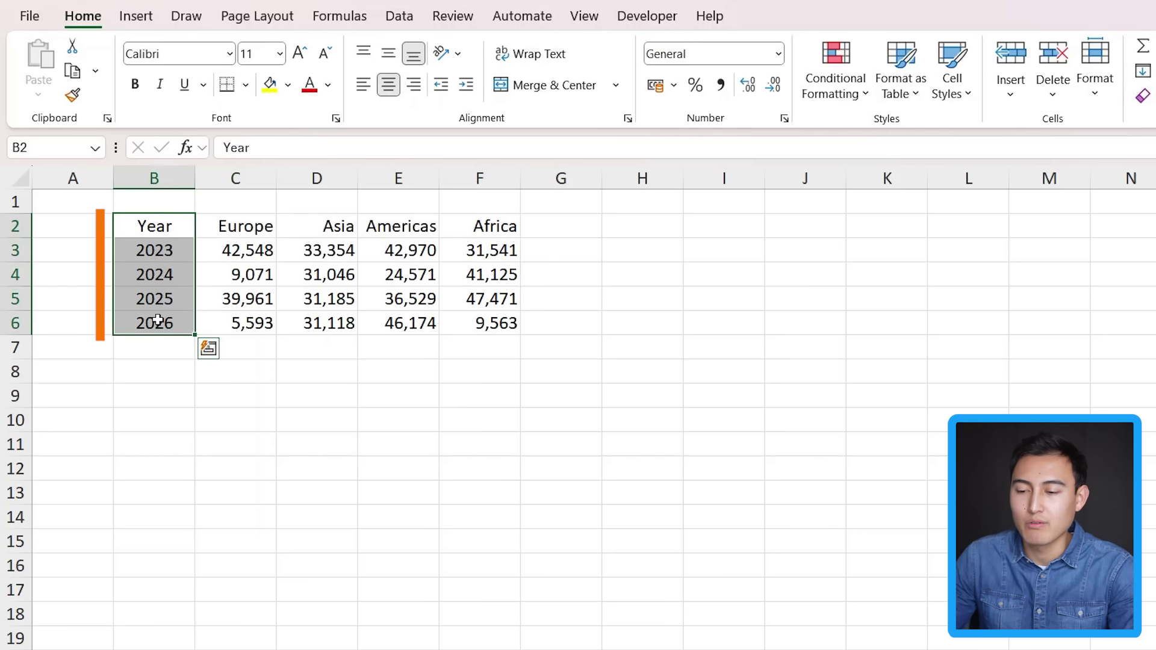
Enter =TRANSPOSE(B2:F6) in B8 to flip the regional sales table.
click(155, 372)
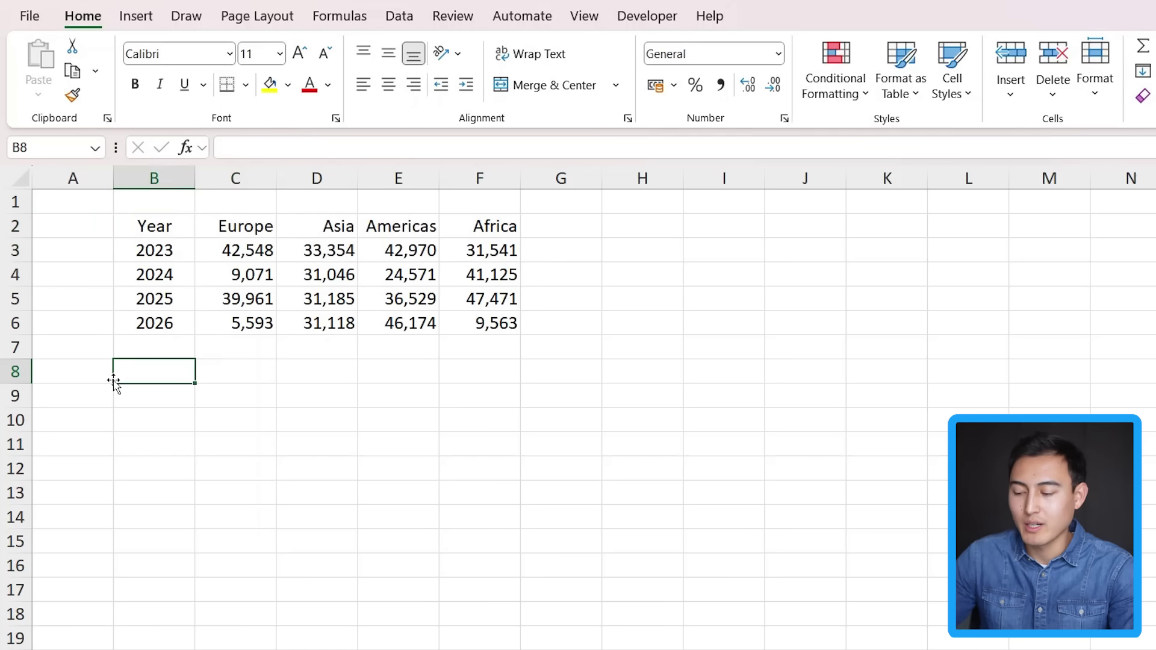
text(=trans)
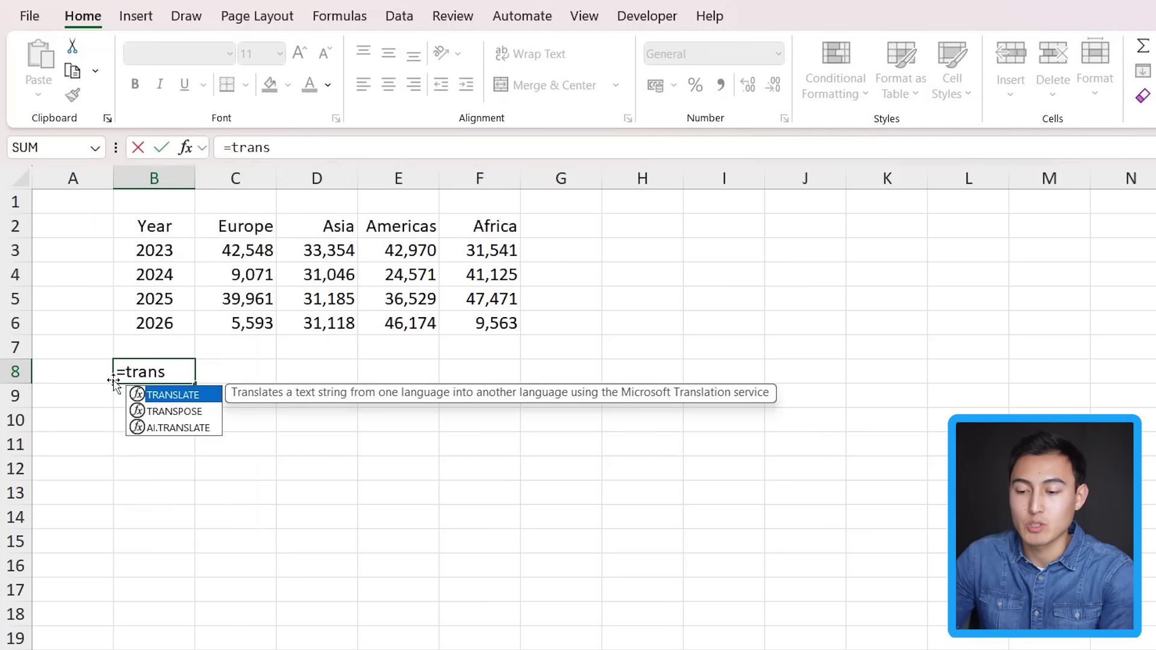
key(Down)
key(Tab)
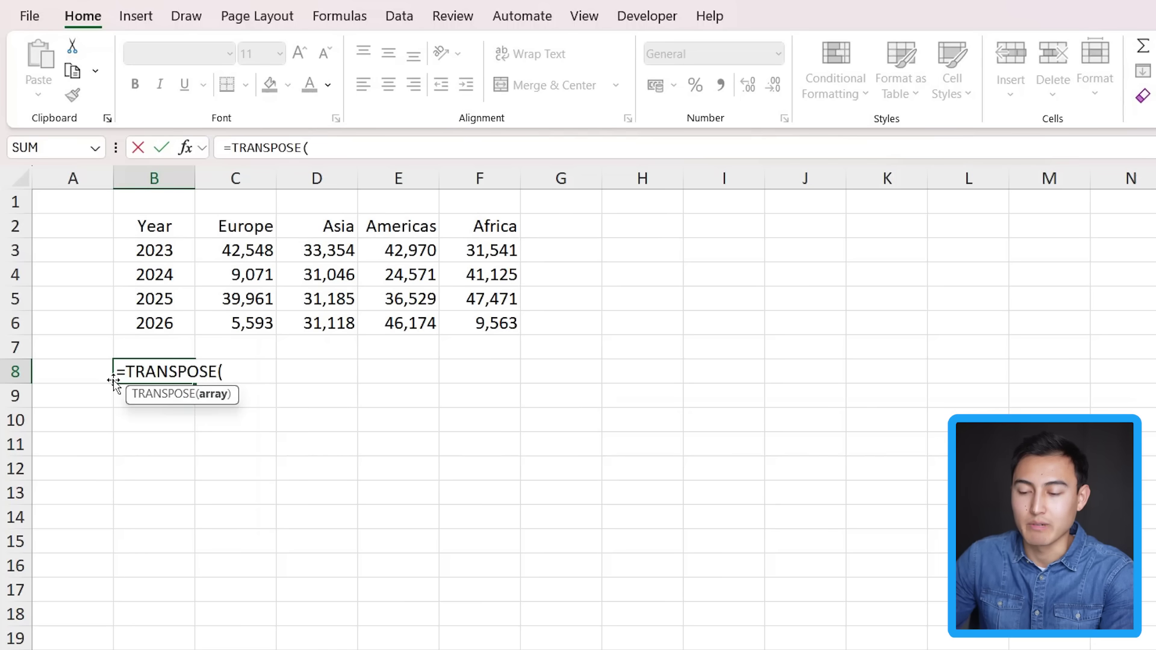
key(Up)
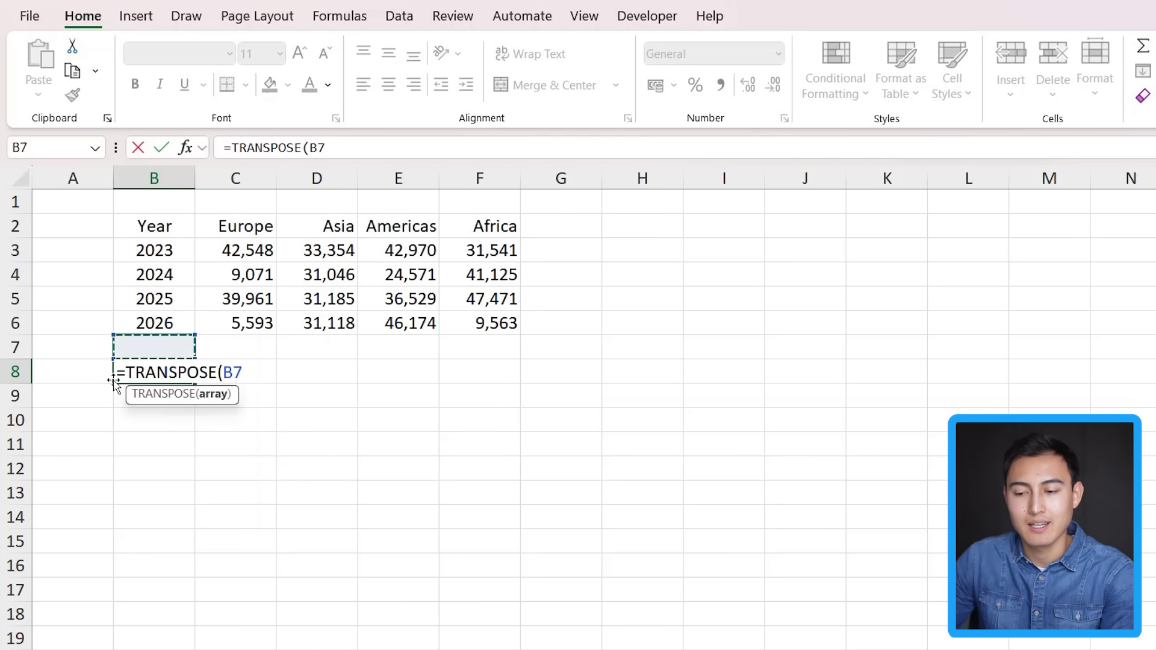
key(Up)
key(Up)
key(Up)
key(Up)
key(Up)
key(shift+Down)
key(shift+Down)
key(shift+Down)
key(shift+Right)
key(shift+Right)
key(shift+Right)
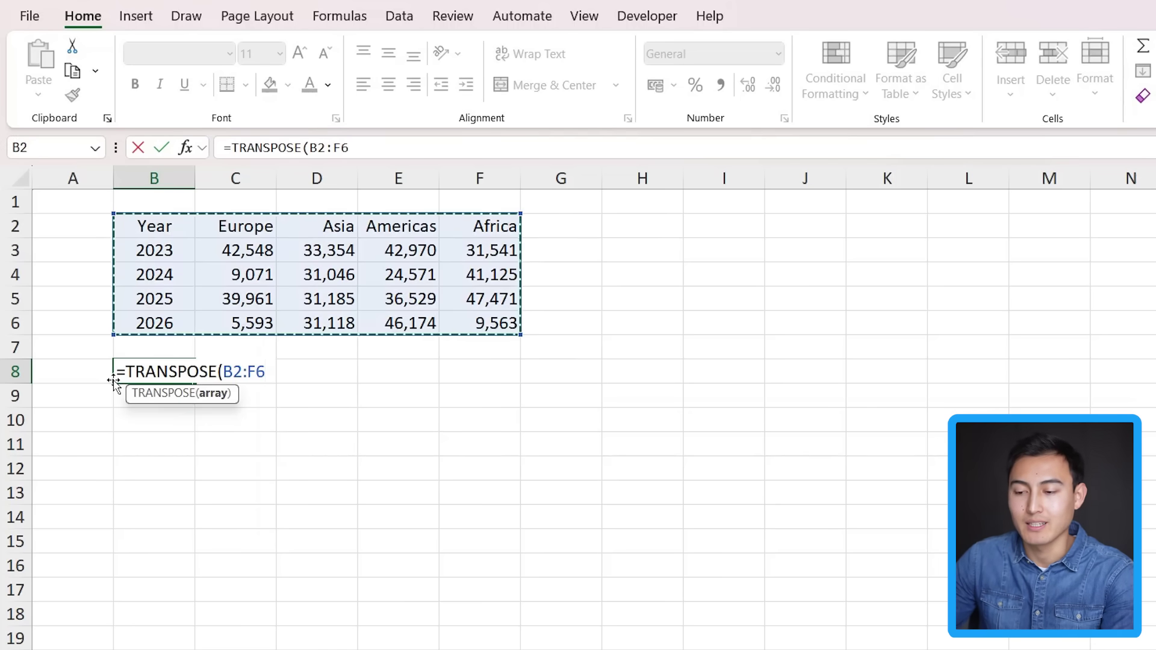
key(Return)
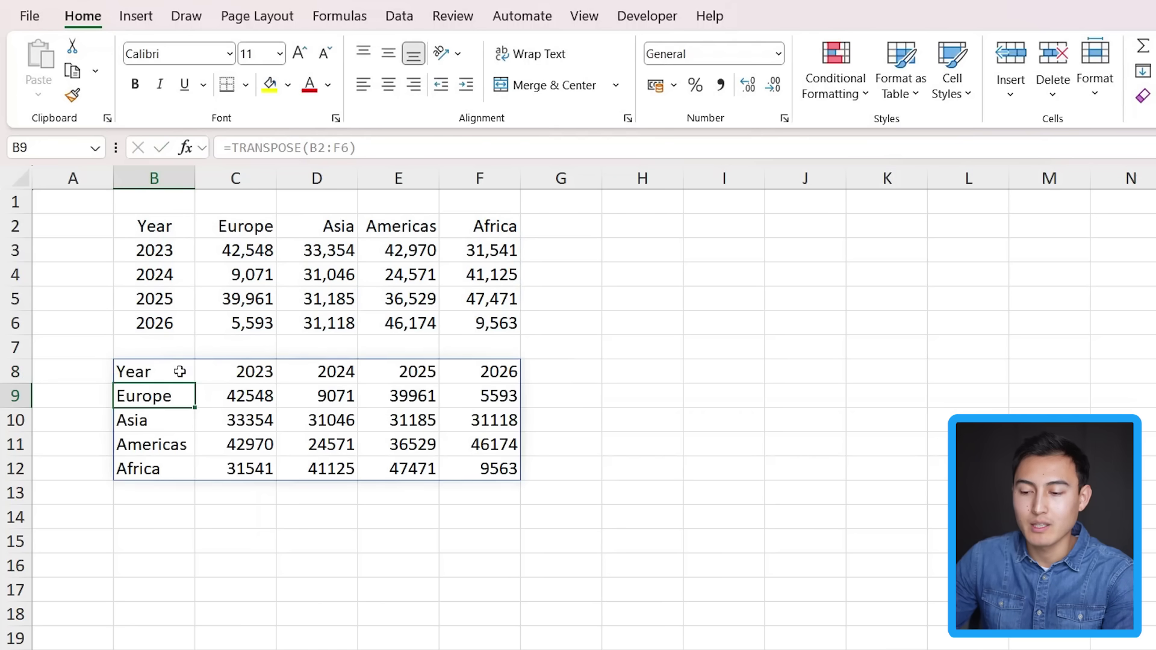
Select the transposed year header row and the region labels in column B.
key(Up)
key(shift+Right)
key(shift+Right)
key(shift+Right)
key(shift+Right)
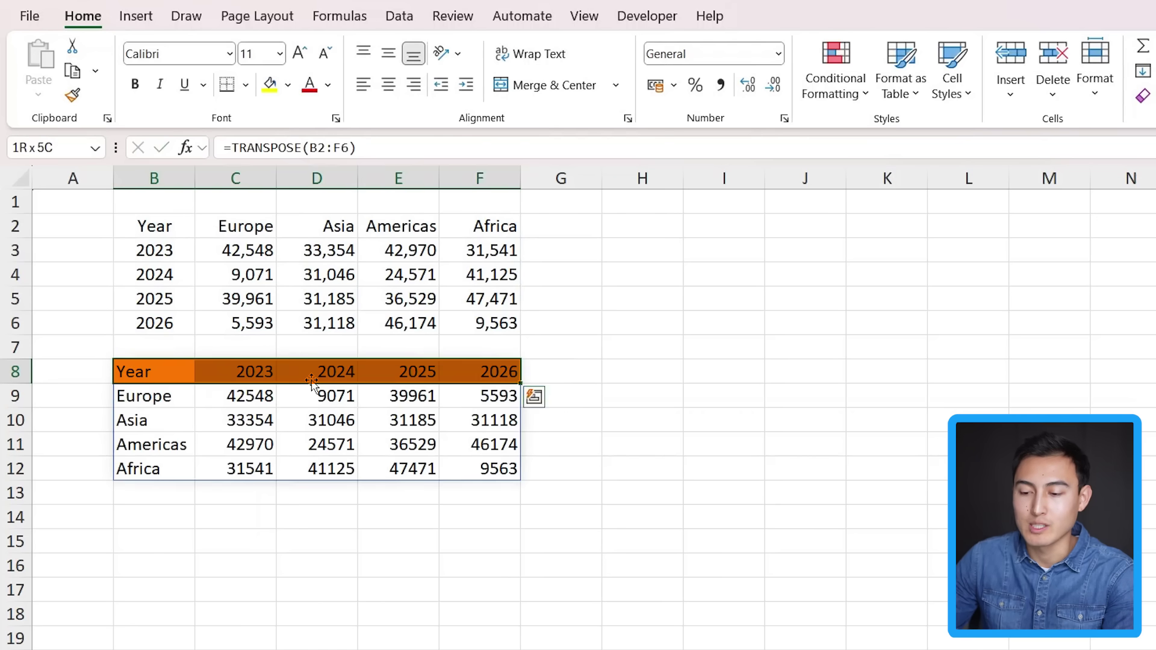
key(Down)
key(shift+Down)
key(shift+Down)
key(shift+Down)
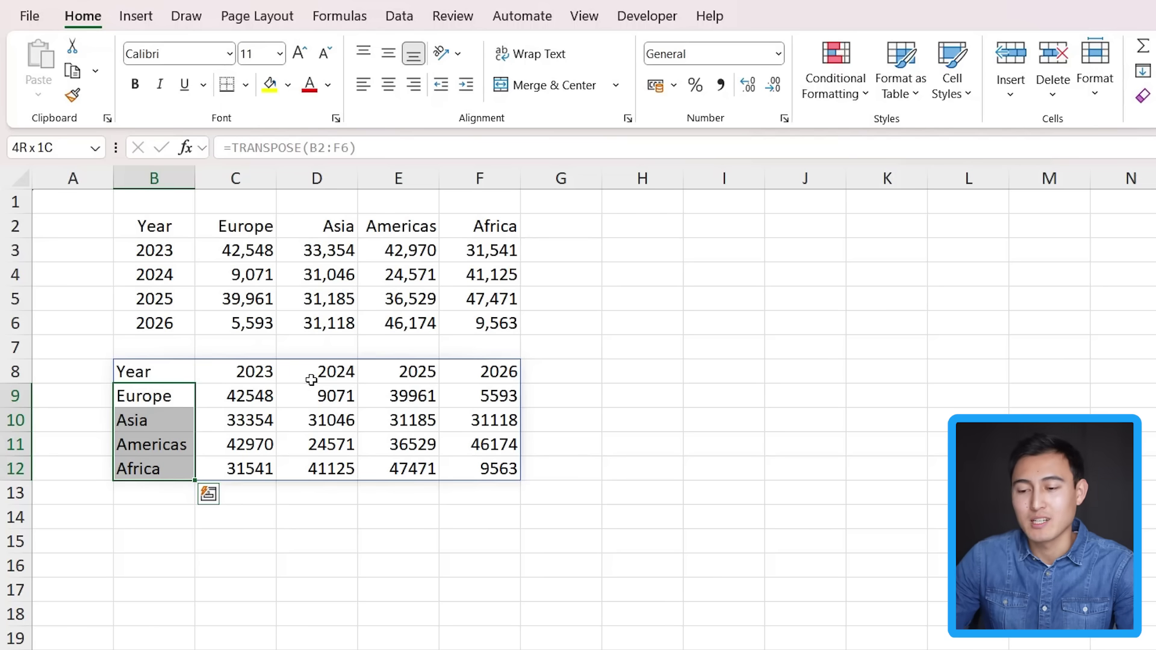
Paste a static transposed copy of B2:F6 at B14 using Paste Special with Transpose.
drag(139, 224, 469, 330)
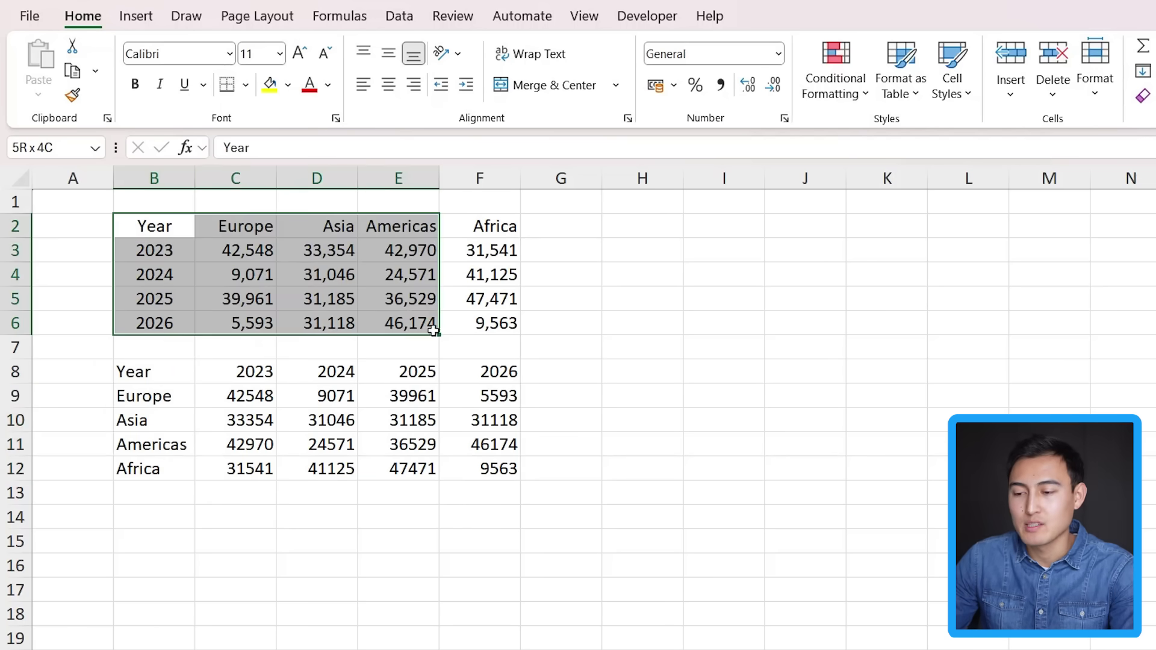
key(ctrl+c)
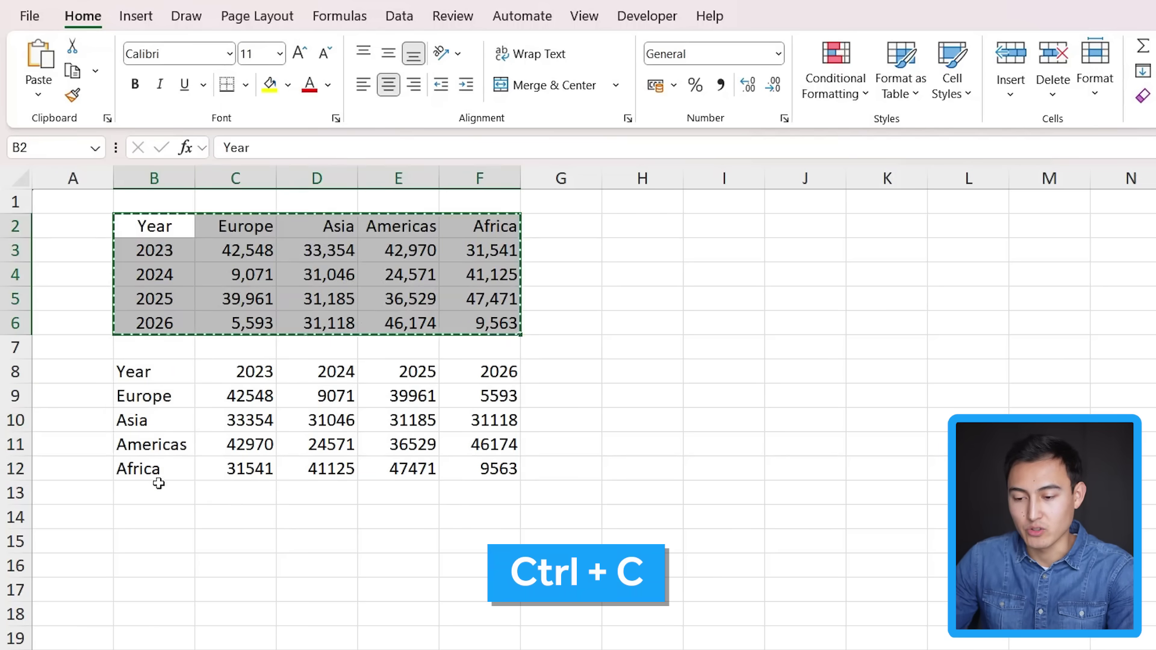
click(154, 517)
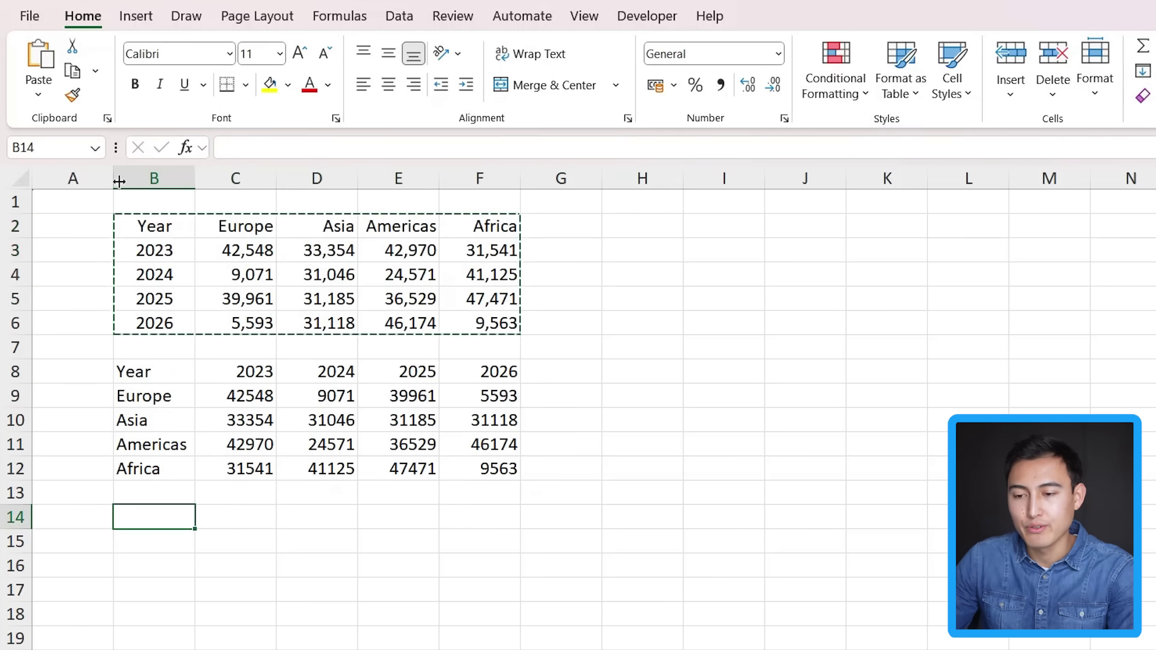
click(40, 90)
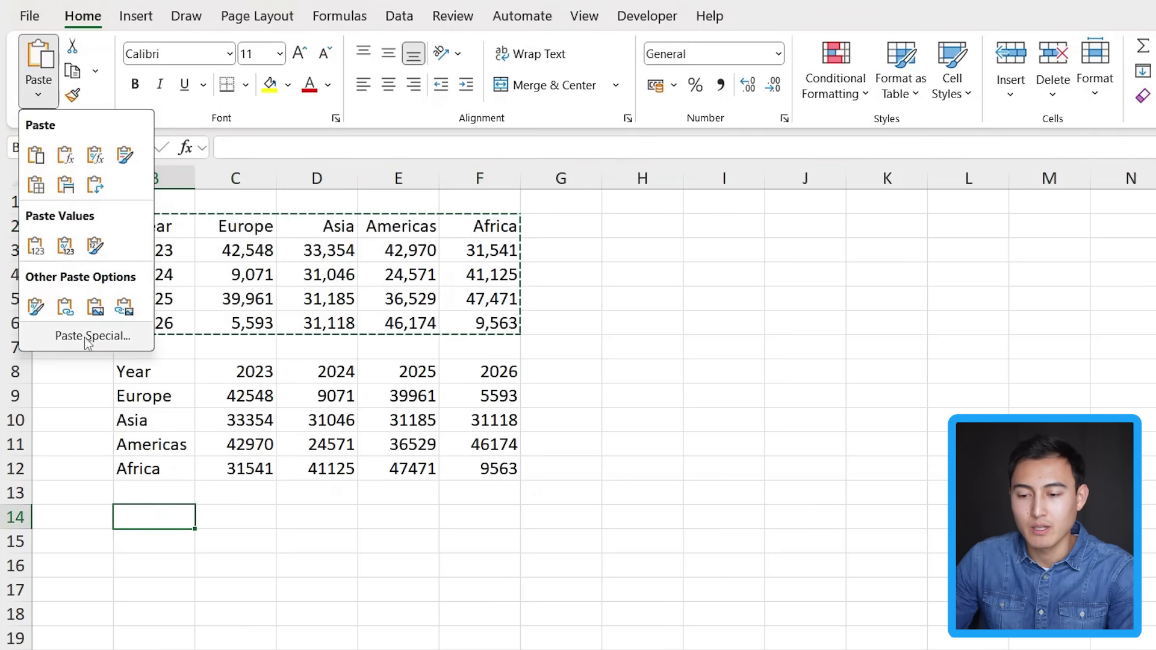
click(116, 336)
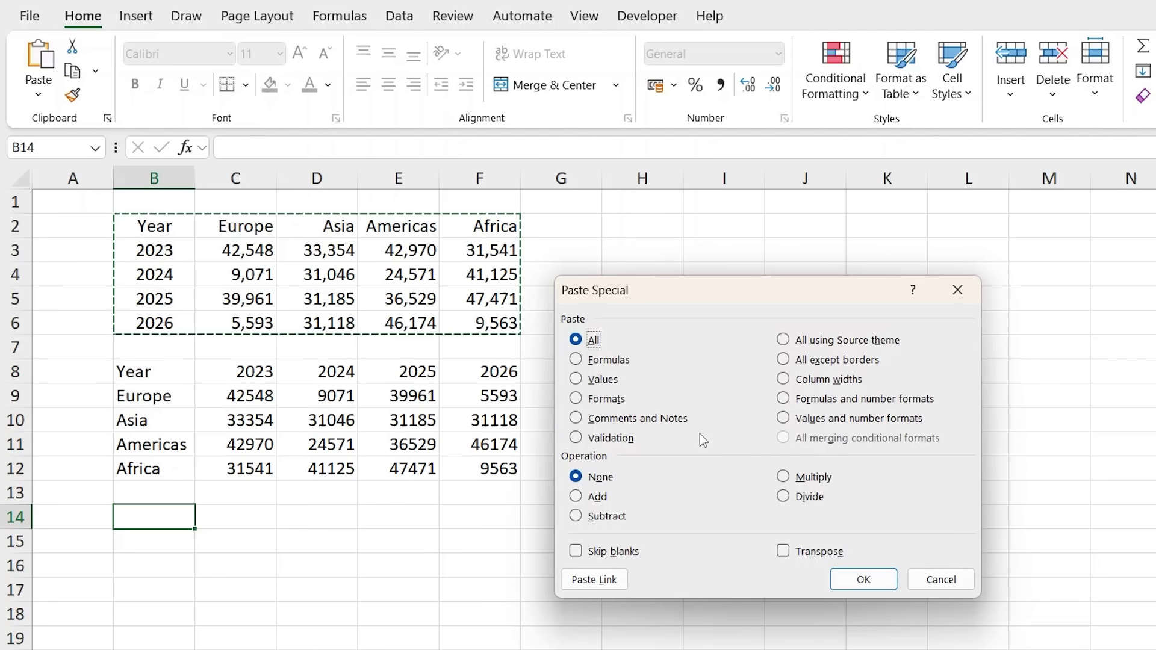
click(812, 553)
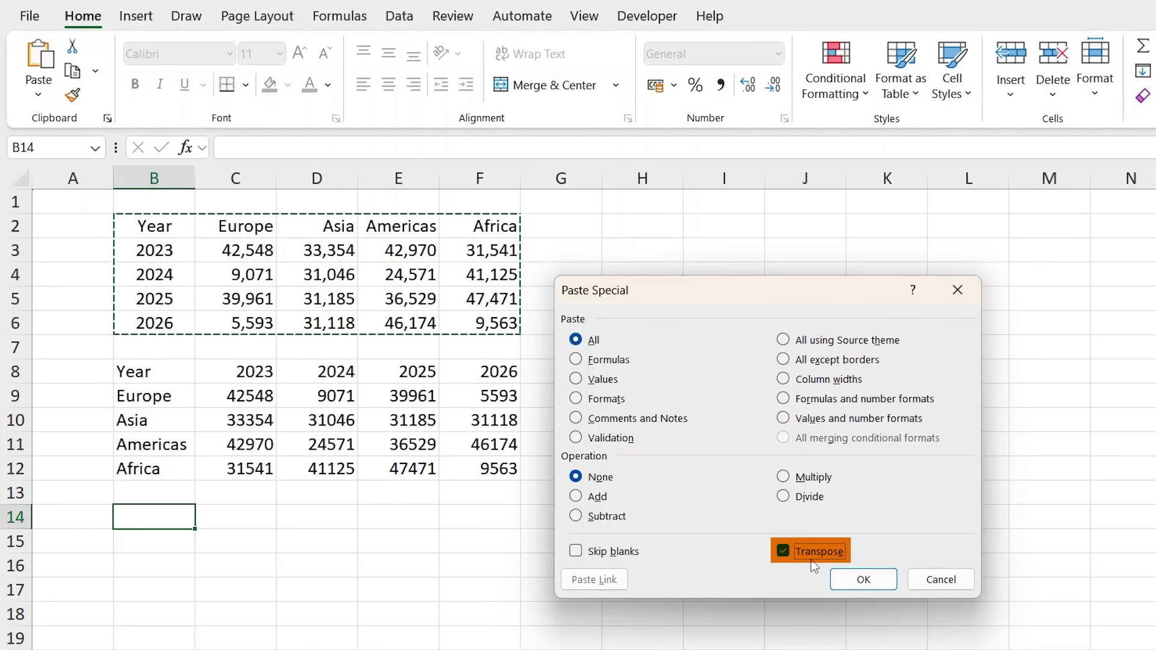
click(858, 579)
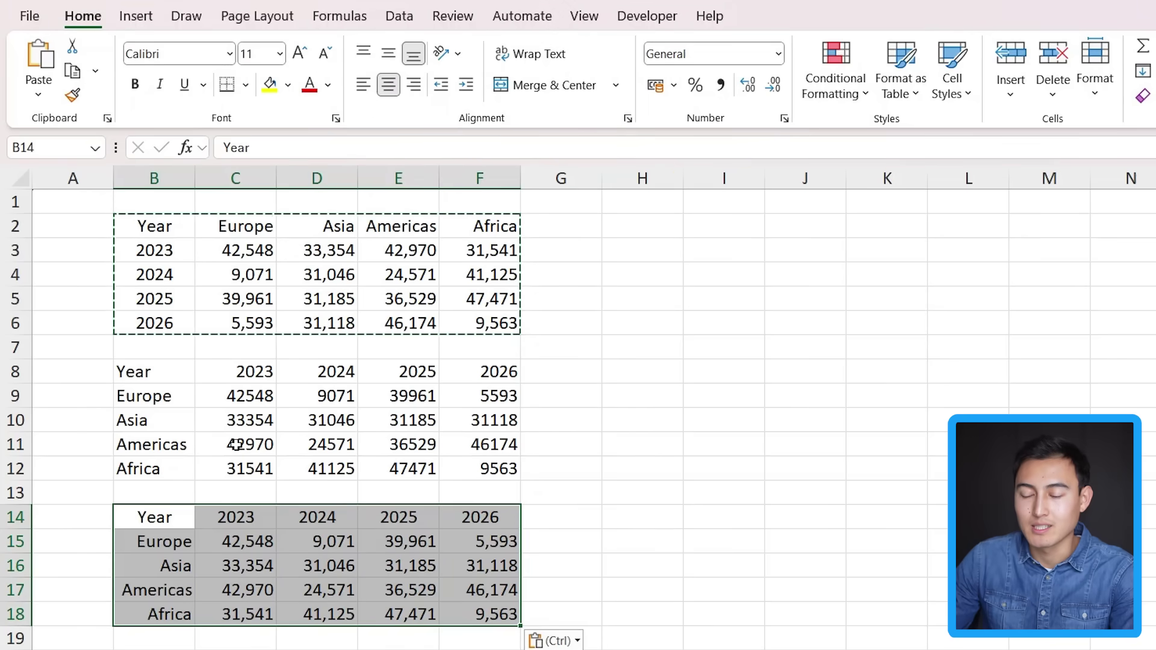
Set Europe 2023 to 0, then compare the live TRANSPOSE copy with the static pasted copy.
click(243, 237)
key(Down)
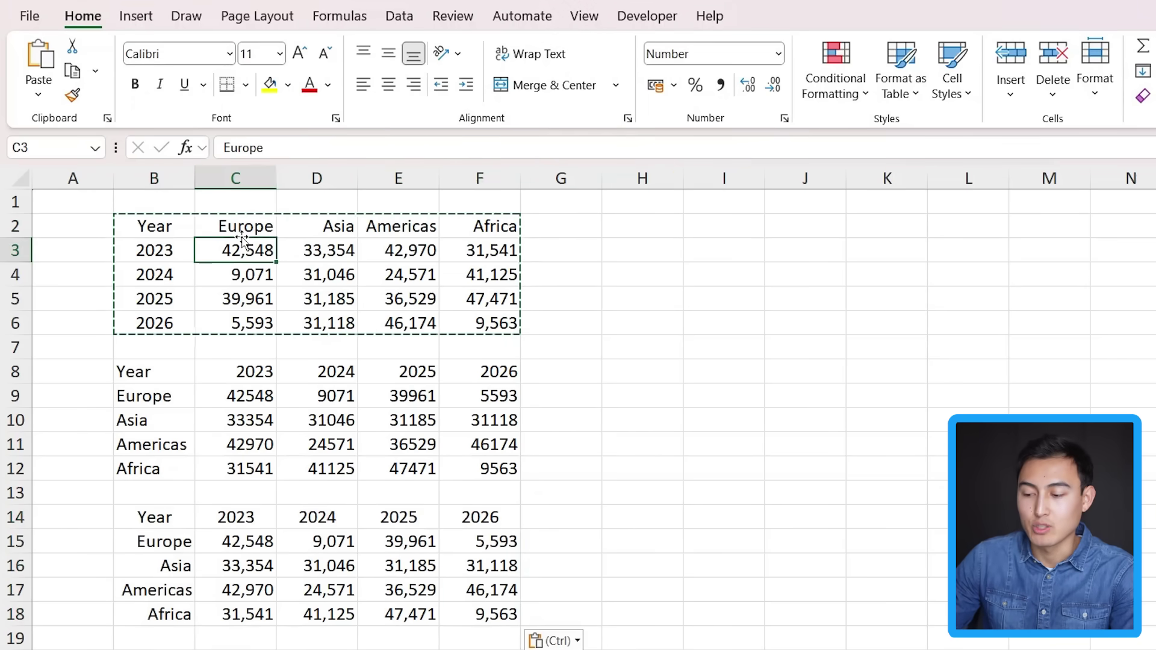
text(0)
key(Return)
key(Up)
click(233, 394)
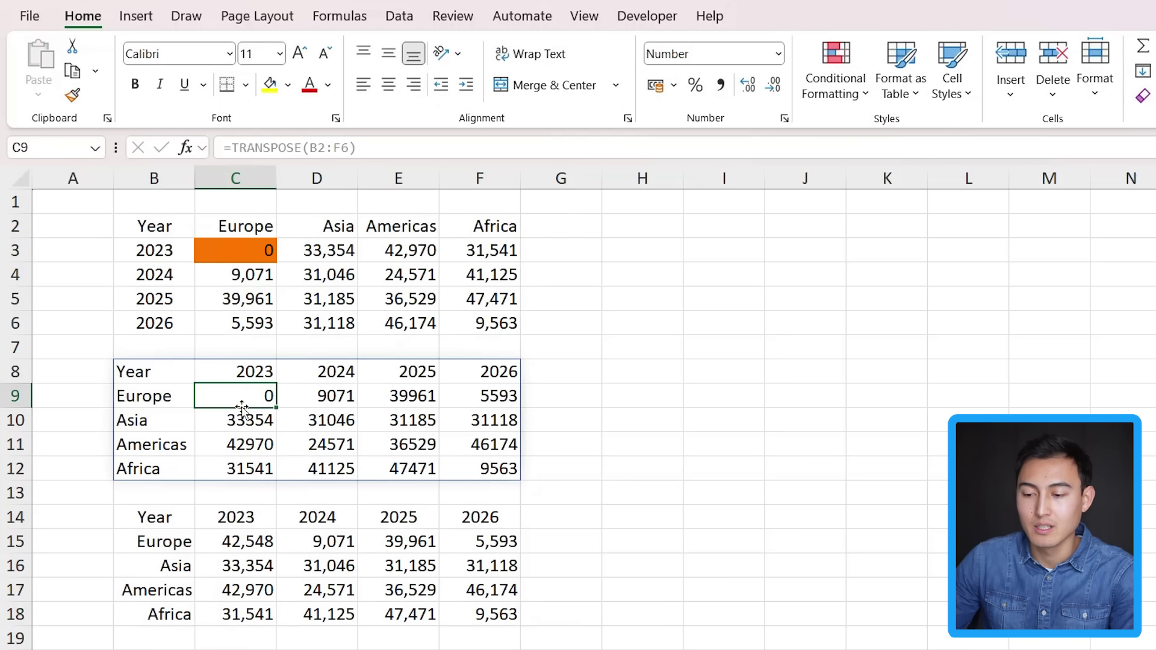
click(237, 542)
key(Up)
key(Left)
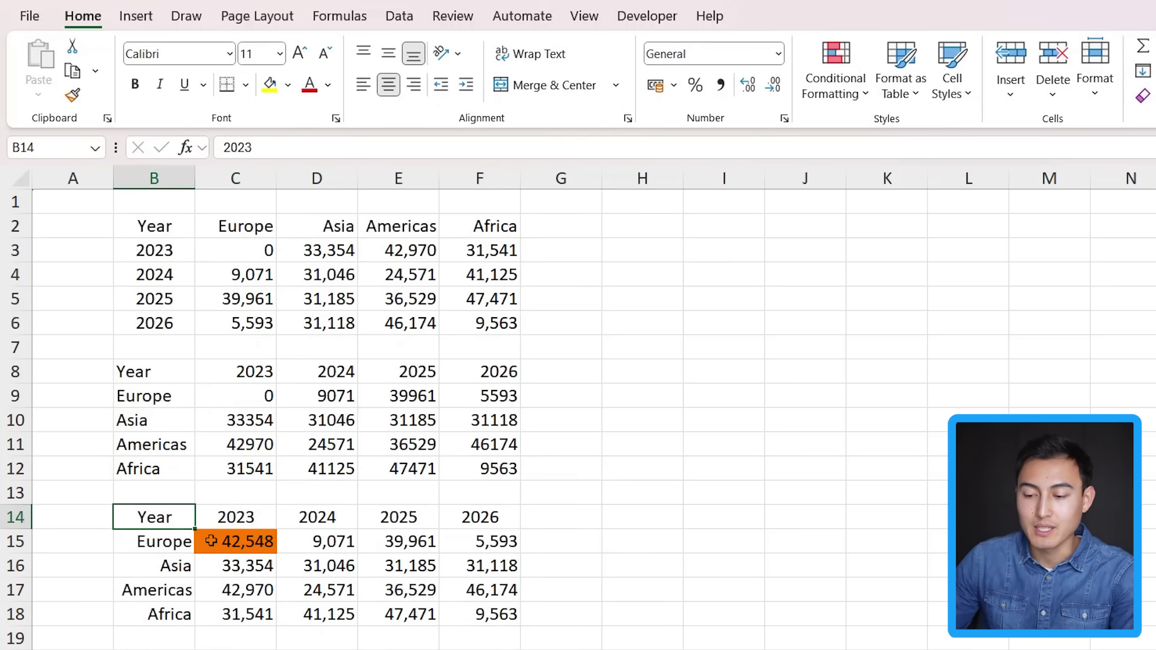
key(Down)
key(Right)
key(Right)
key(Right)
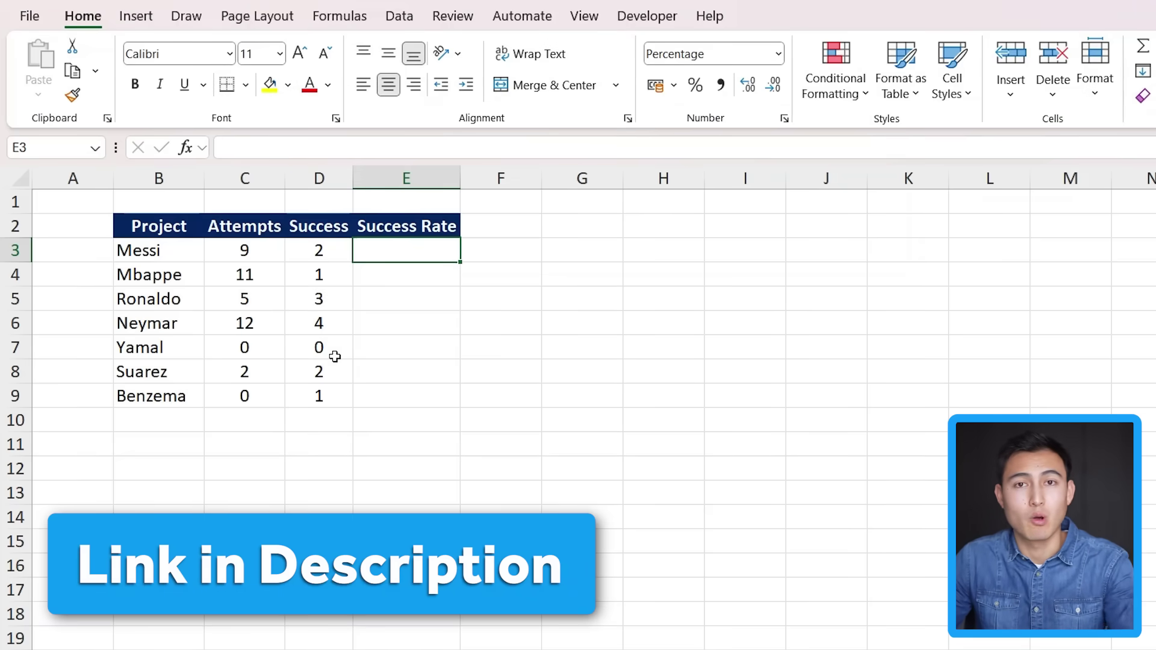
Enter =D3/C3 in E3 and fill it down the Success Rate column to E9.
click(147, 227)
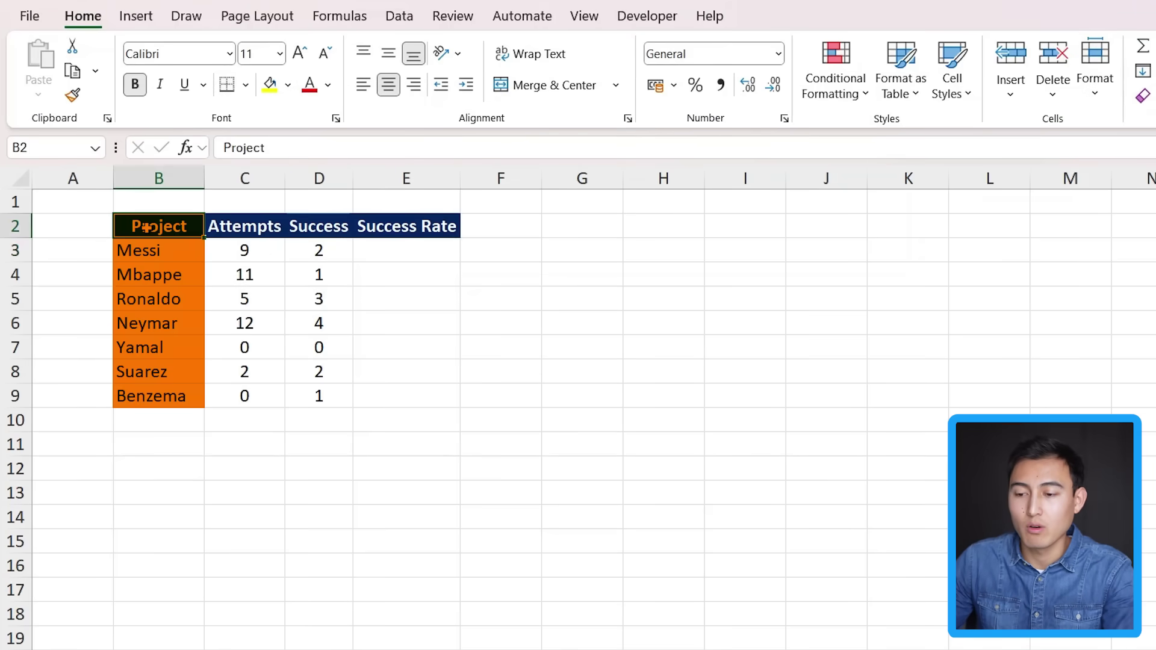
key(Right)
key(Down)
key(Right)
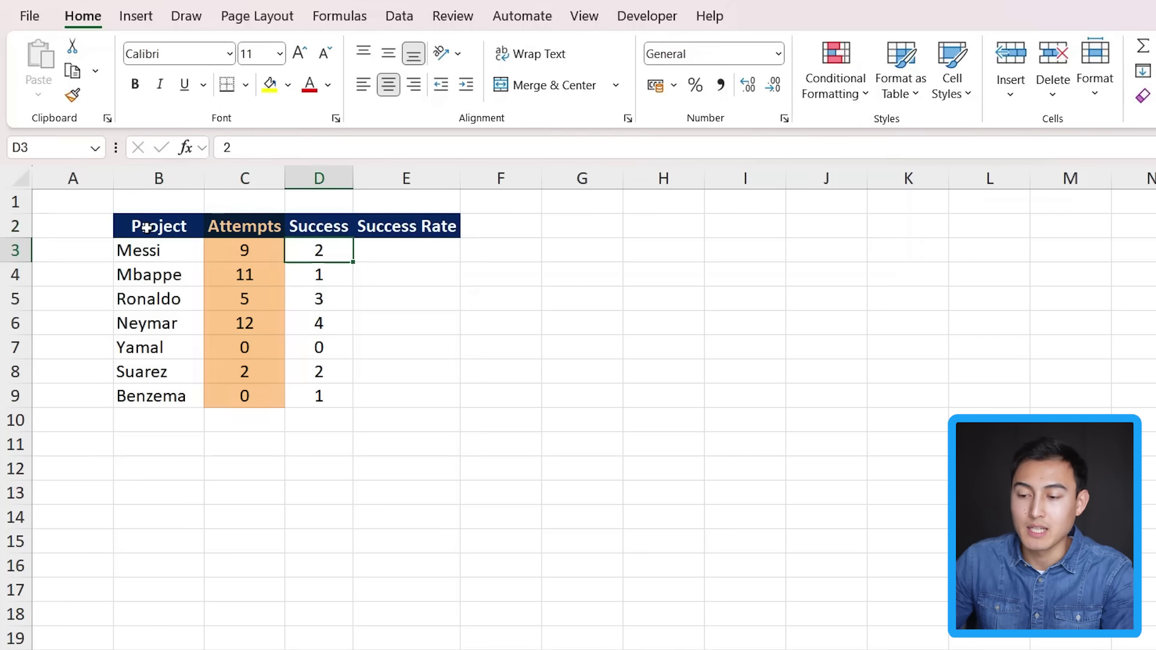
key(Right)
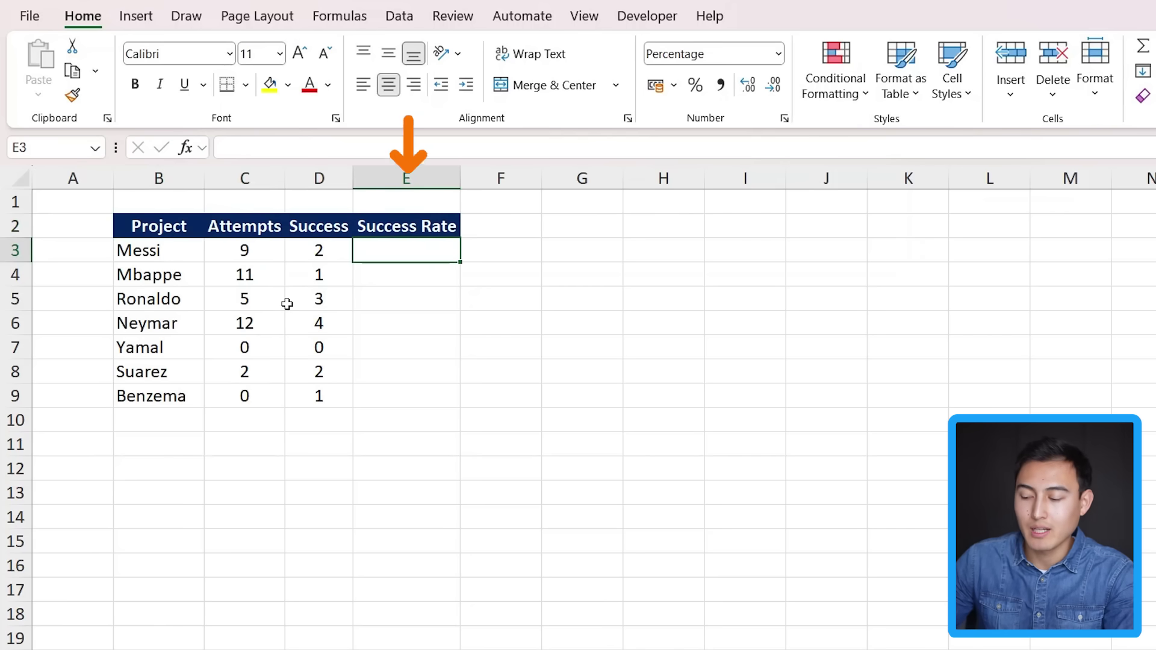
text(=)
key(Left)
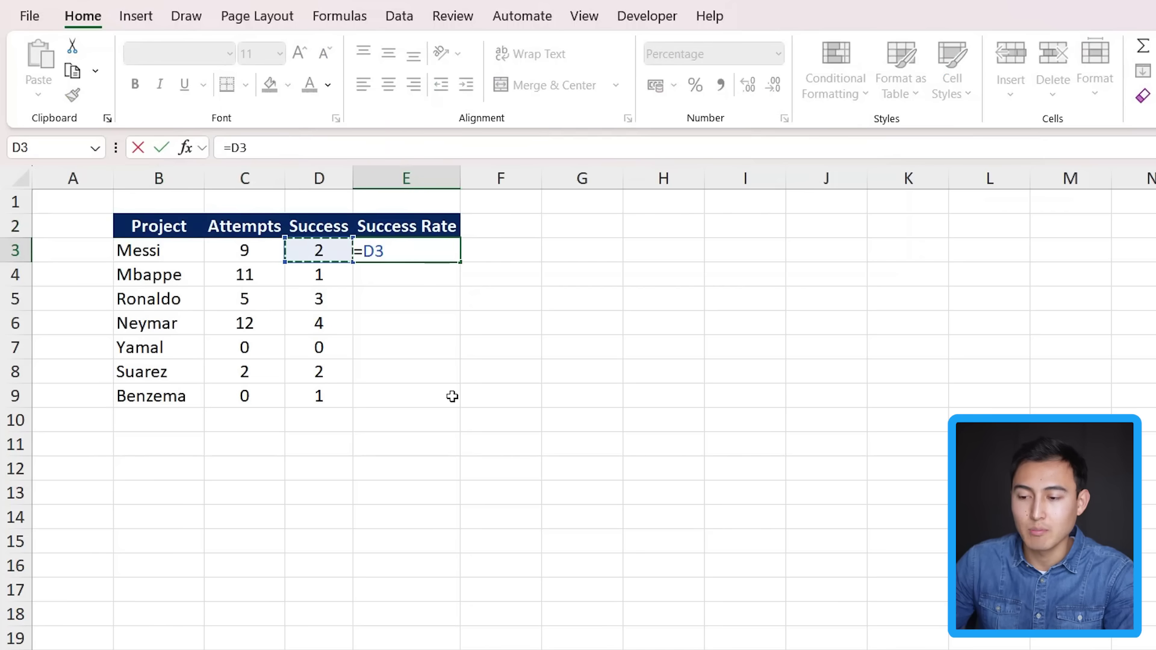
text(/)
key(Left)
key(Left)
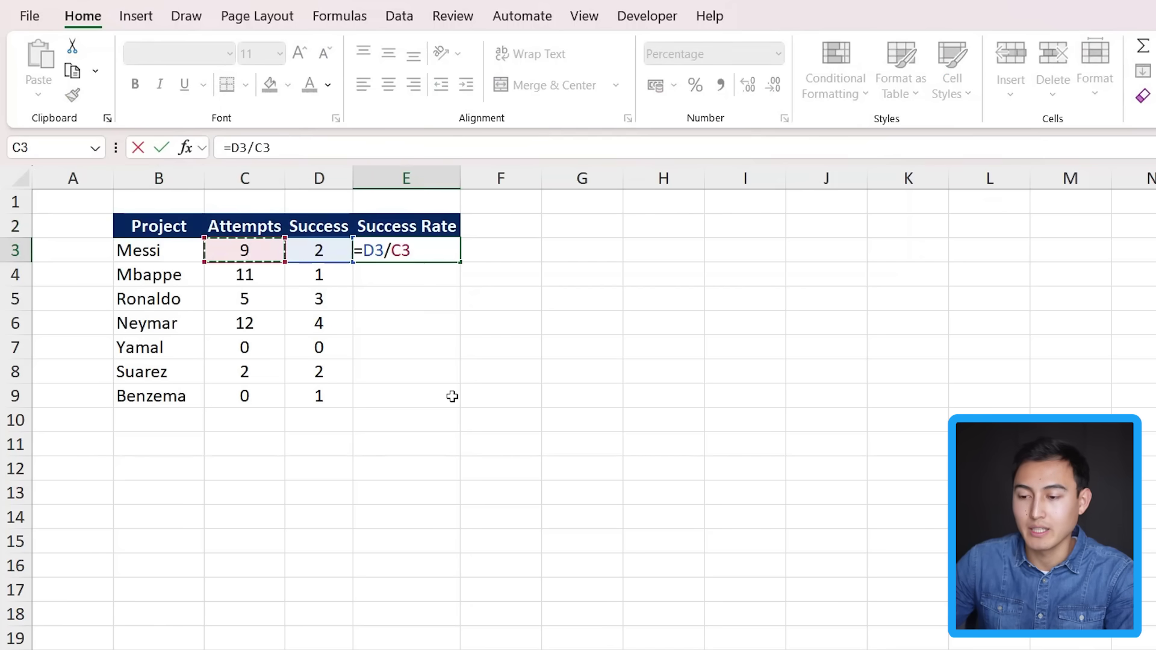
key(Return)
key(Up)
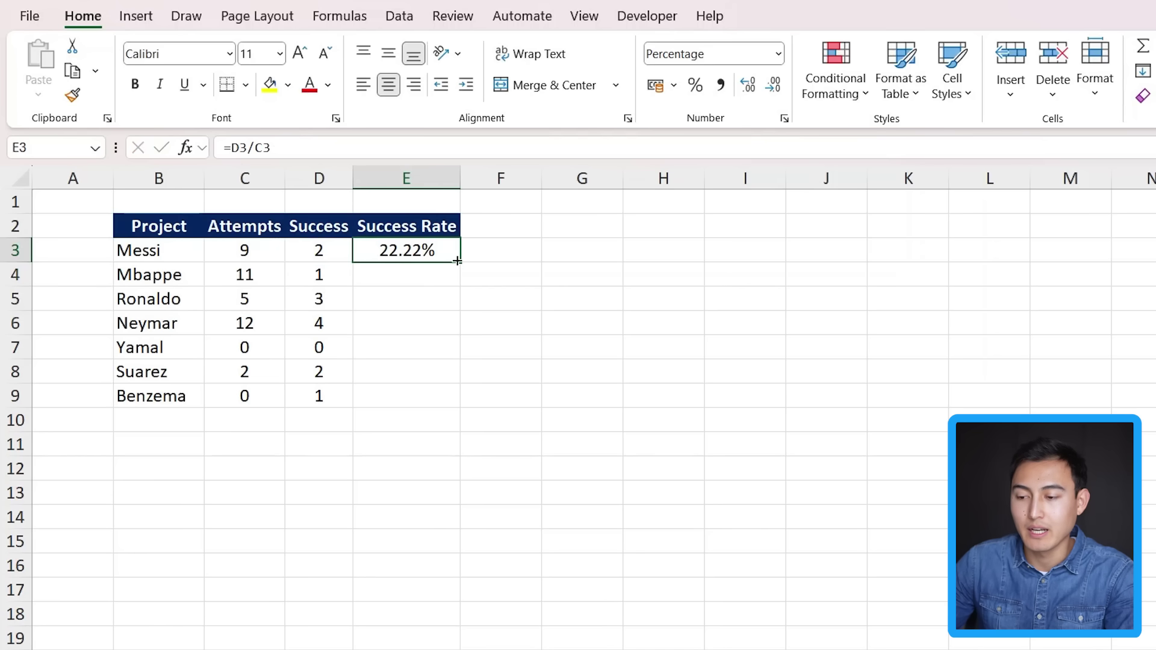
double_click(457, 260)
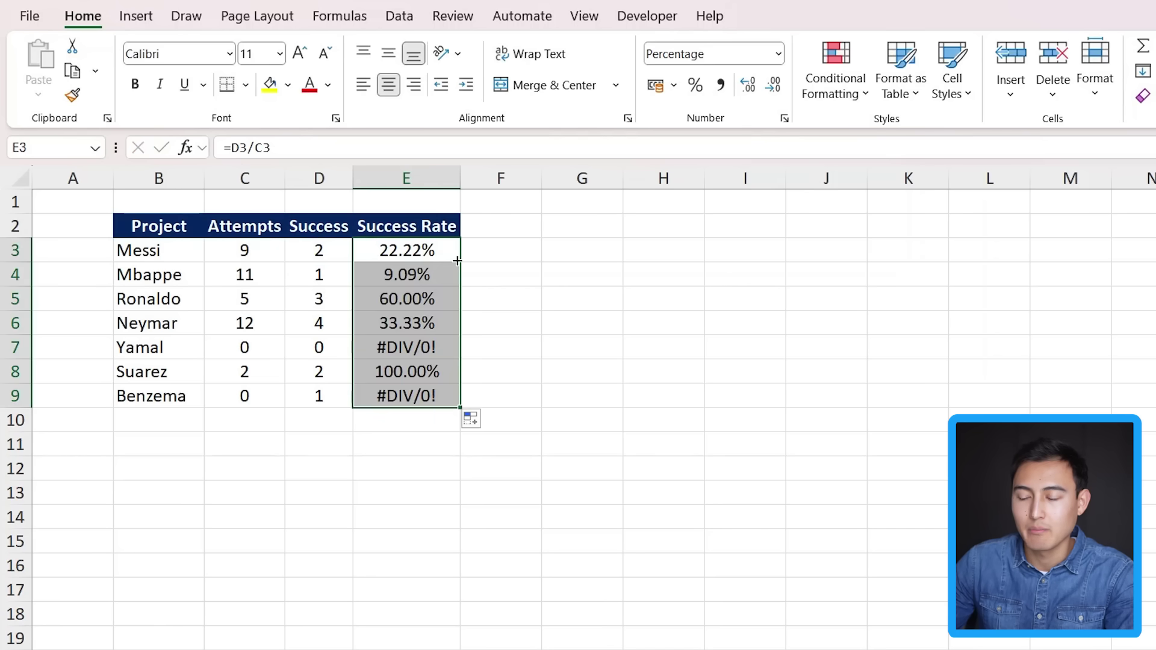
Check the #DIV/0! errors for Yamal and Benzema, then return to E3.
click(444, 339)
key(Down)
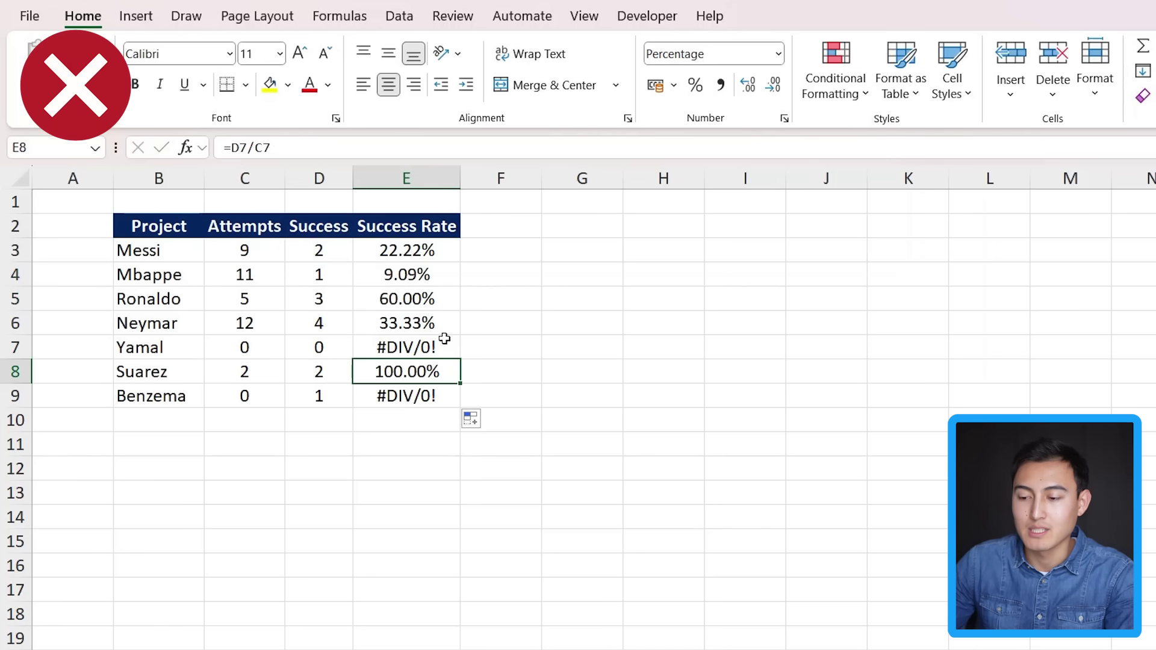
key(Down)
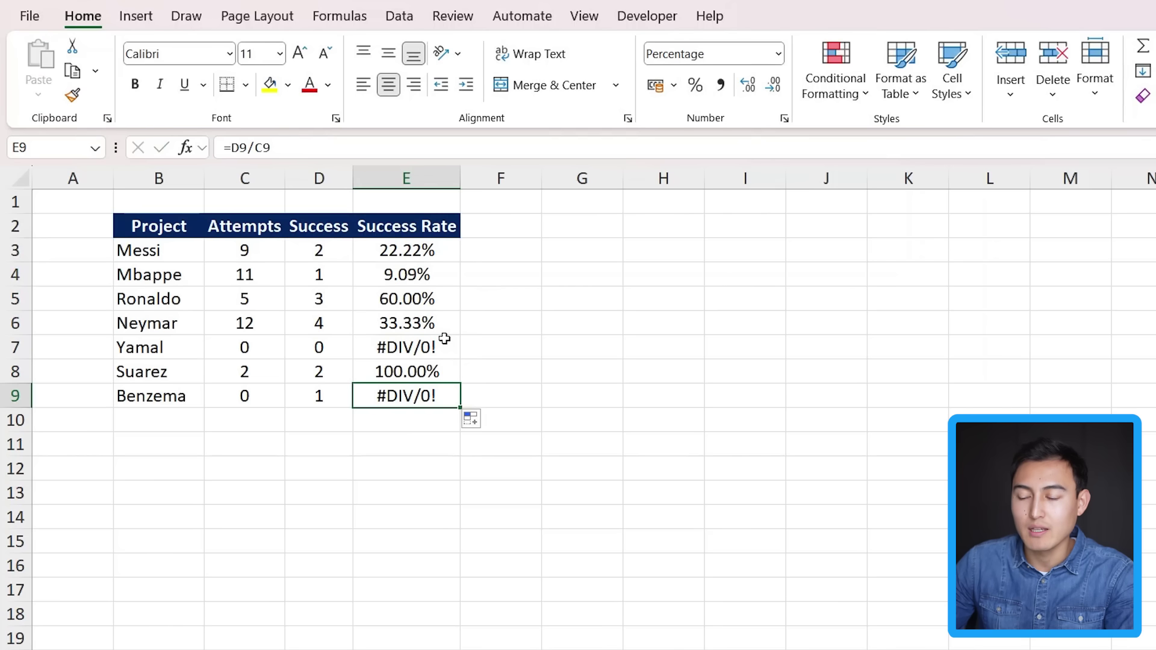
click(383, 254)
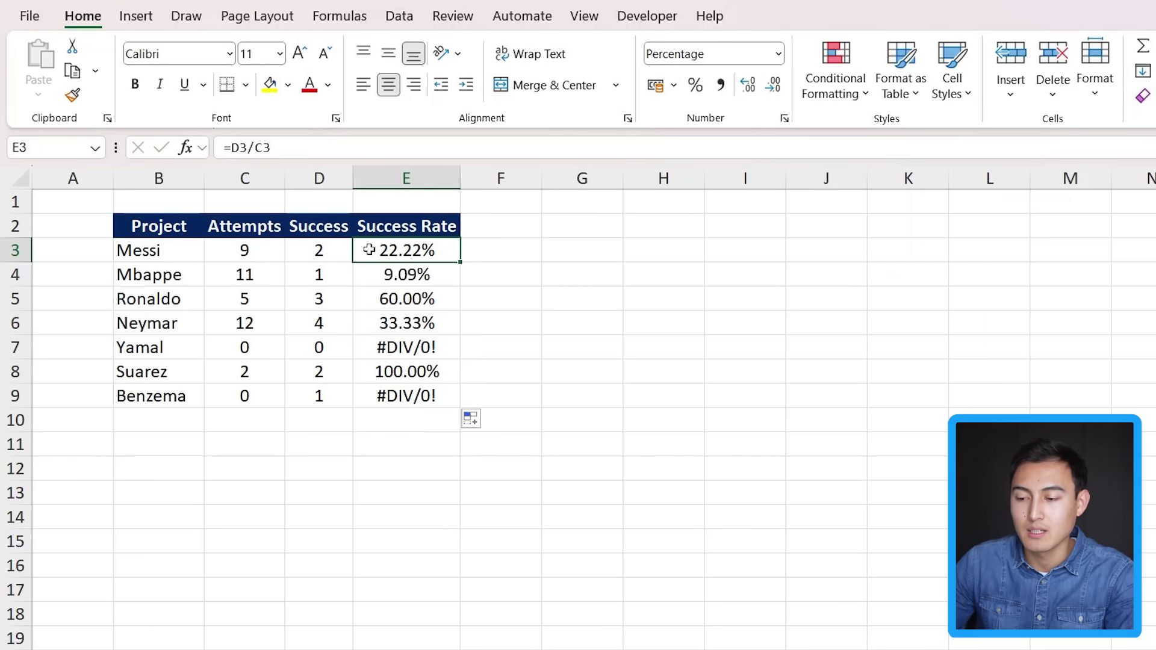
Change E3 to =IFERROR(D3/C3,"Check Data") and fill it down to E9.
double_click(370, 250)
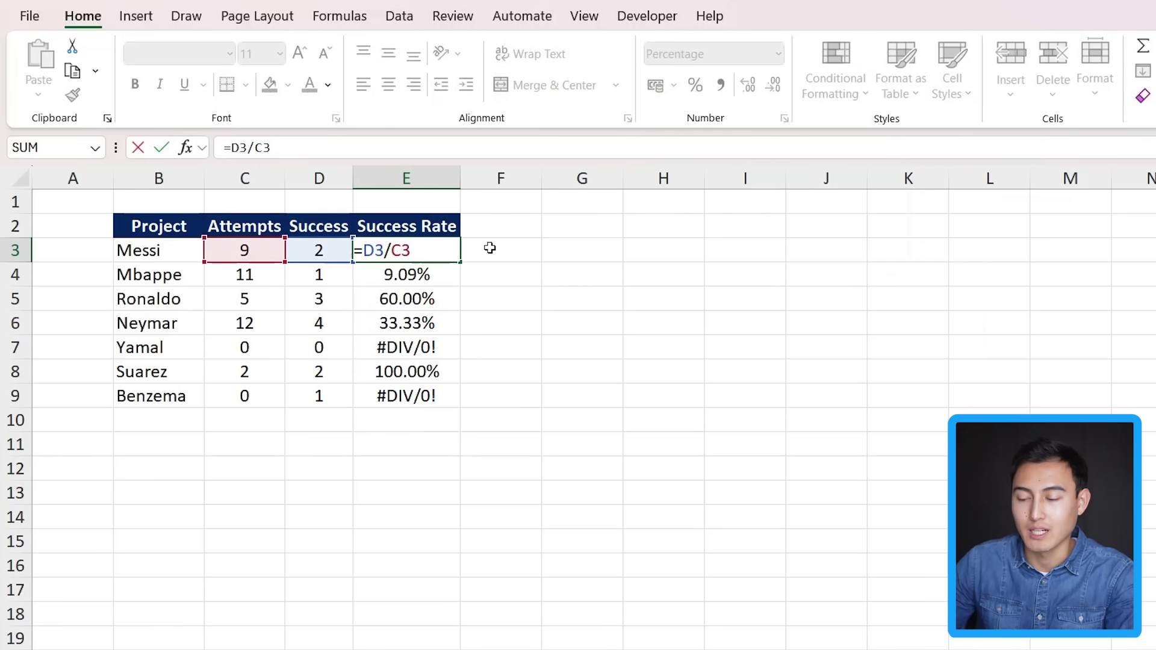
text(ifer)
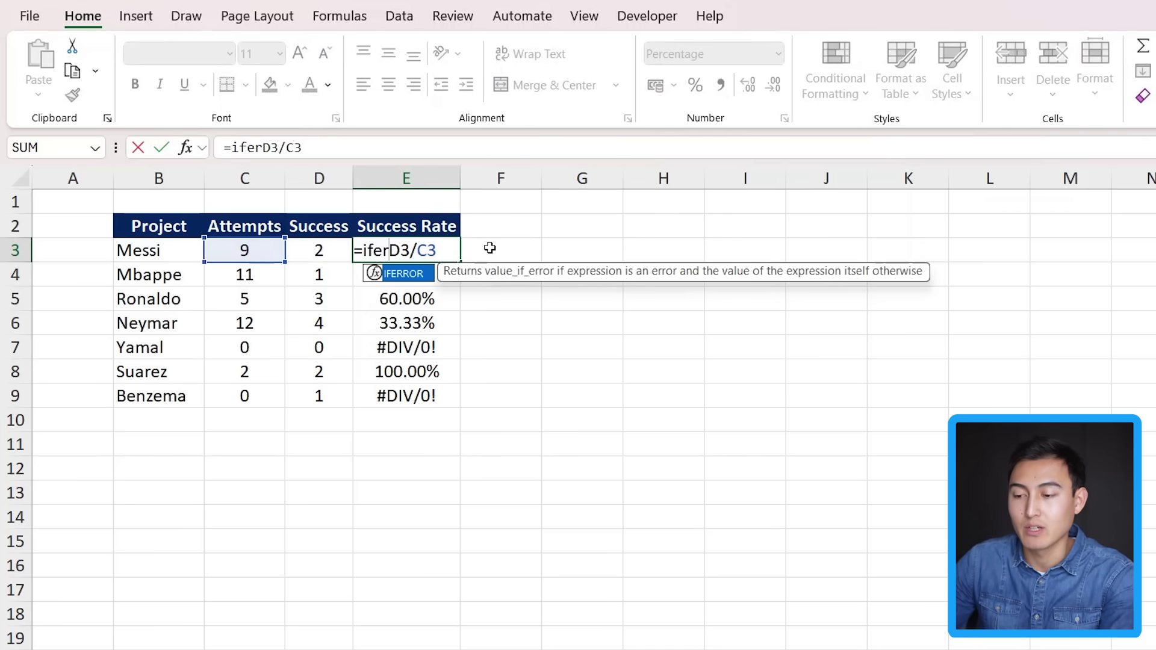
key(Tab)
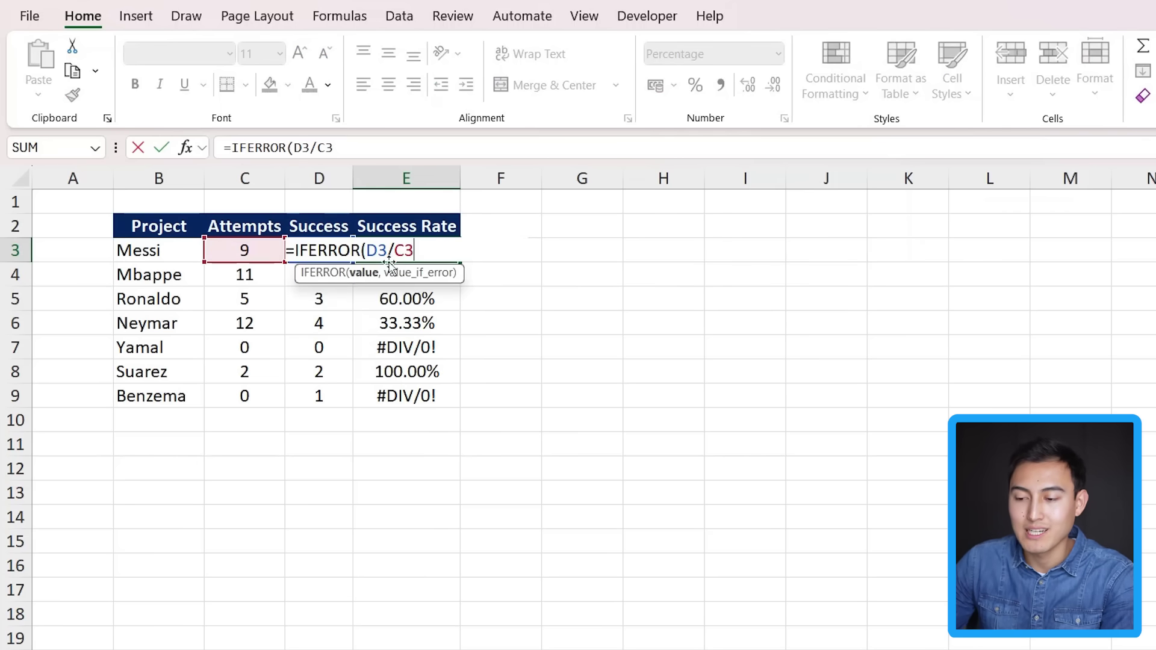
text(,)
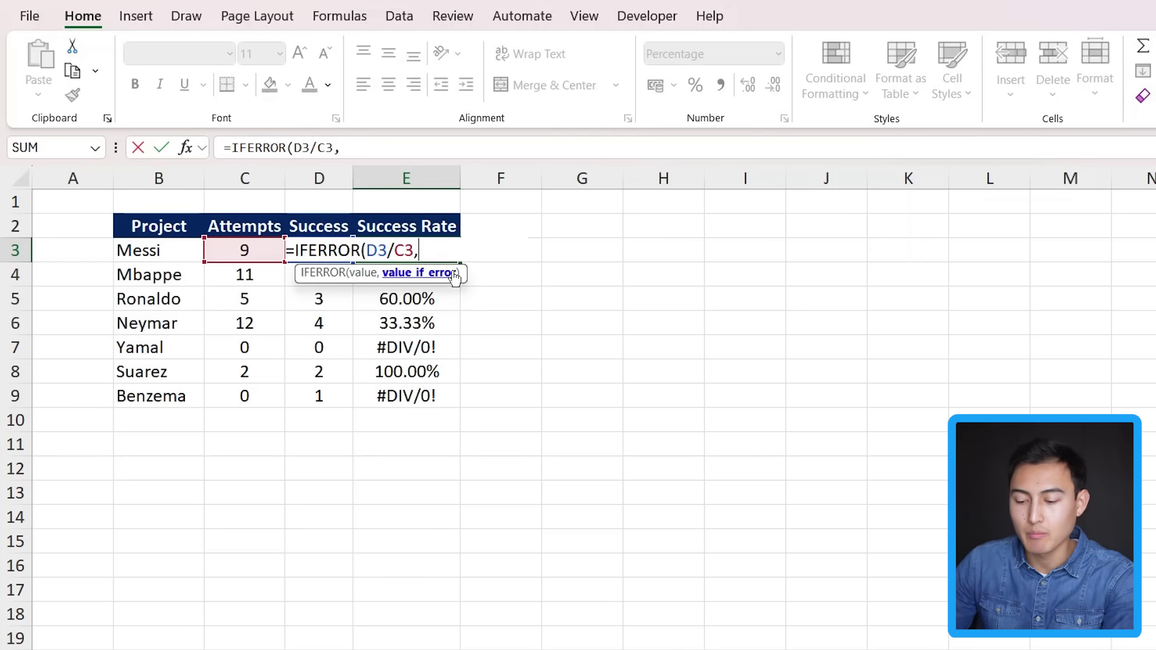
text("Check)
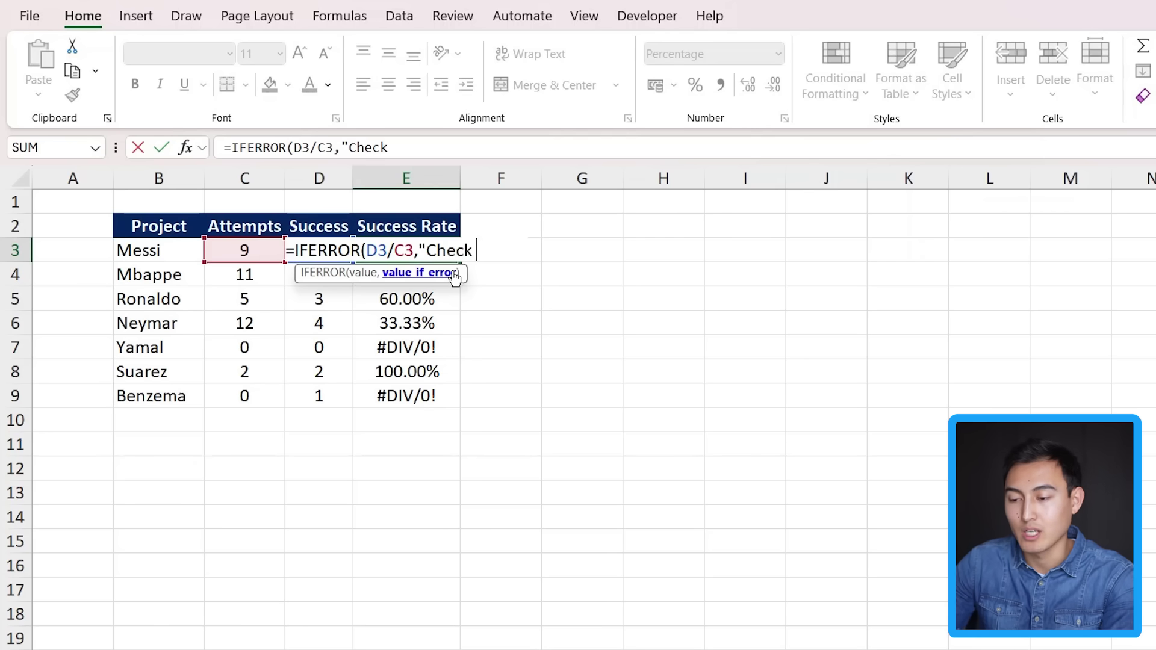
text())
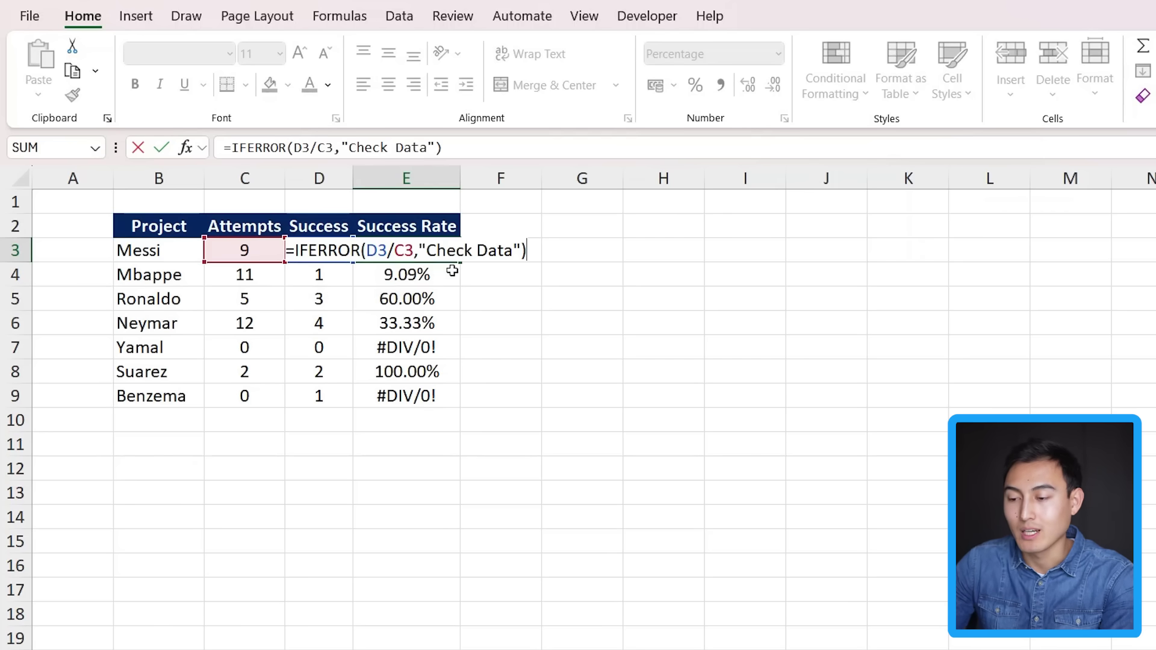
key(Return)
key(Up)
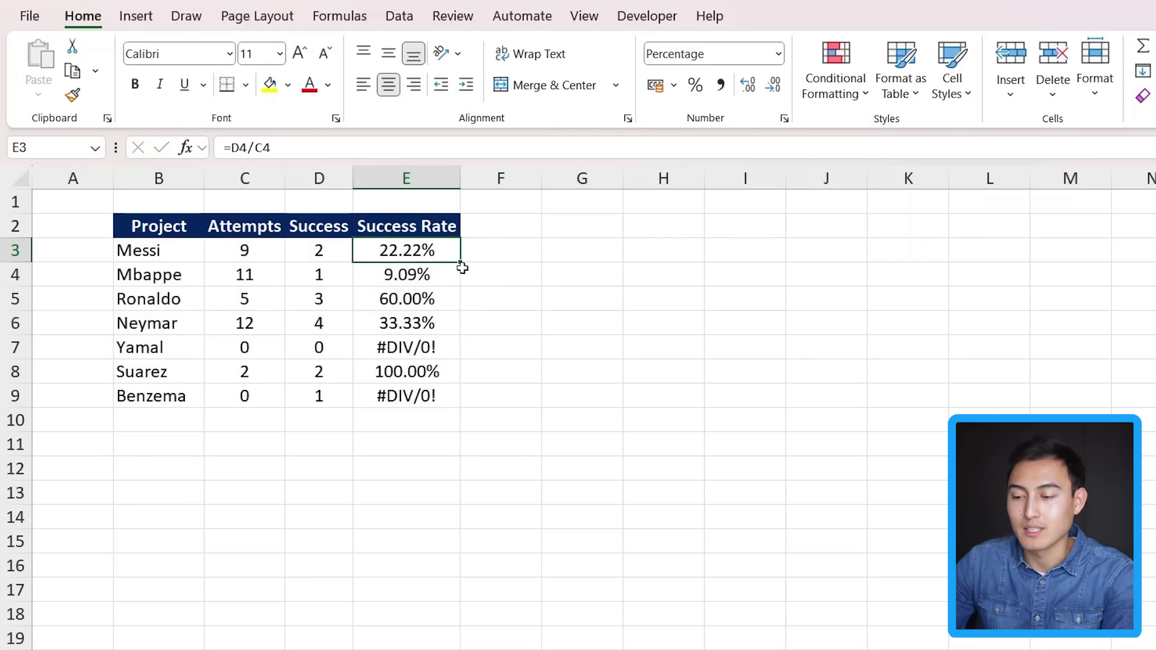
double_click(461, 262)
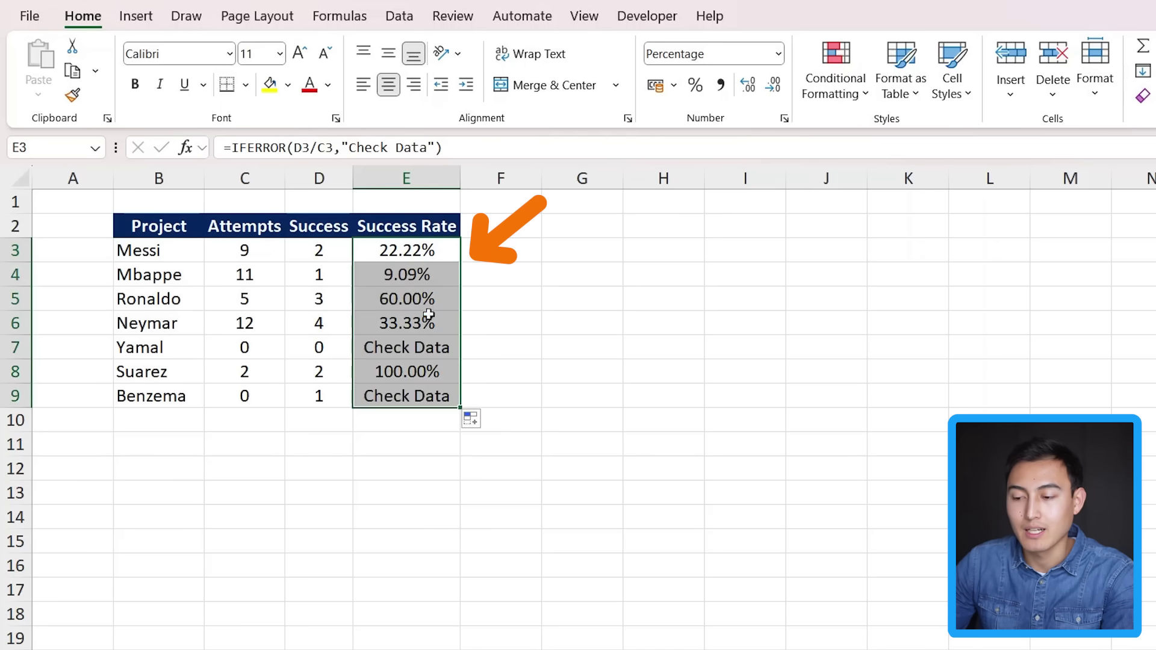
Review the Check Data results shown for Yamal and Benzema.
key(Down)
click(417, 348)
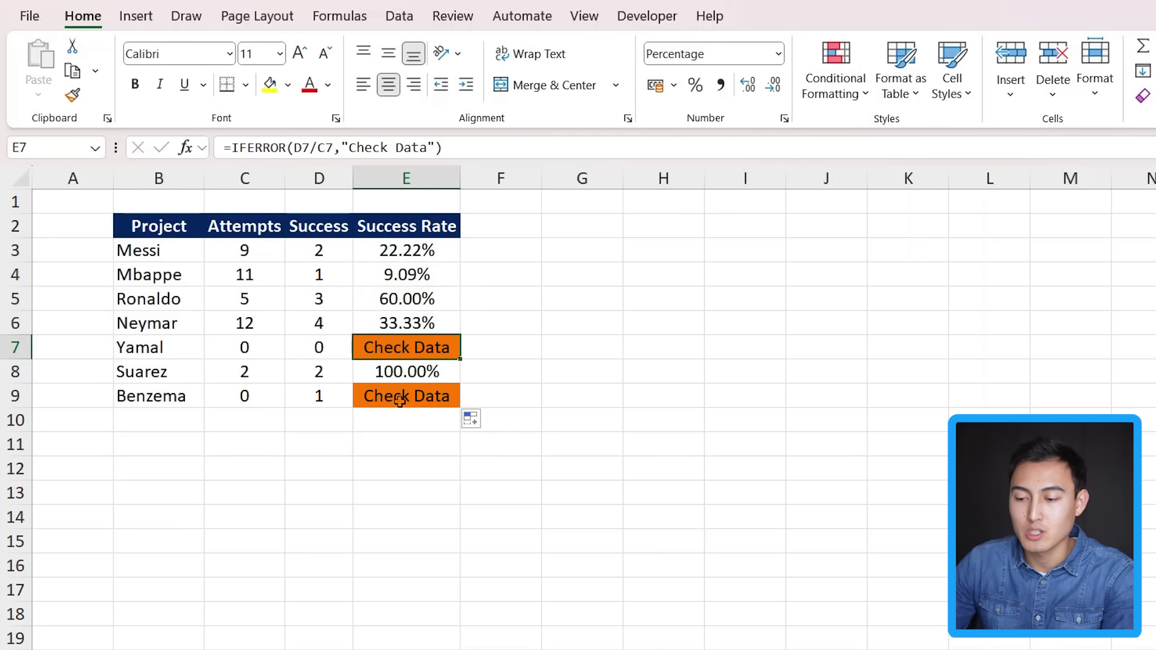
click(401, 399)
key(Up)
key(Up)
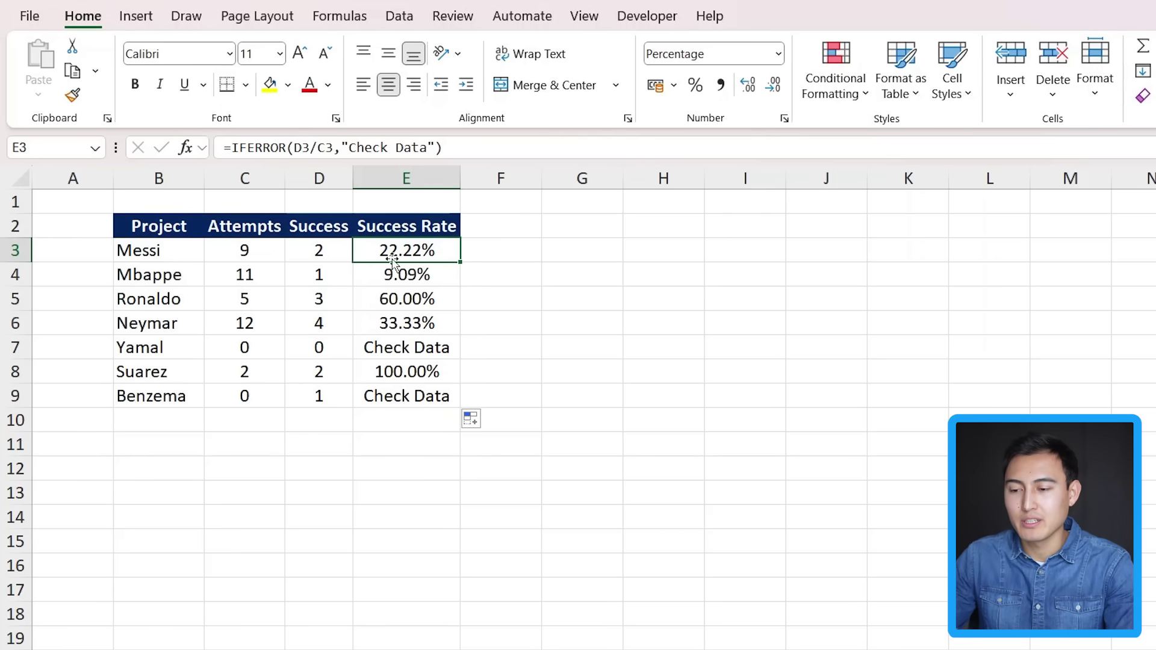
Review the IFERROR formula in E3, pointing out its division and Check Data arguments, leaving it unchanged.
double_click(382, 253)
drag(366, 251, 414, 251)
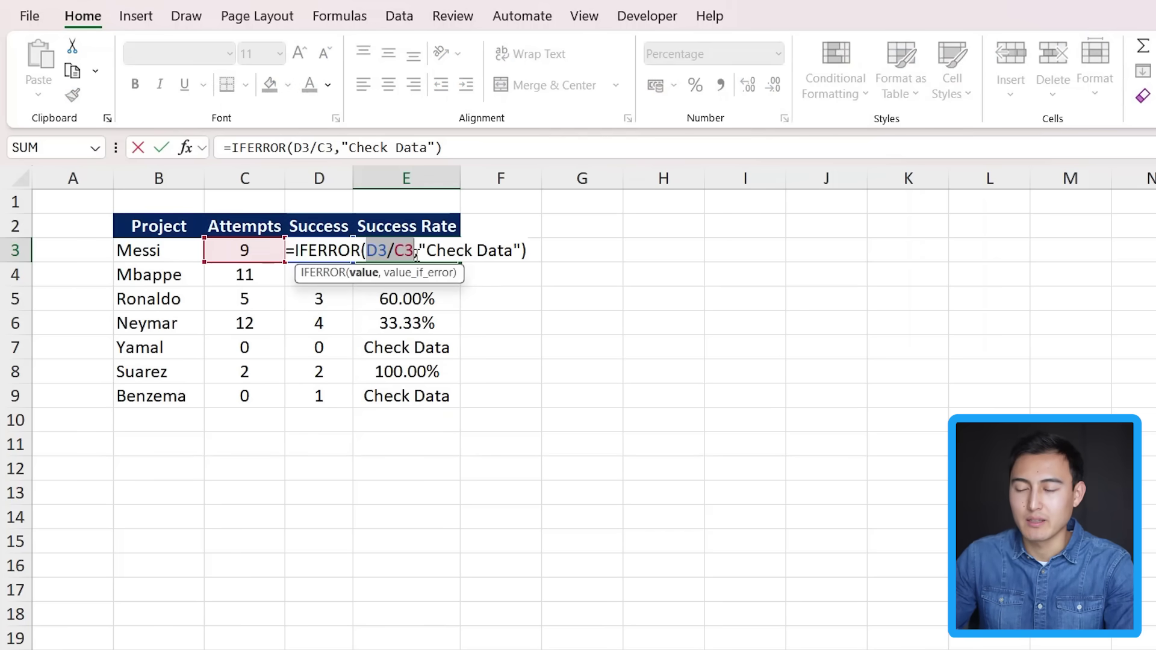
key(Left)
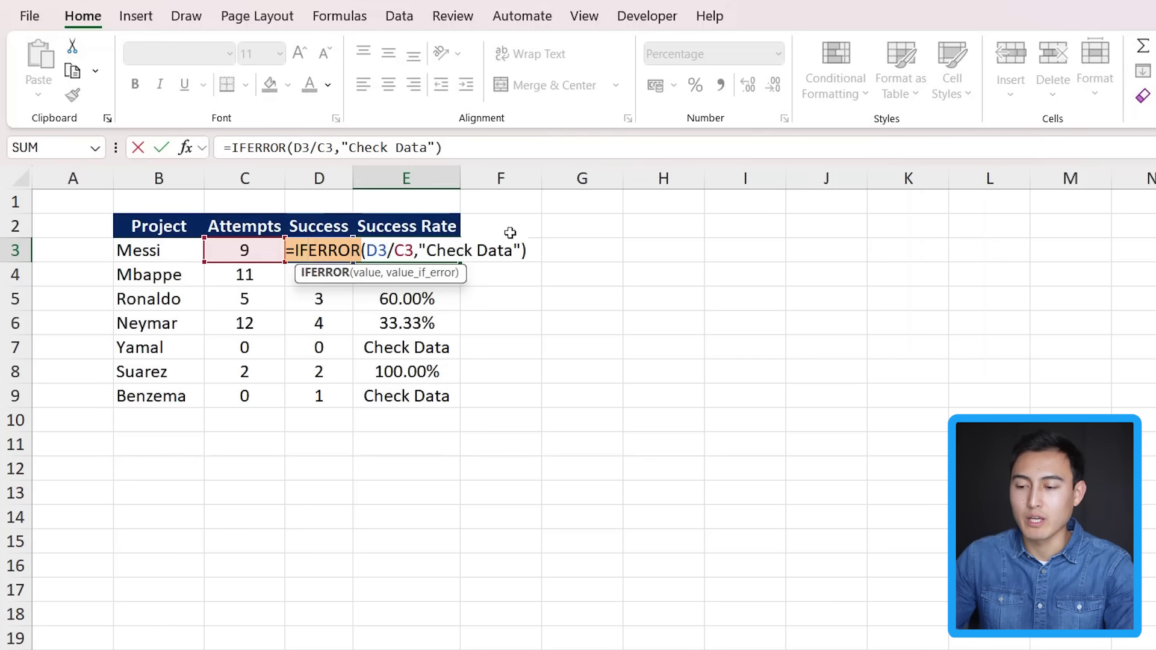
click(488, 253)
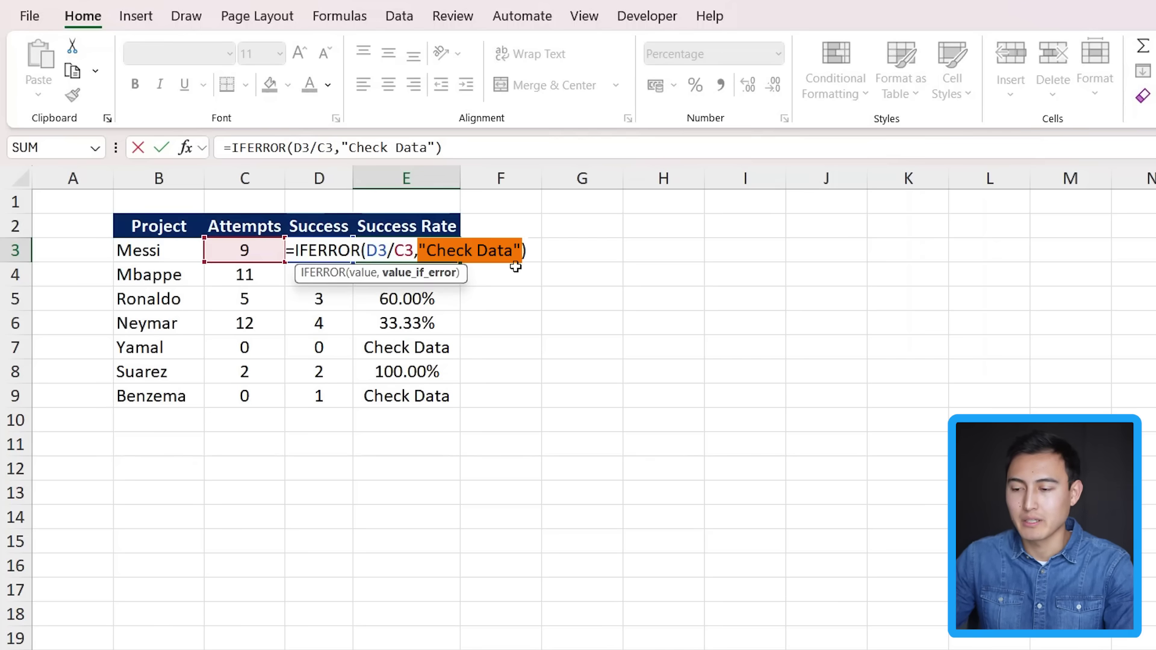
key(Return)
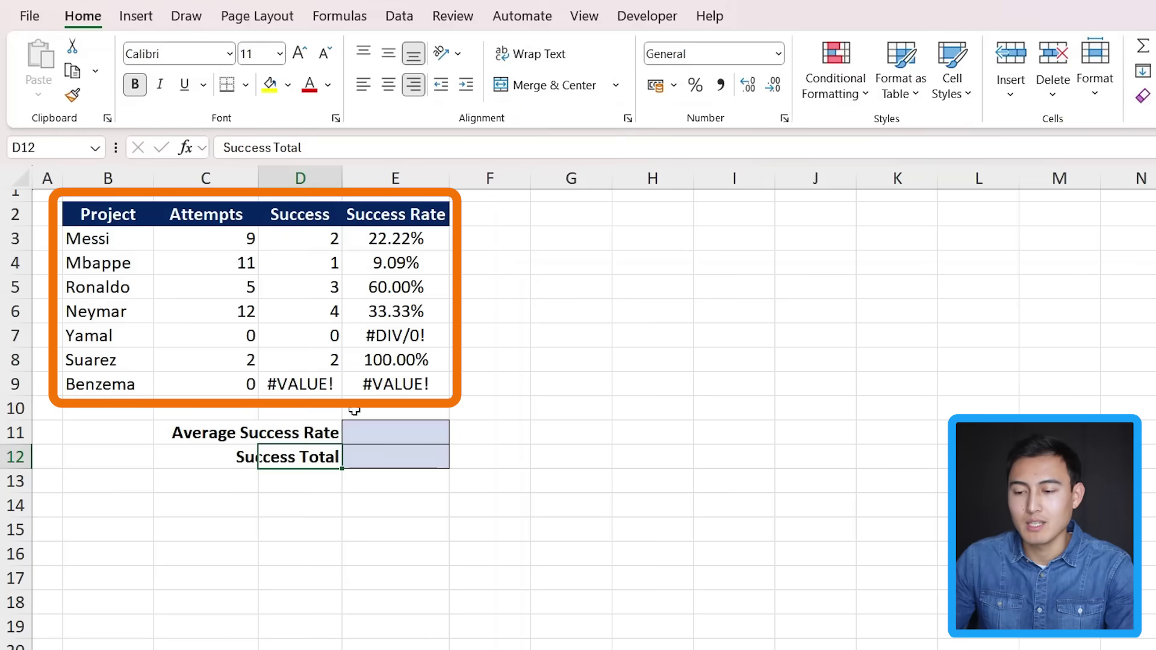
Point out Benzema's #VALUE! and Yamal's #DIV/0! errors above the Average Success Rate cell.
key(Up)
key(Tab)
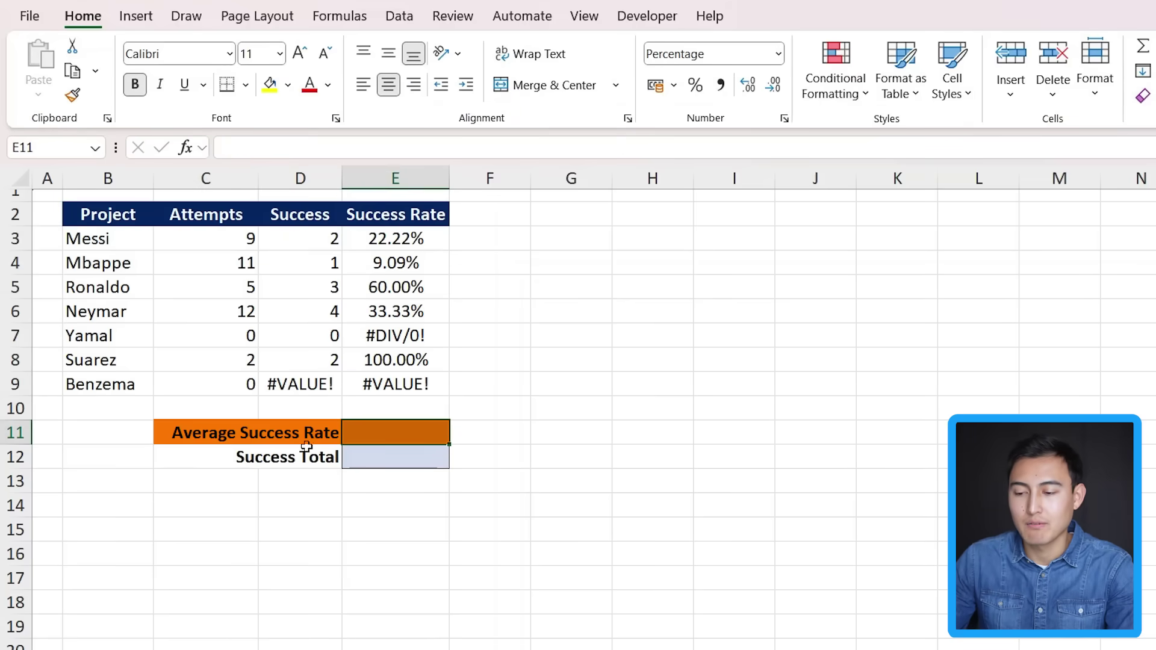
click(399, 375)
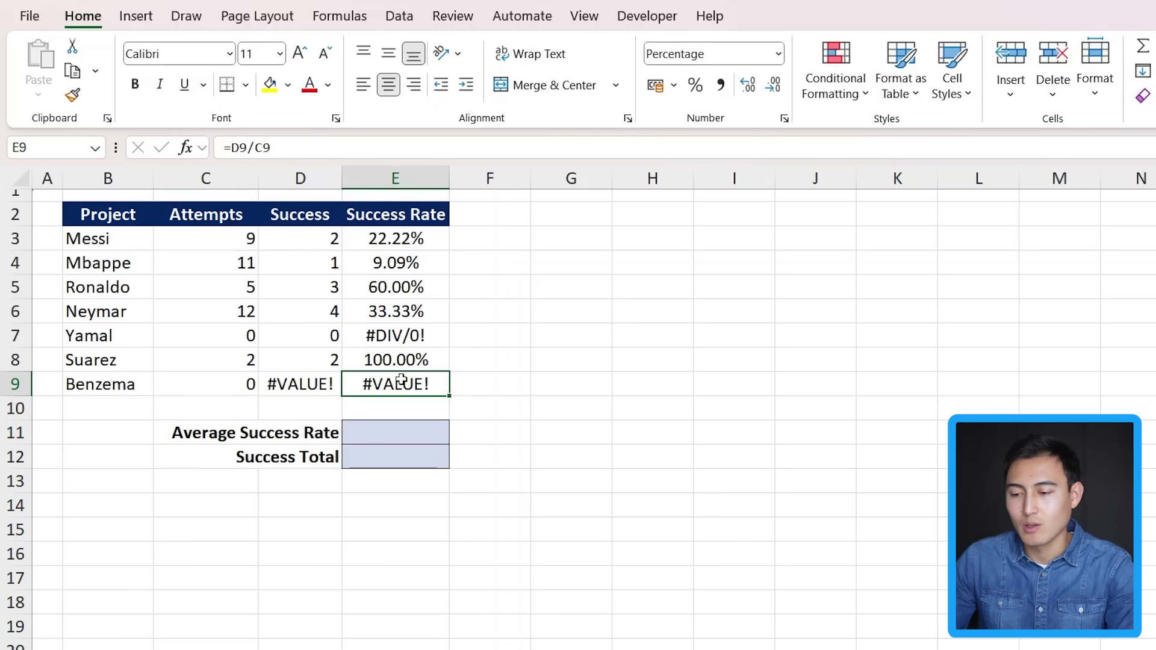
click(409, 338)
Enter =AVERAGE(E3:E9) in E11, which returns #DIV/0!, and inspect Yamal's error cell.
click(382, 430)
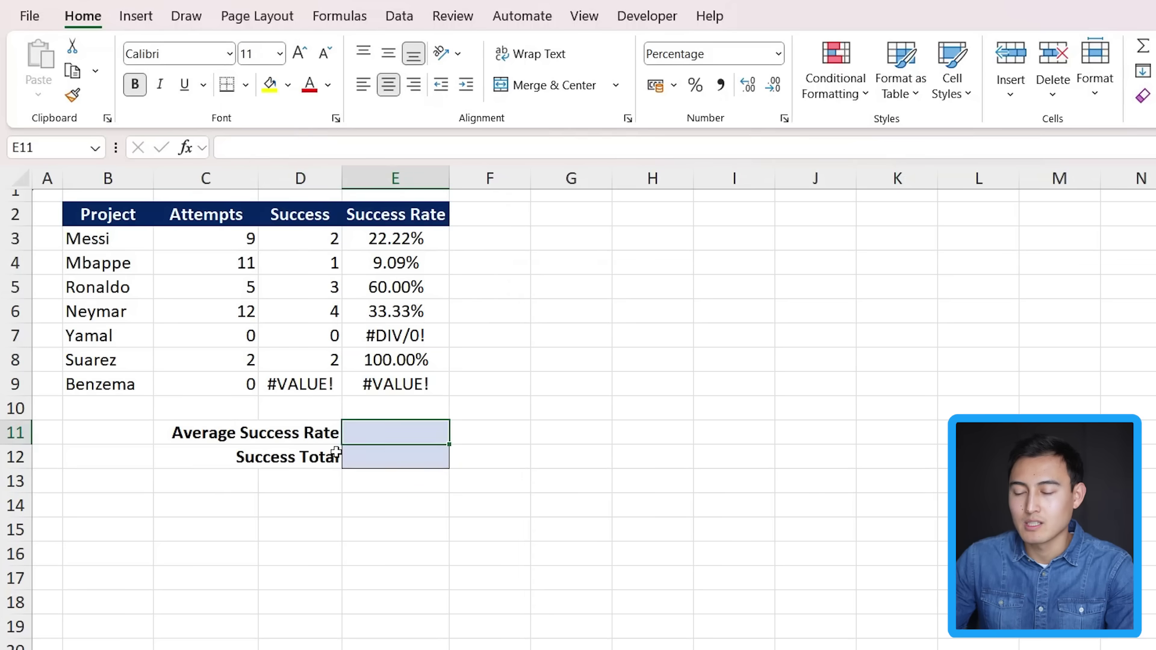
text(=aver)
key(Tab)
key(Up)
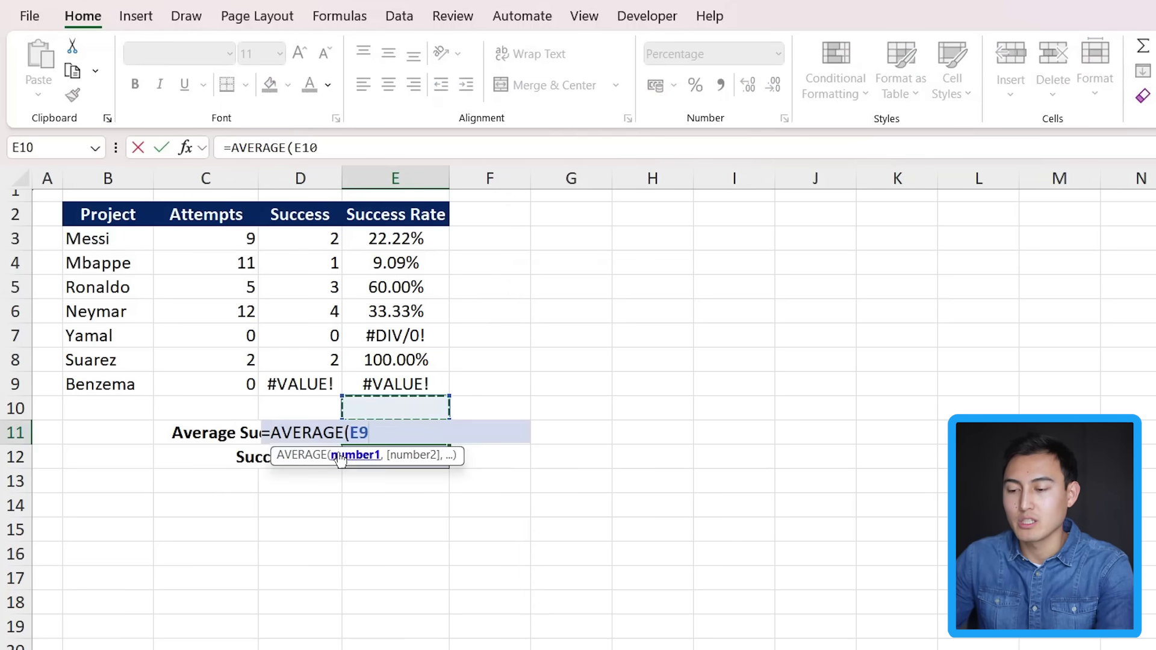
key(Up)
key(Up)
key(Down)
key(ctrl+shift+Up)
key(shift+Down)
key(Return)
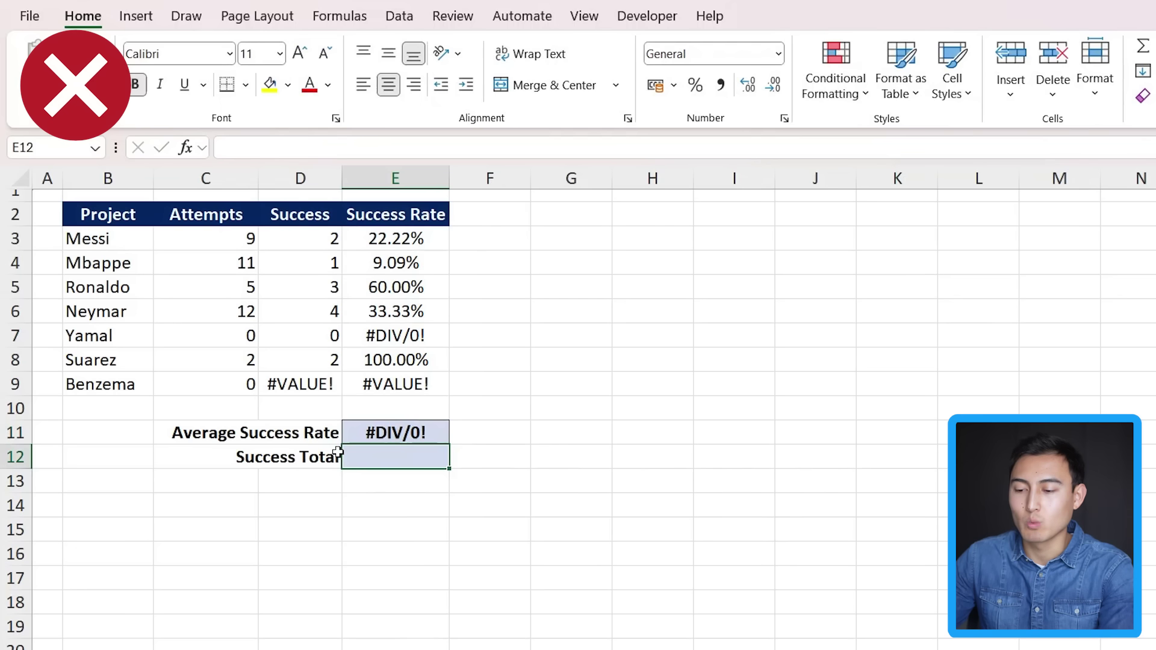
click(396, 332)
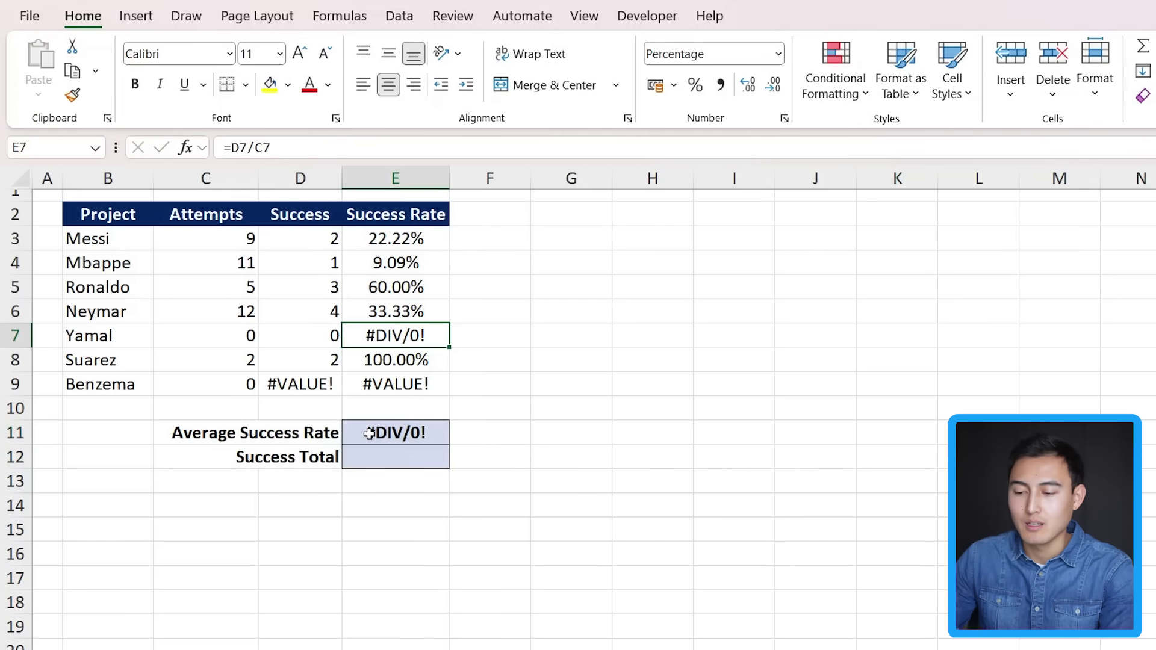
Replace E11 with =AGGREGATE(1,6,E3:E9) to average rates ignoring errors, giving 44.93%.
click(369, 433)
key(Delete)
text(=a)
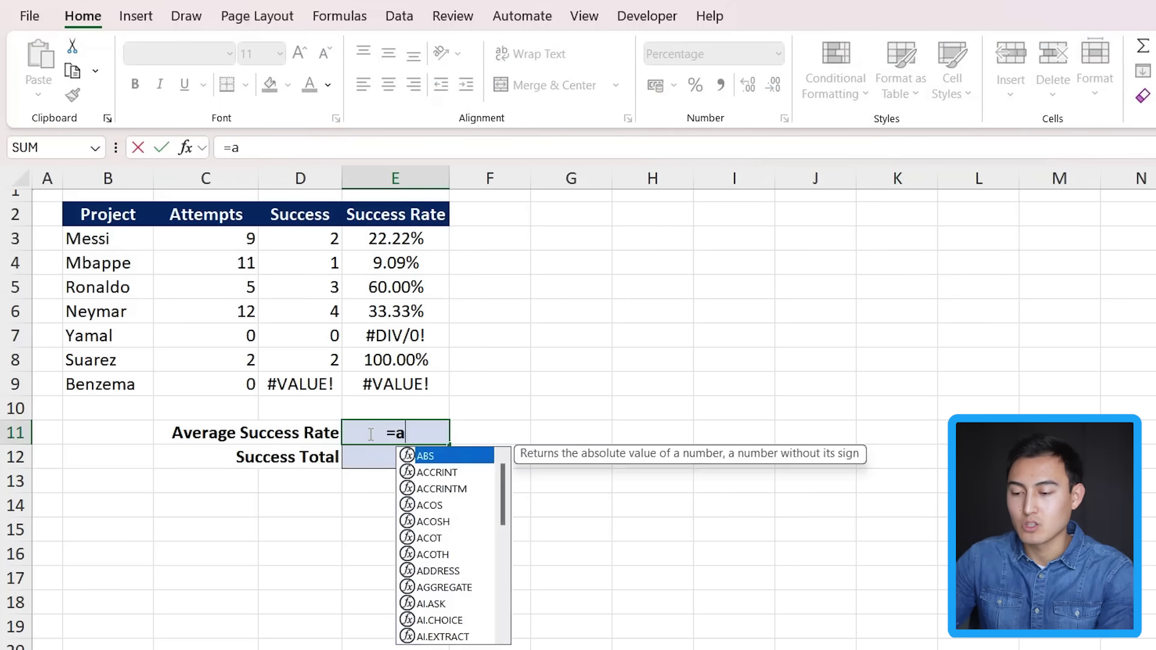
text(gre)
key(BackSpace)
key(BackSpace)
key(BackSpace)
text(gre)
key(Tab)
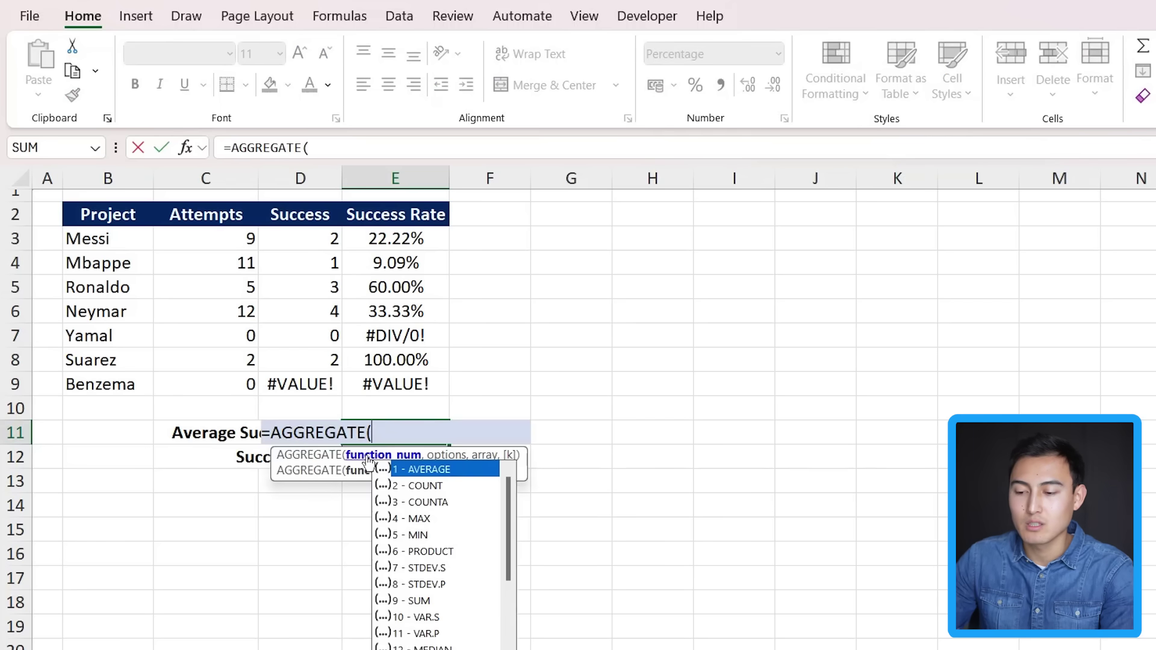
text(1)
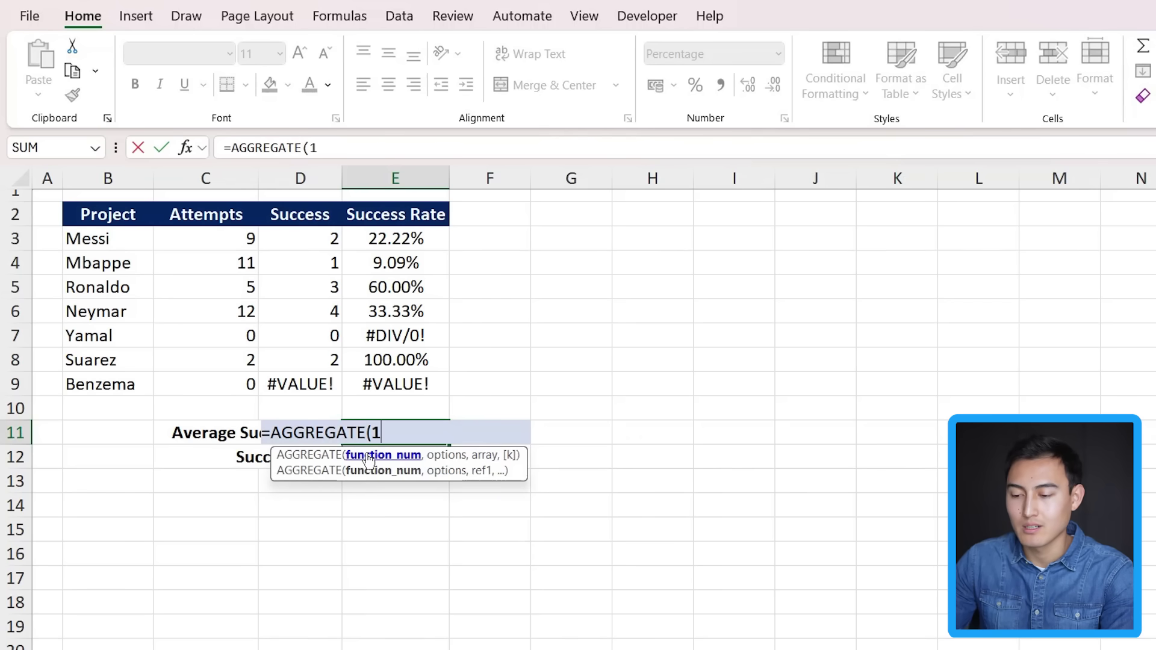
text(,)
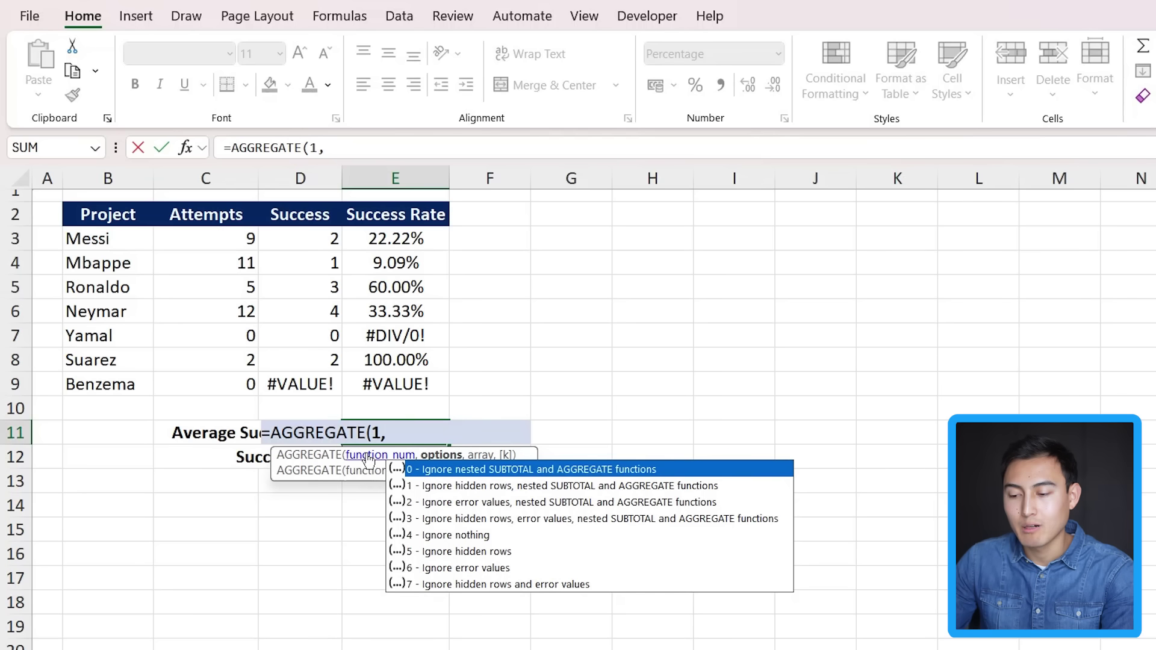
key(Down)
key(Down)
key(Down)
key(Down)
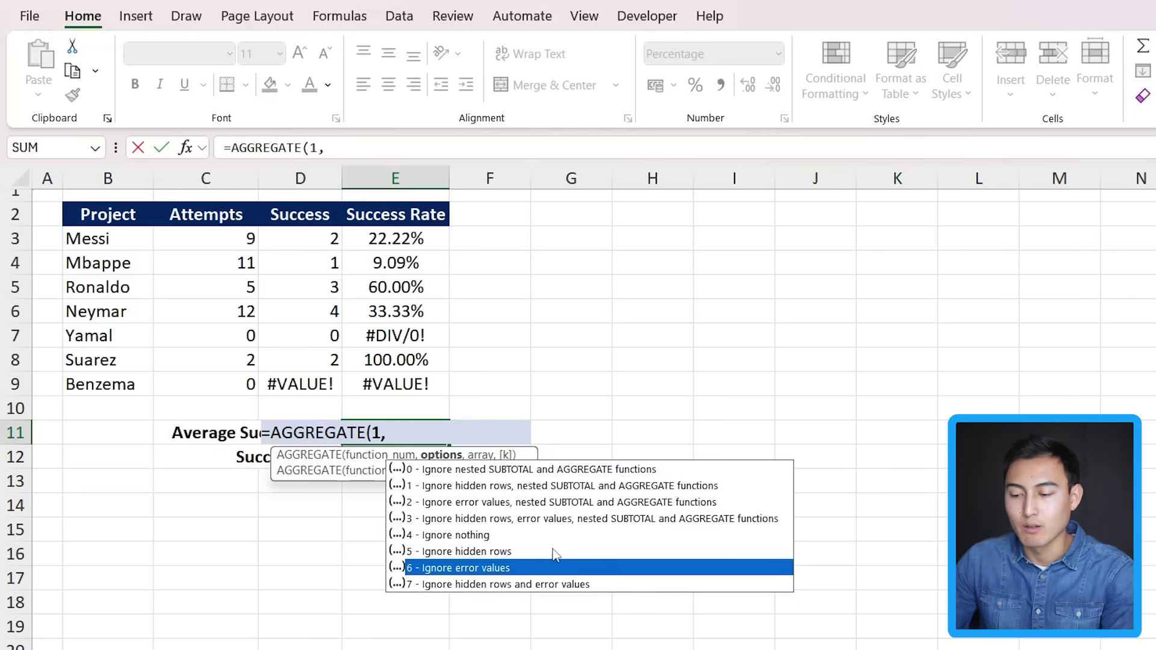
double_click(619, 560)
text(,)
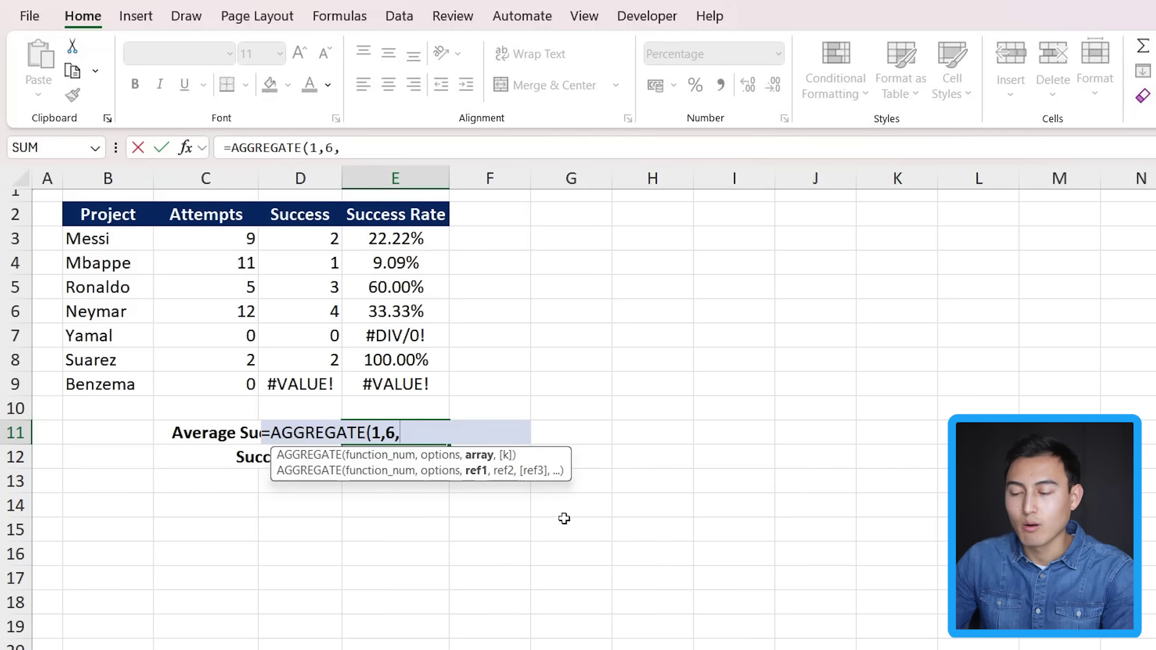
drag(404, 245, 420, 386)
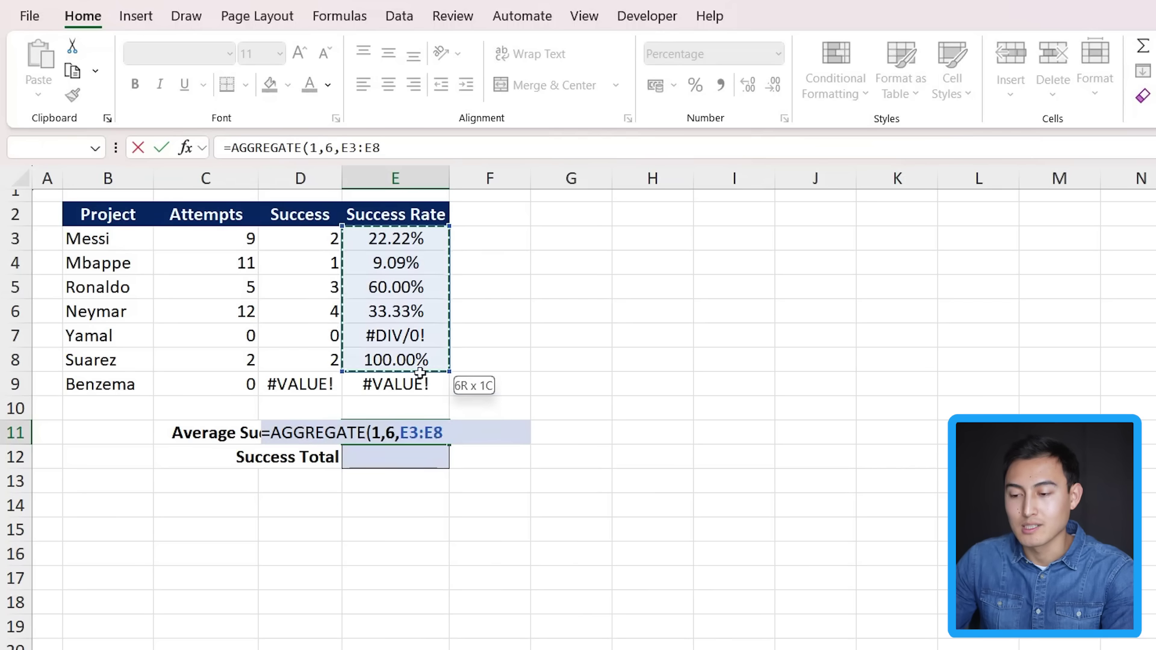
text())
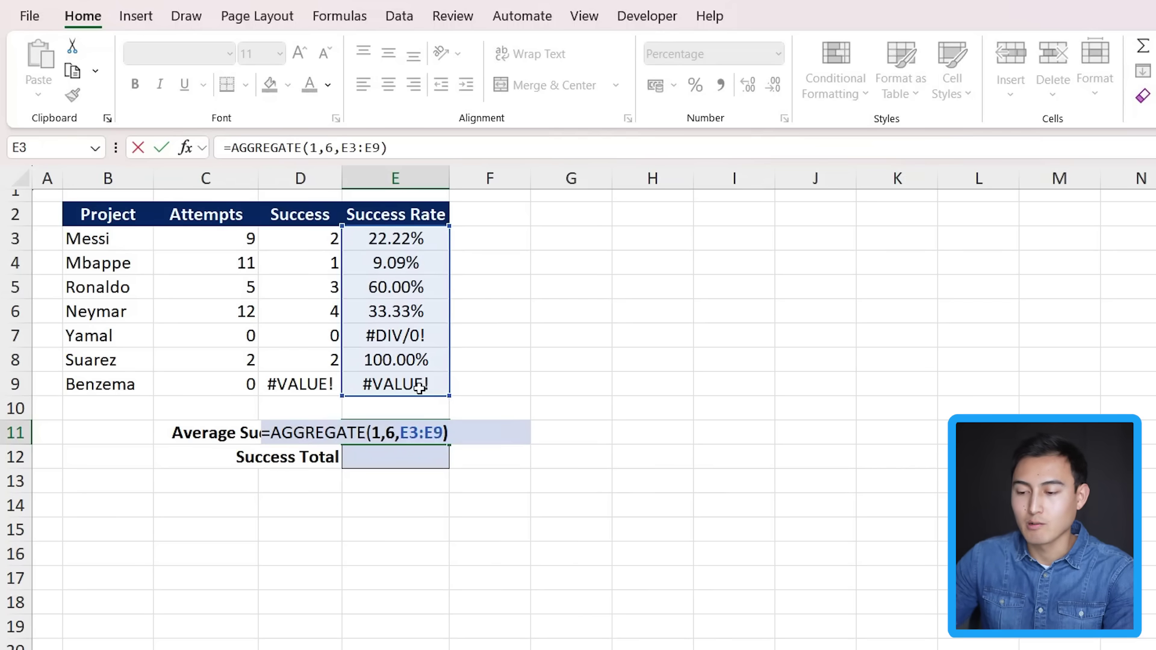
key(Return)
key(Up)
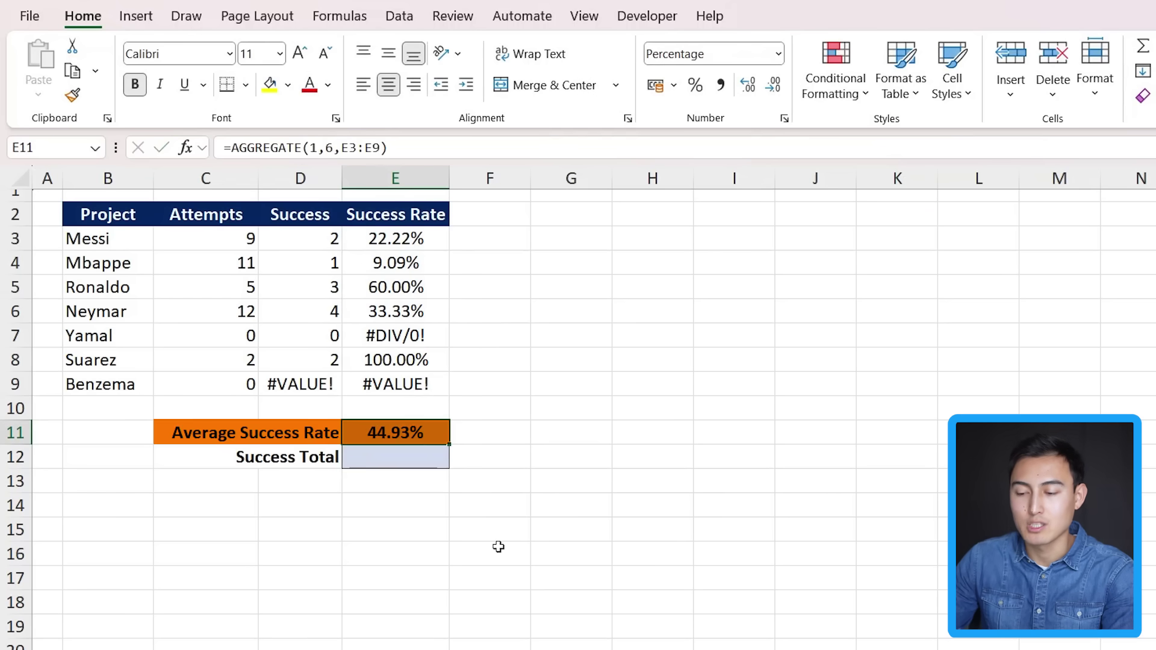
Enter =AGGREGATE(9,6,D3:D9) in E12 to sum successes while ignoring errors, giving 12.
key(Down)
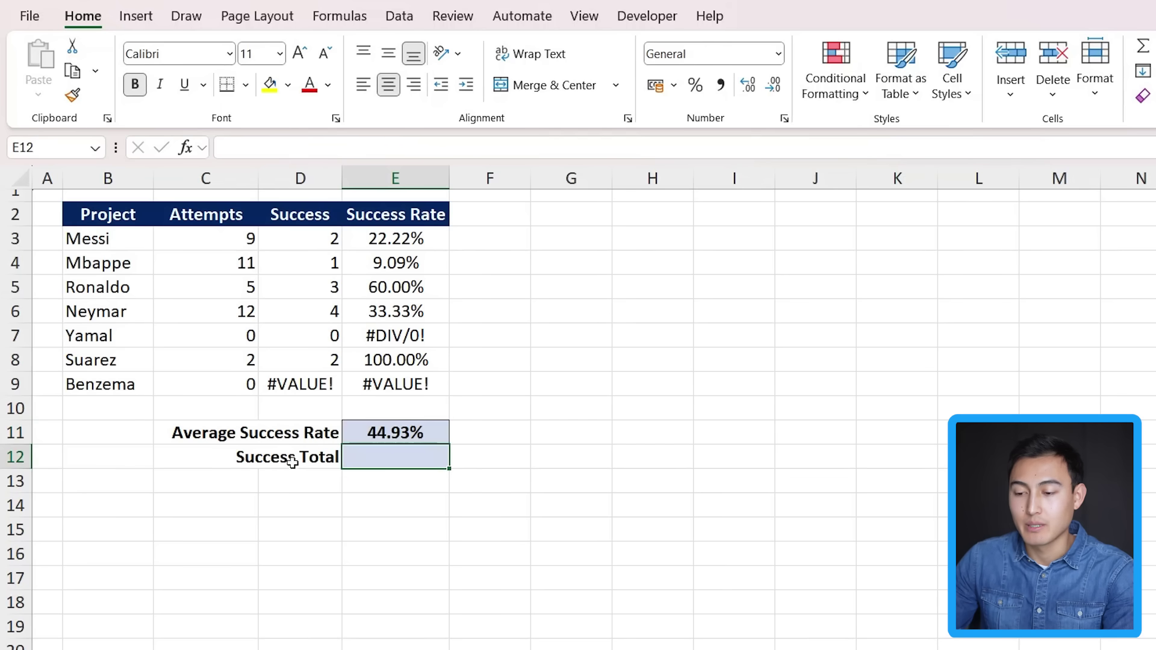
drag(307, 241, 299, 387)
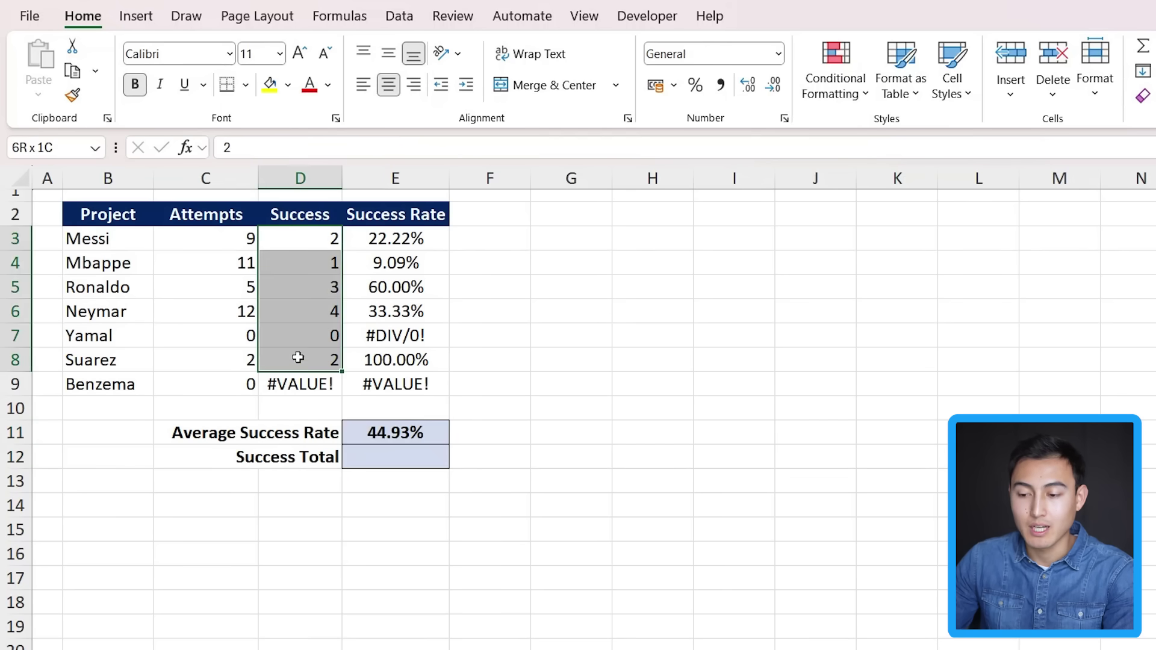
click(386, 464)
text(=)
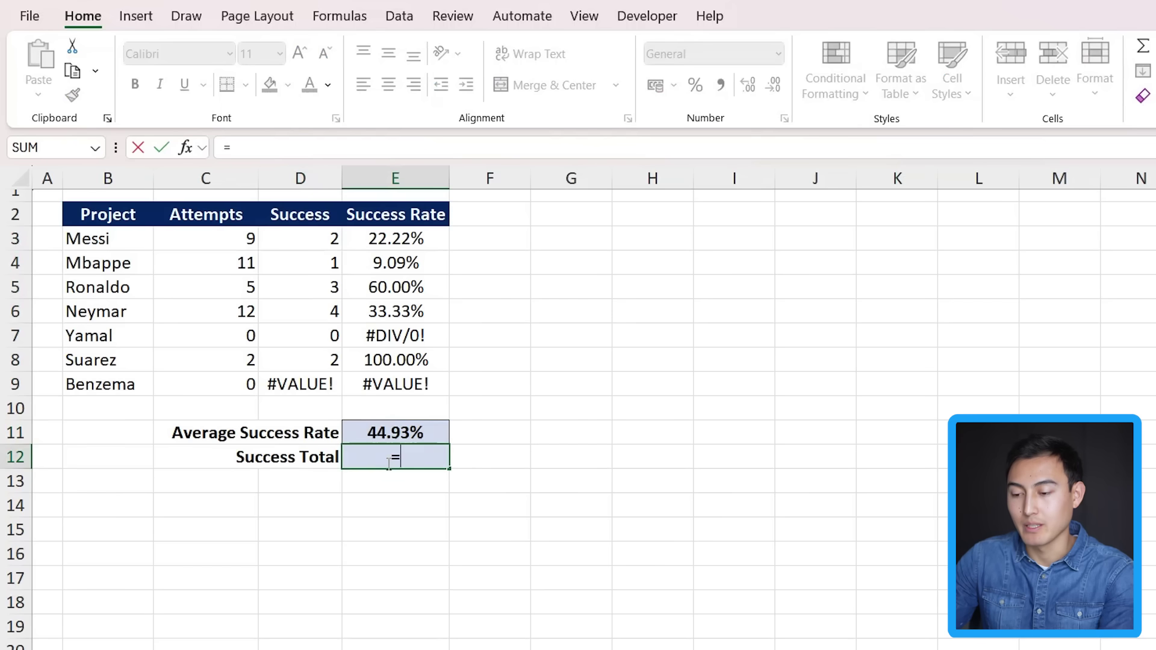
text(ag)
key(Tab)
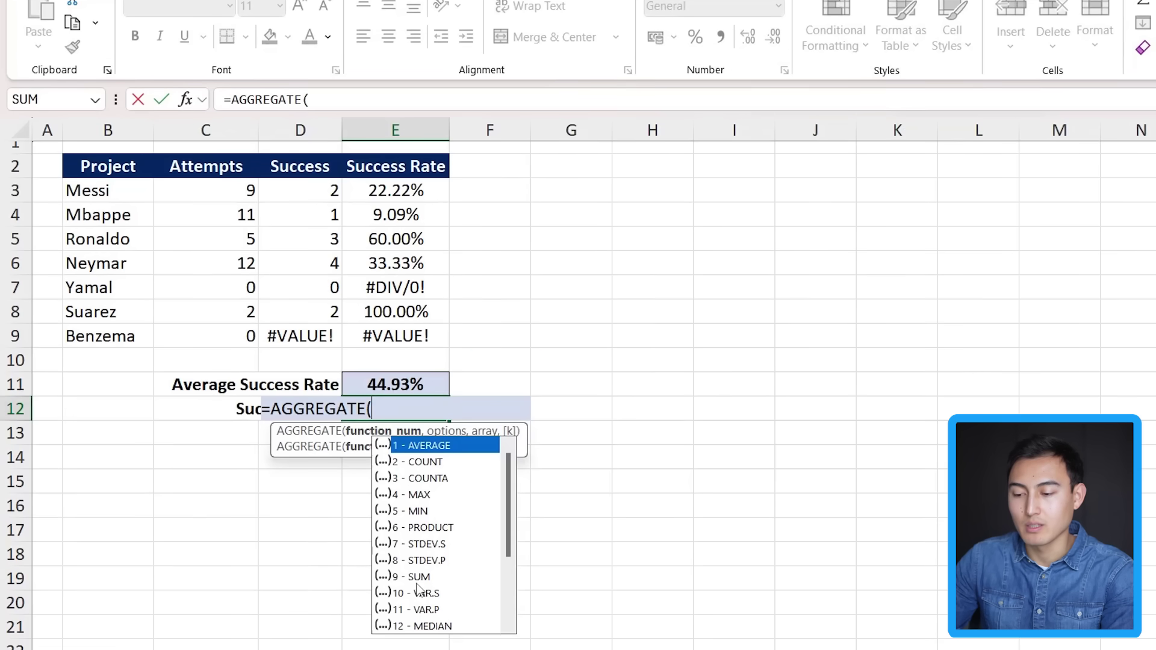
click(418, 578)
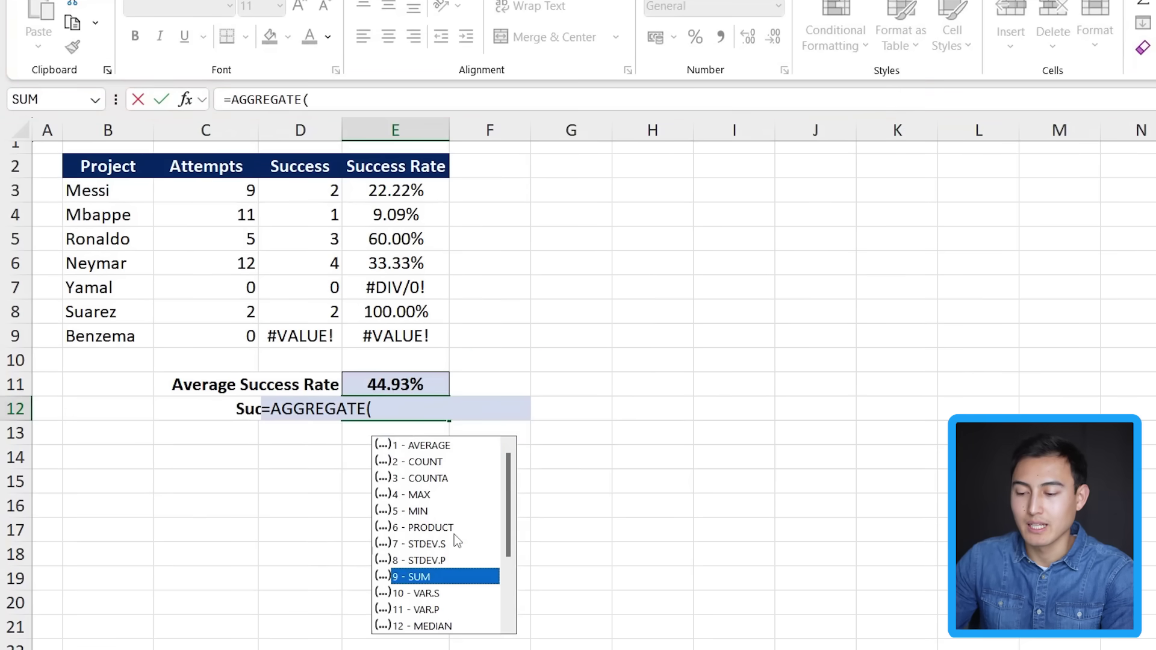
scroll(454, 533, down, 1)
scroll(454, 533, down, 1)
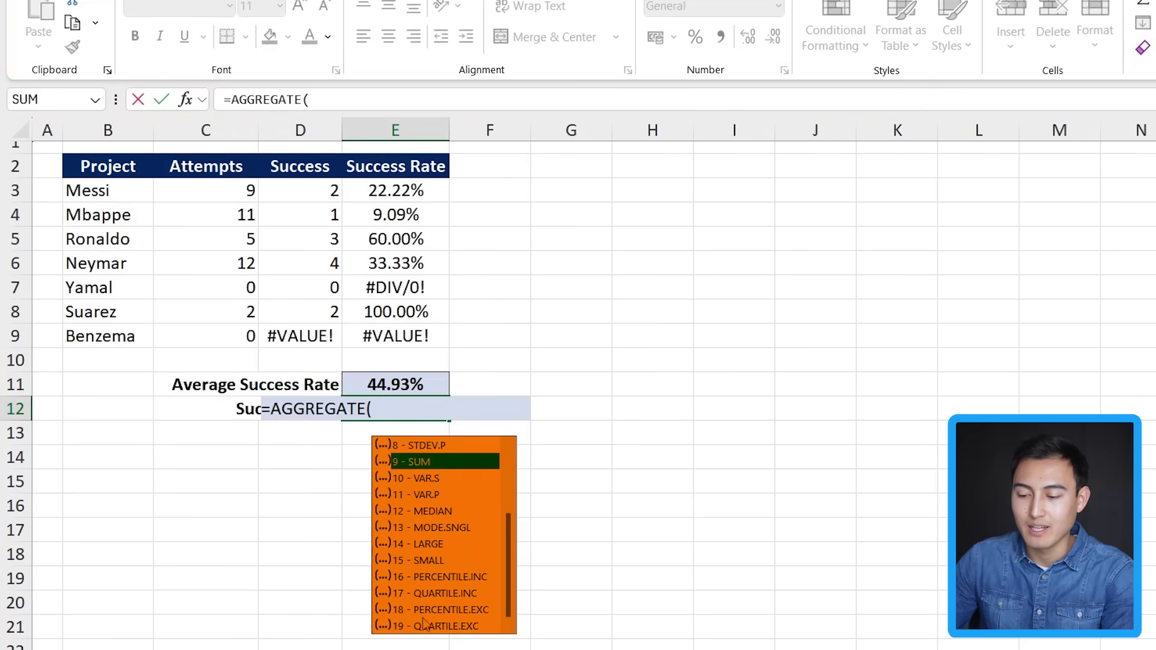
scroll(442, 517, up, 2)
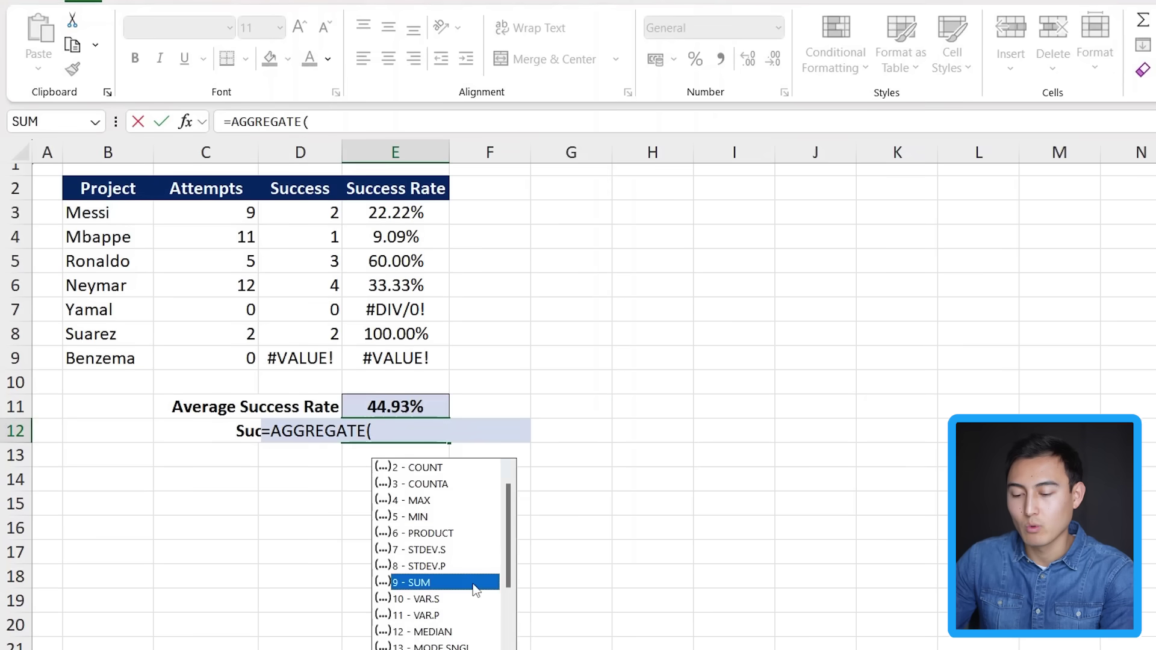
double_click(476, 561)
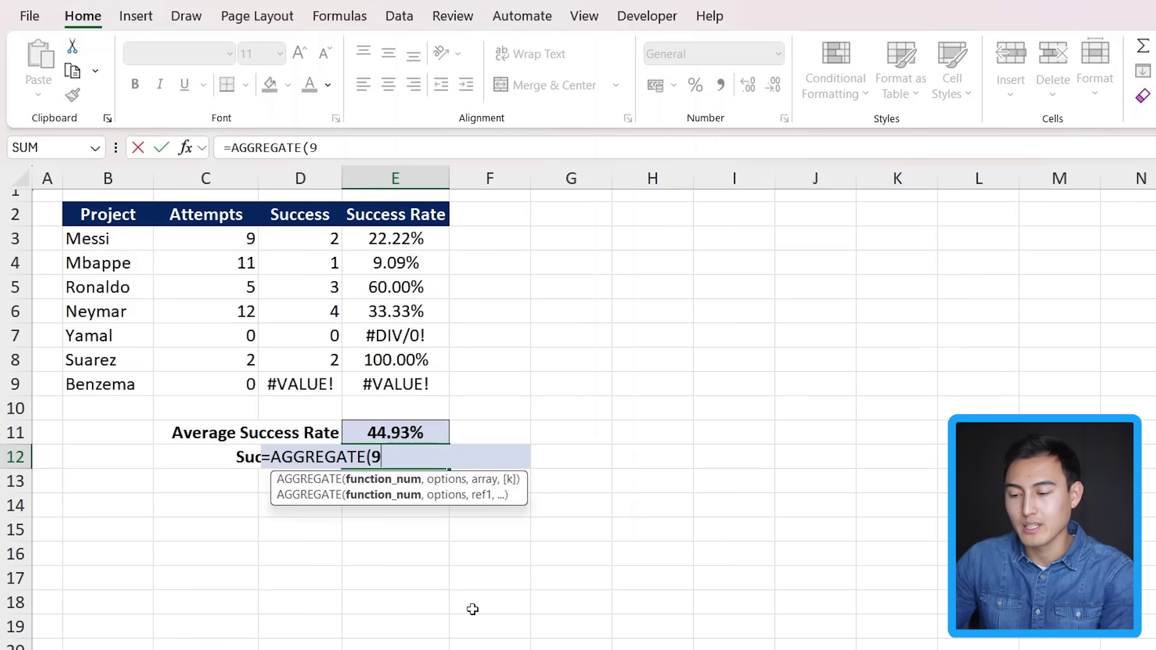
text(,)
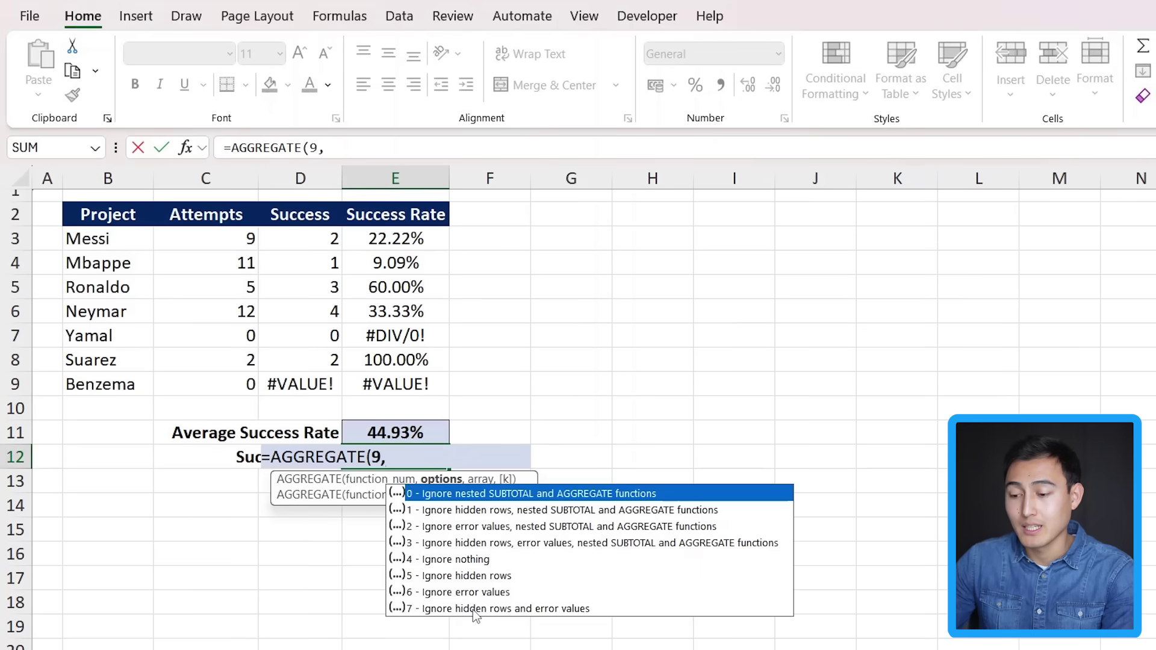
click(460, 593)
double_click(460, 592)
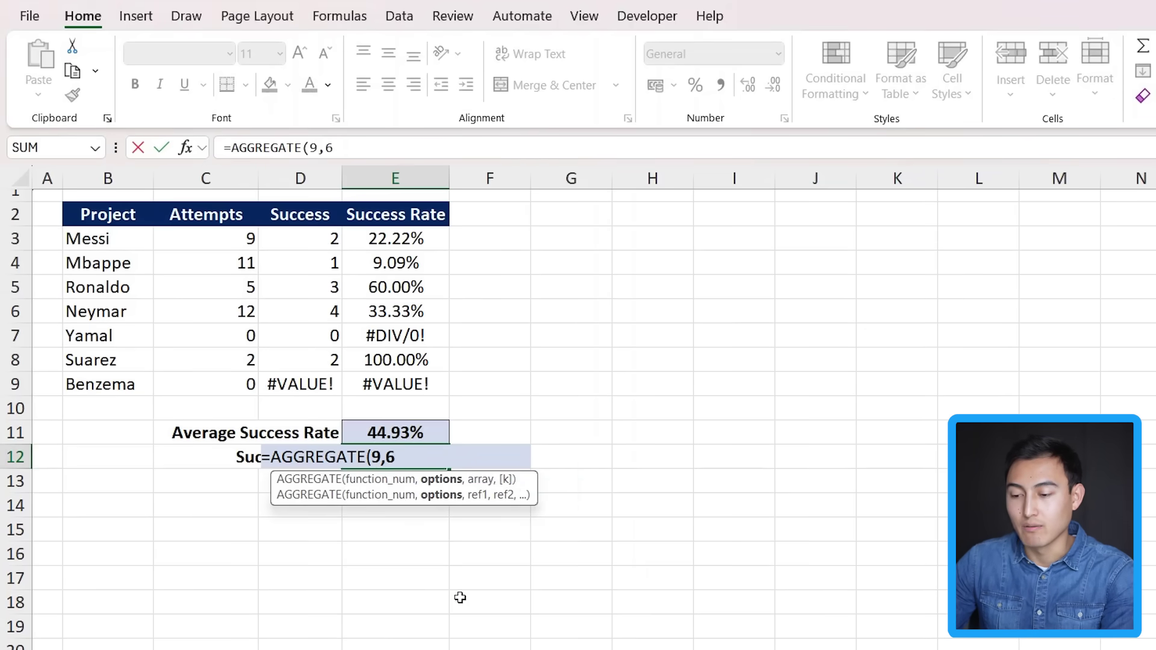
text(,)
drag(321, 238, 288, 385)
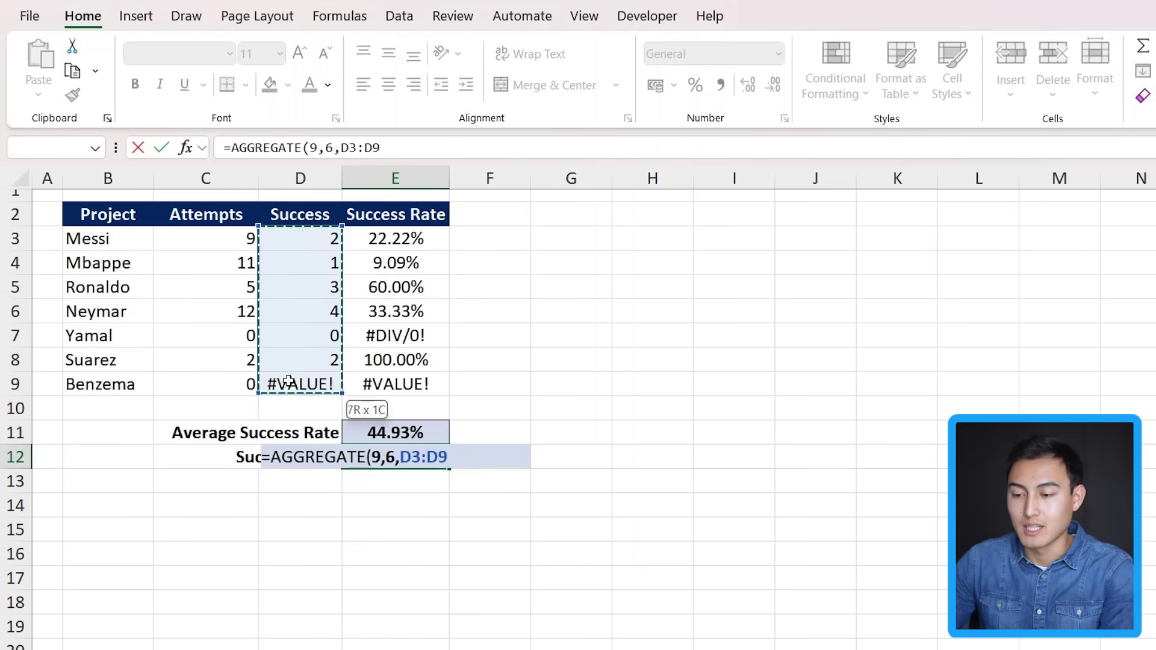
text())
key(Return)
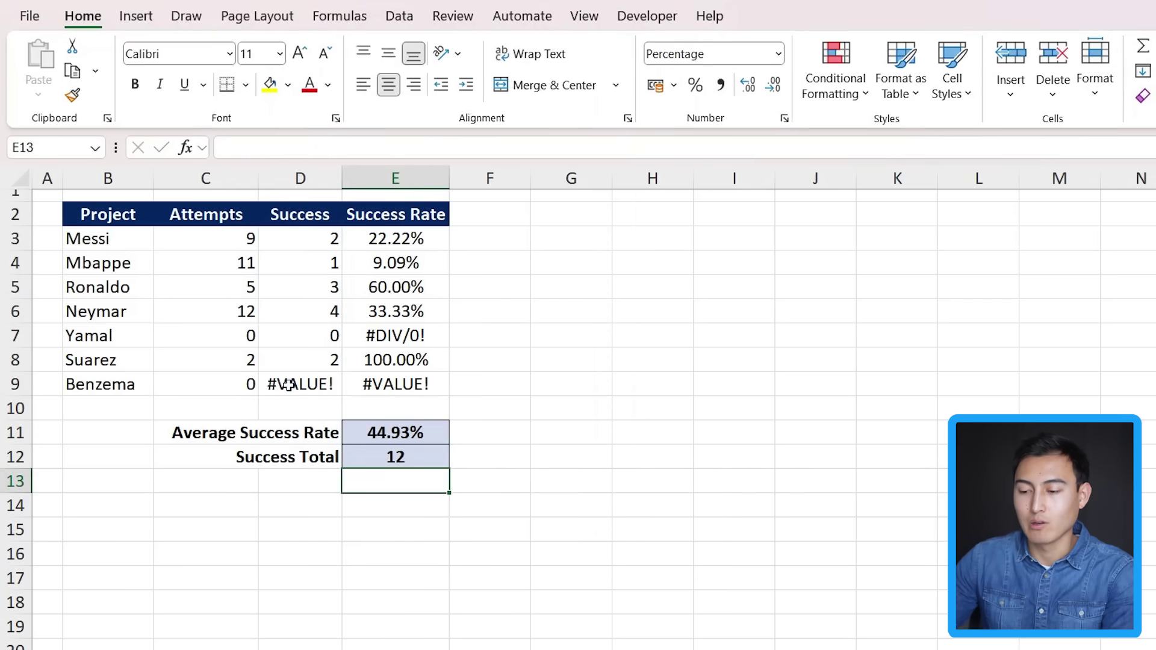
key(Up)
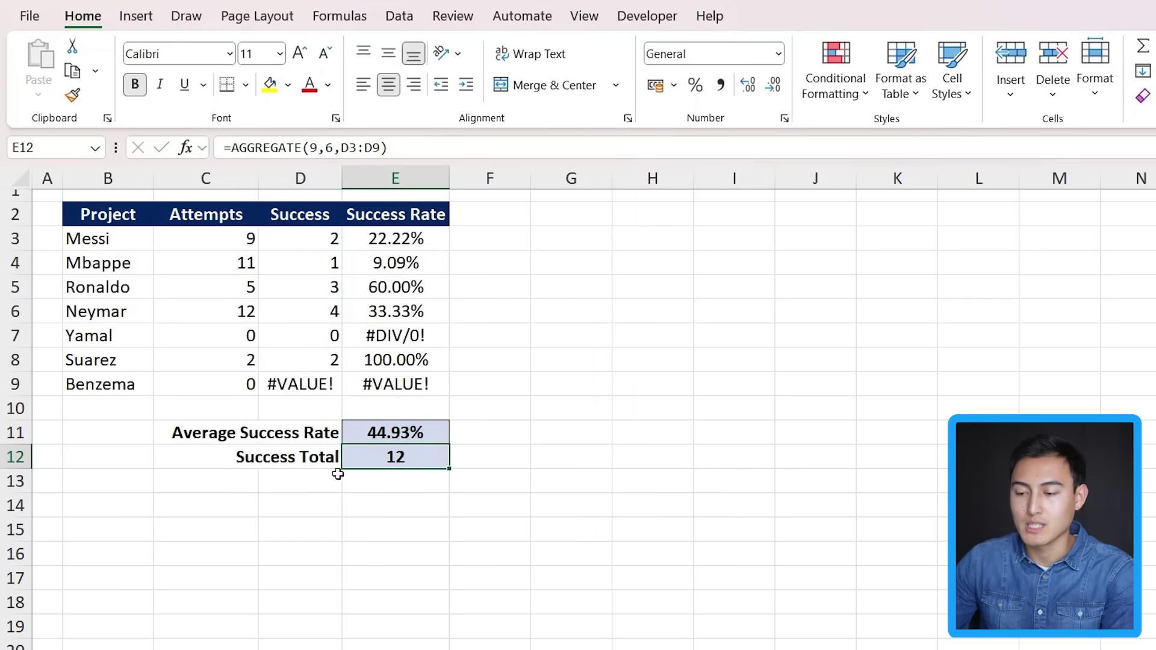
Set Benzema's Success count in D9 to 1.
click(305, 384)
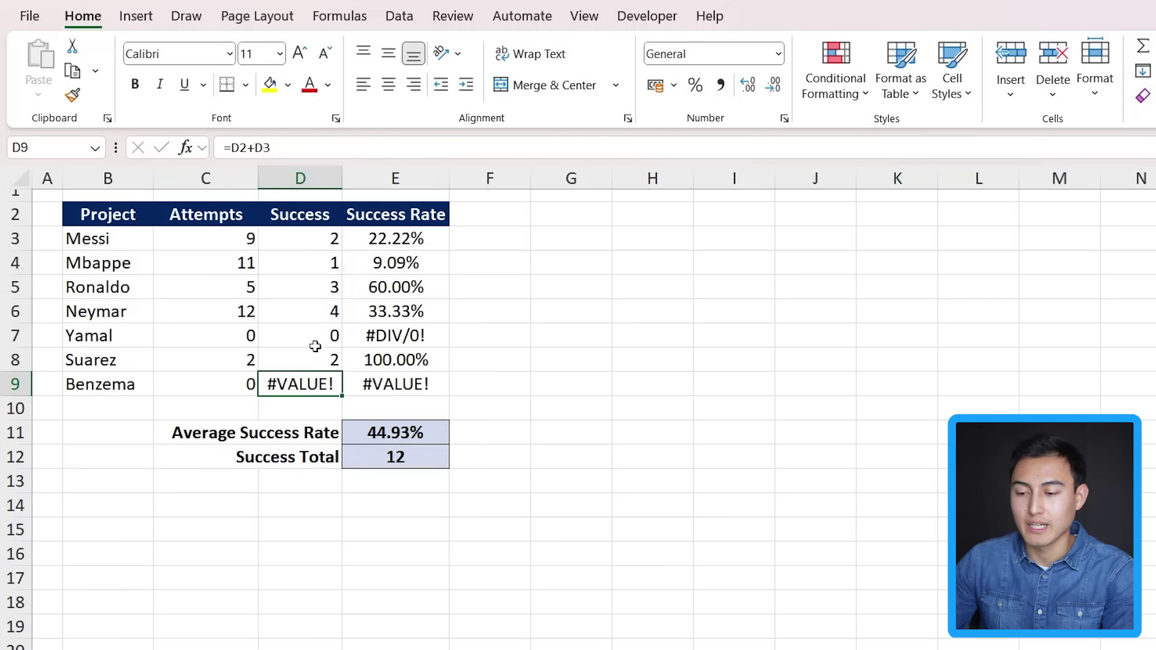
text(1)
key(Return)
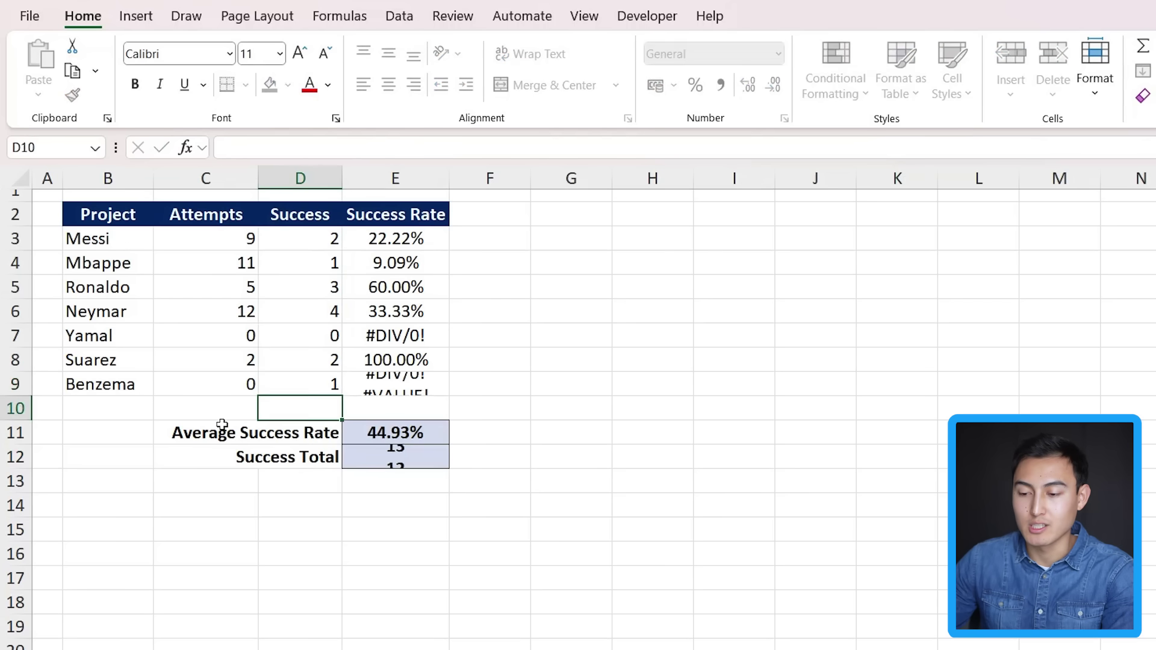
key(Up)
Enter 1% as the success rate for Benzema in E9 and Yamal in E7.
key(Right)
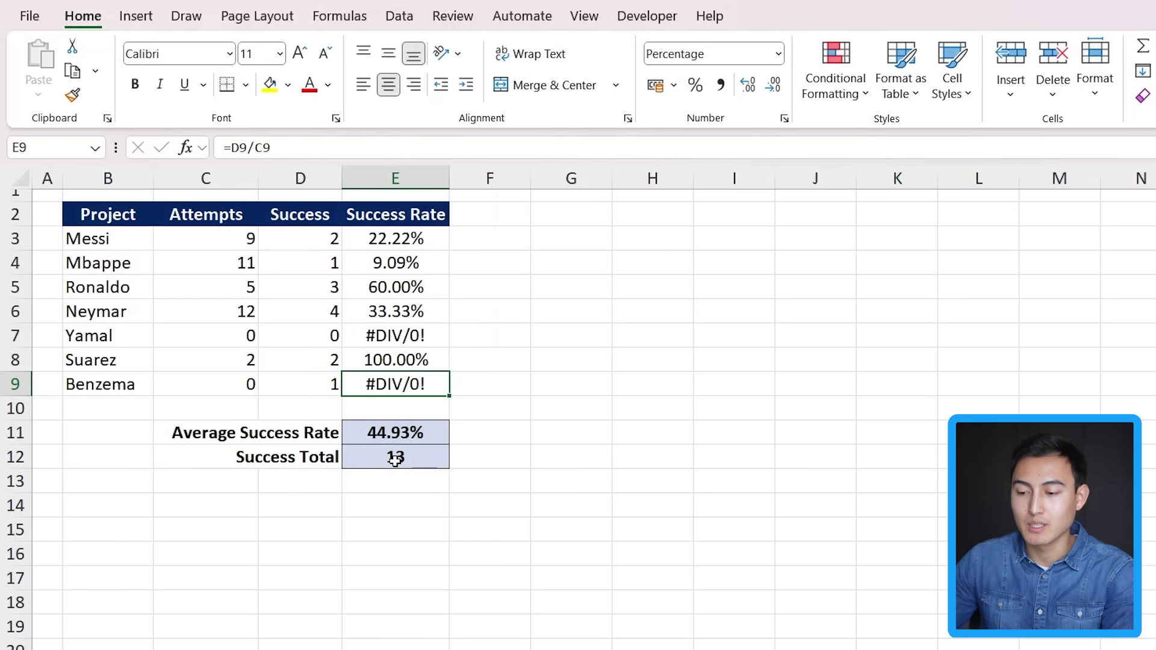
text(1)
key(Return)
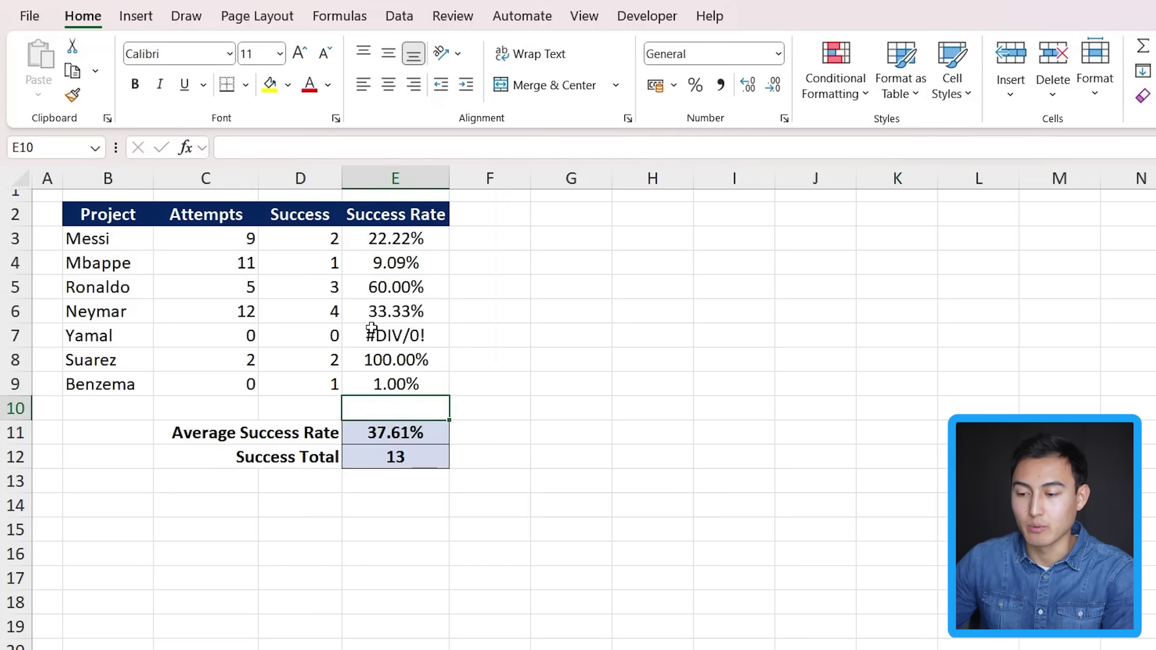
click(371, 329)
text(1)
key(Return)
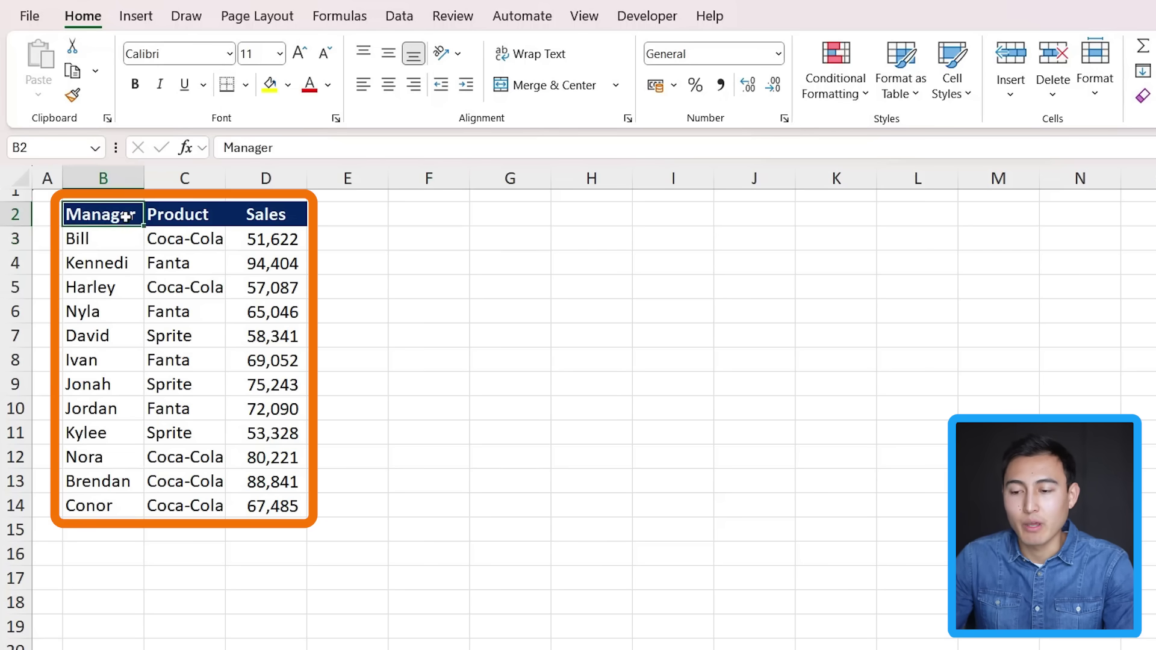
Insert a blank PivotTable on a new worksheet from the B2:D14 sales table.
drag(124, 214, 227, 401)
key(Right)
key(Down)
key(Down)
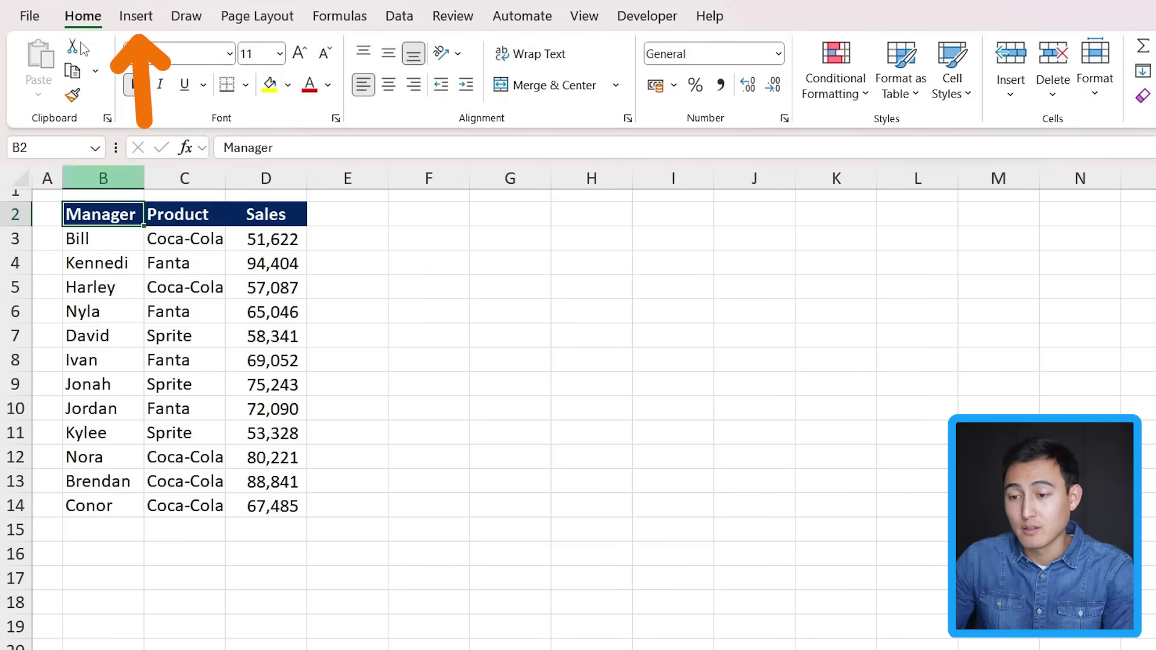
click(136, 18)
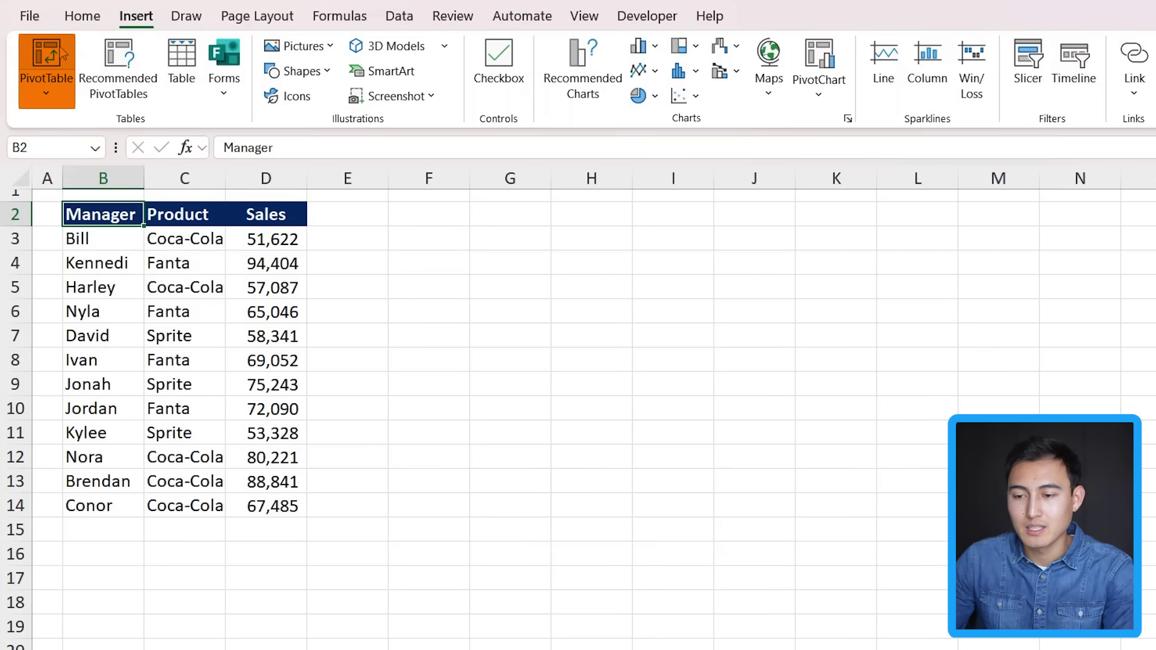
click(64, 54)
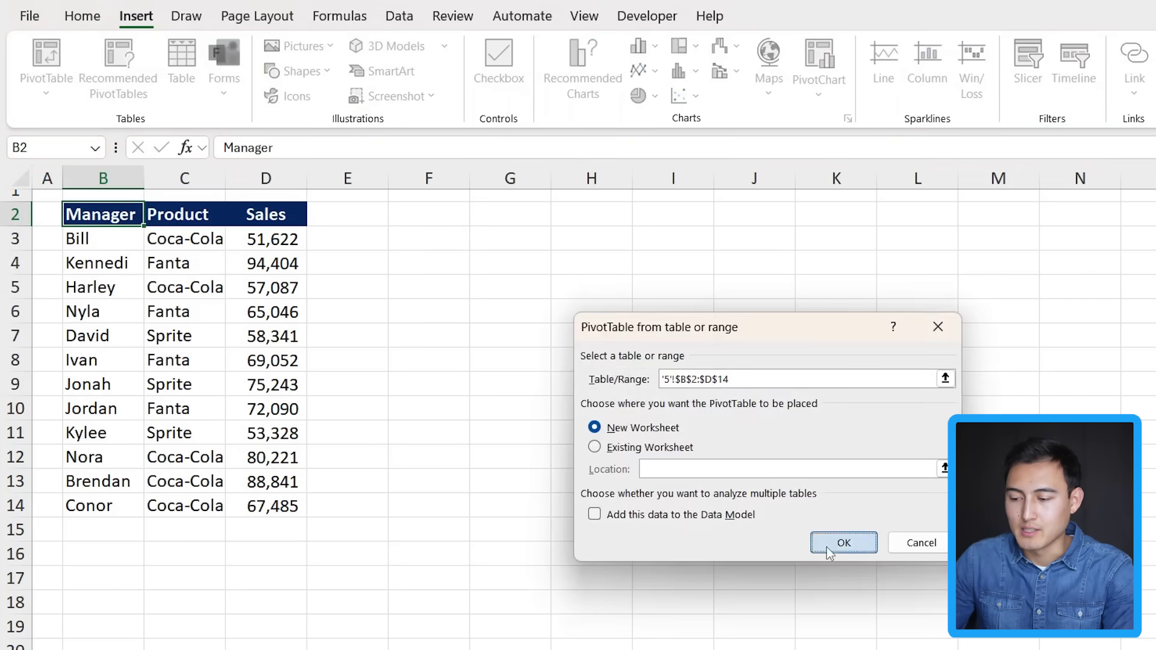
click(828, 551)
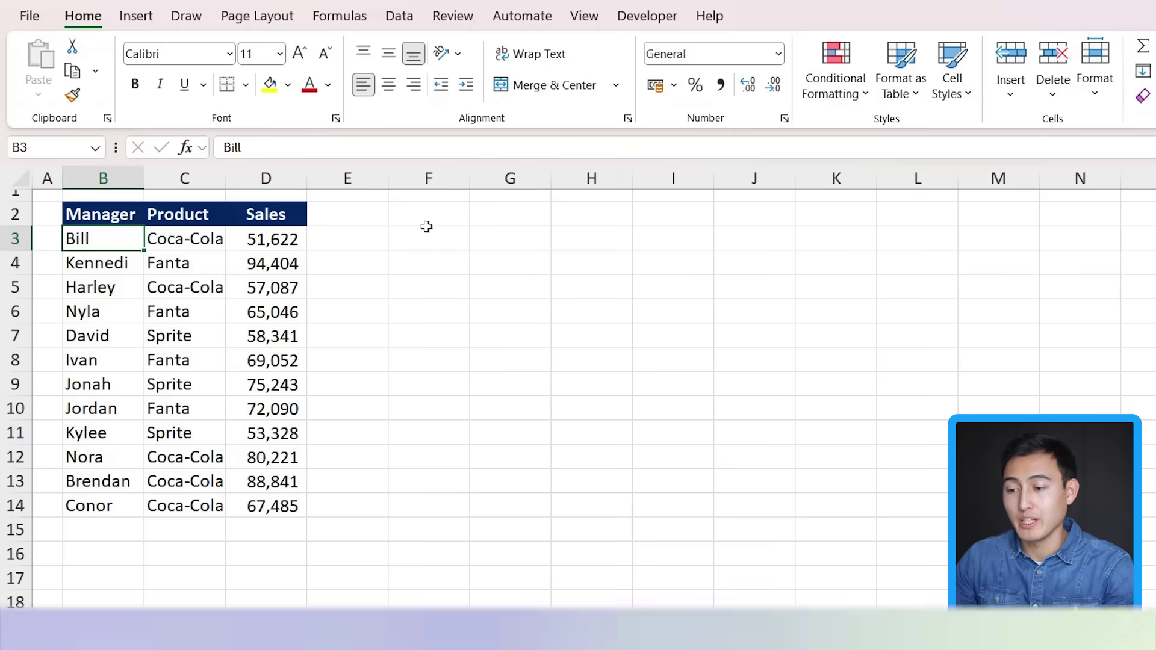
Enter =GROUPBY(C2:C14, D2:D14, SUM) in F3 to total sales per product.
click(414, 245)
text(=group)
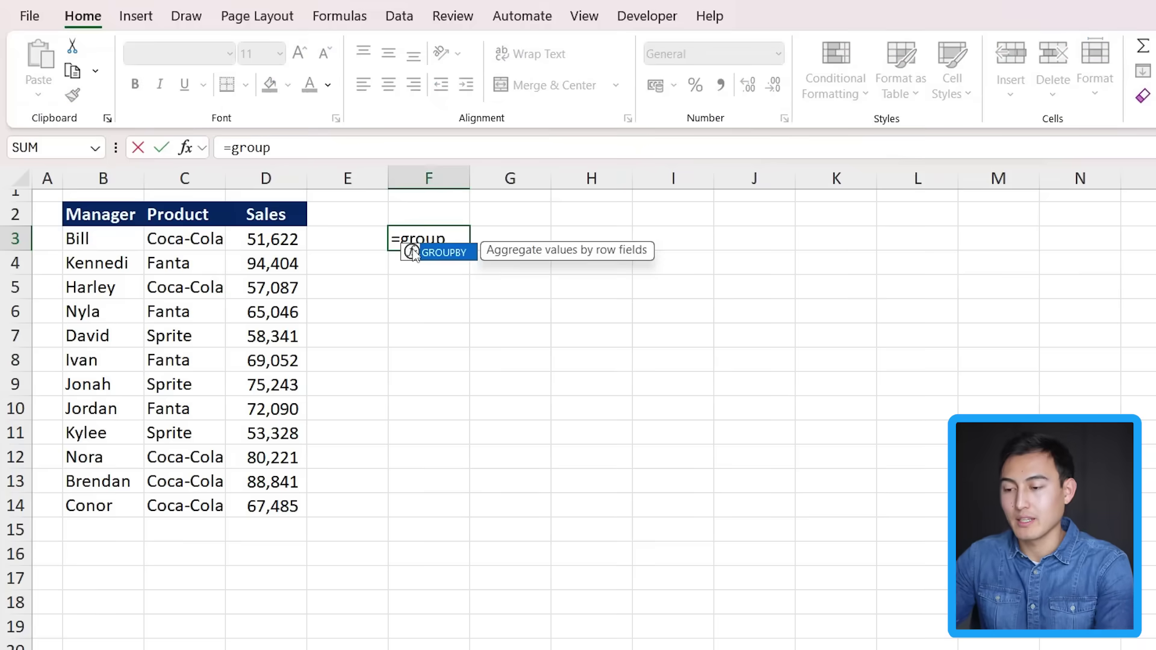
key(Tab)
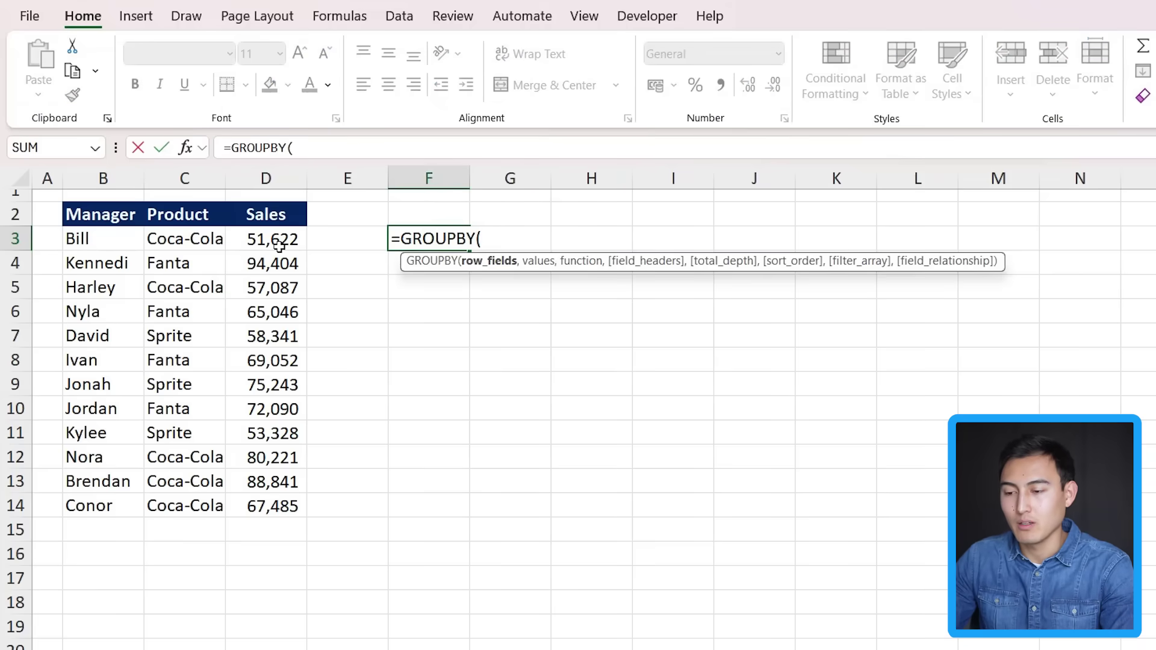
drag(180, 222, 185, 500)
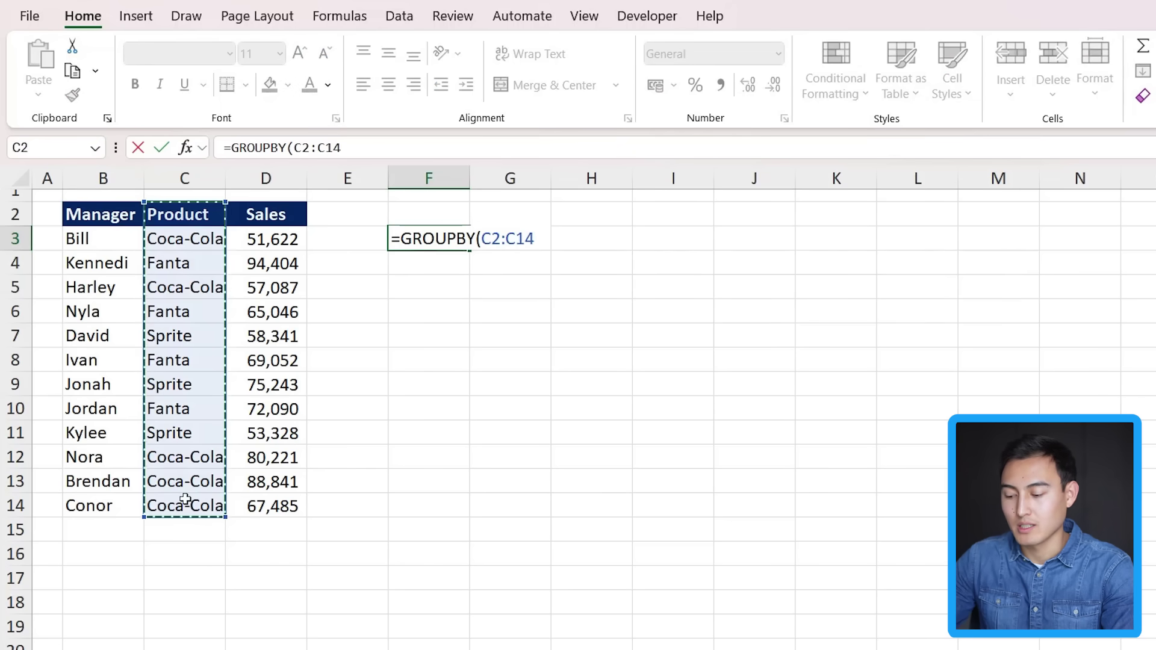
text(,)
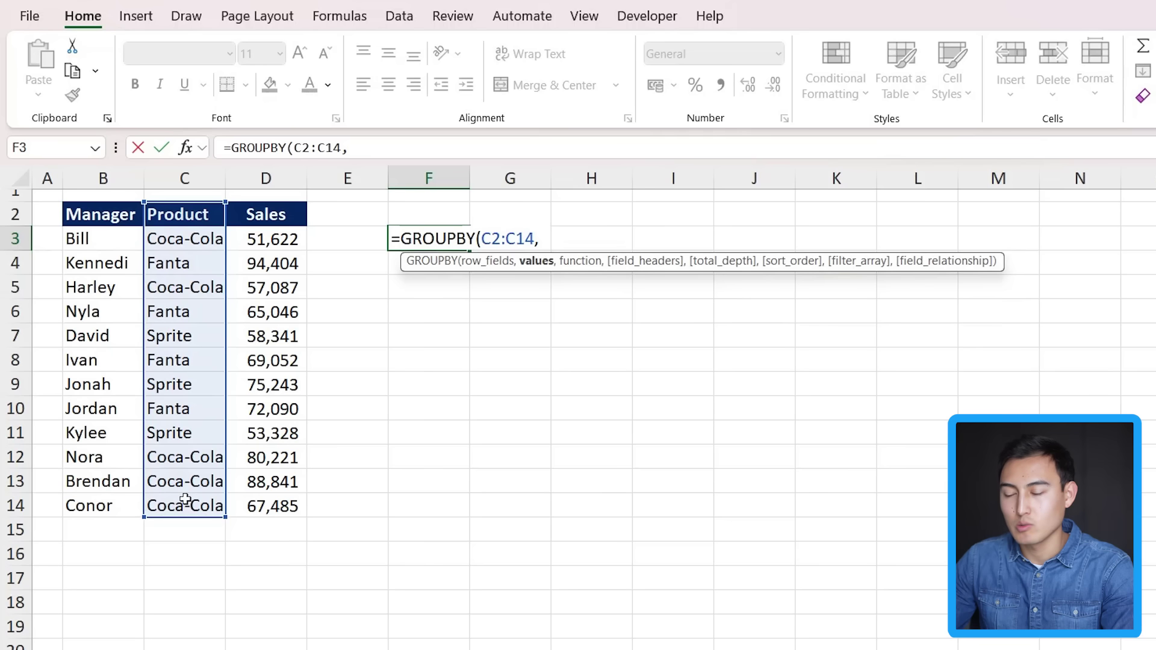
drag(272, 215, 272, 502)
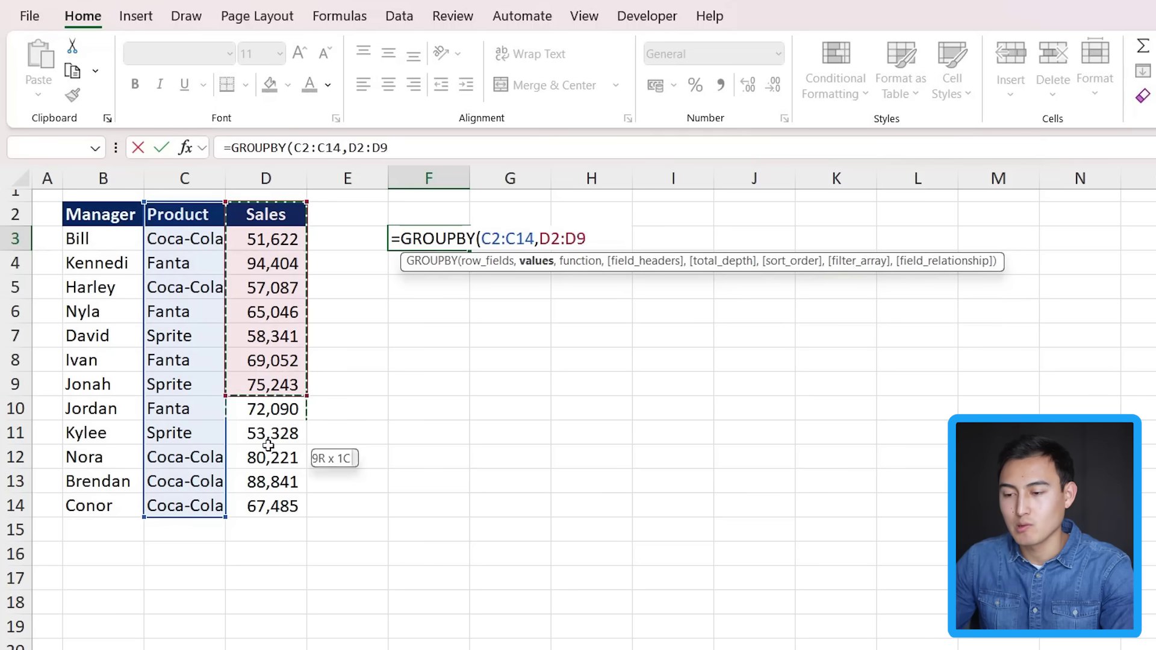
text(,)
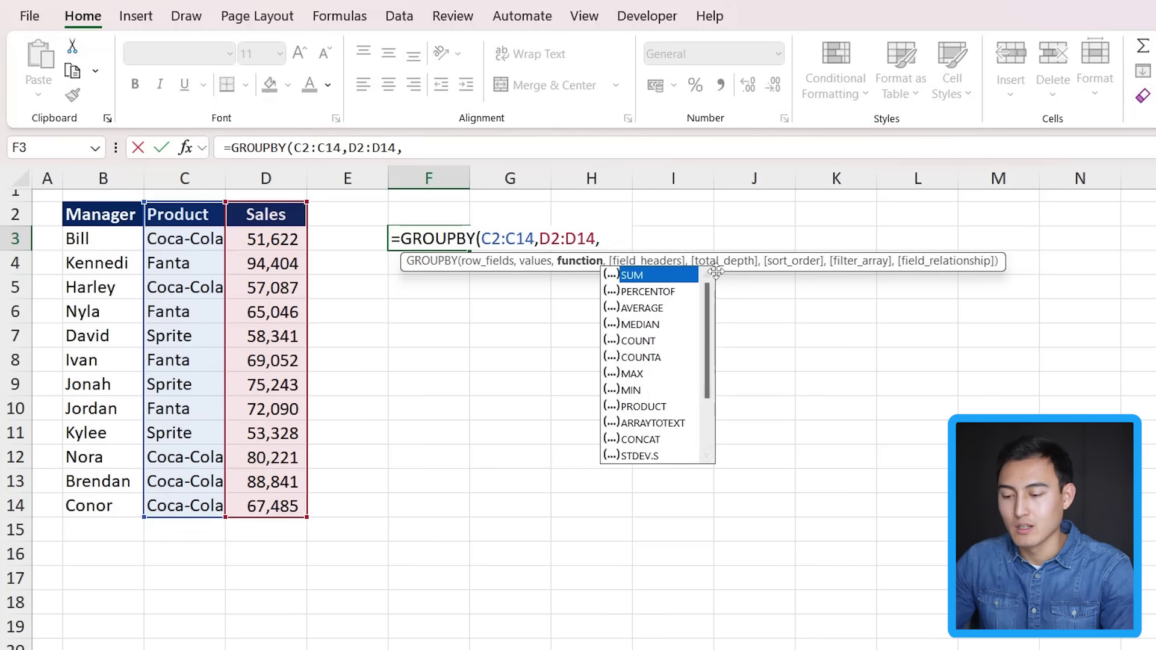
key(Tab)
text())
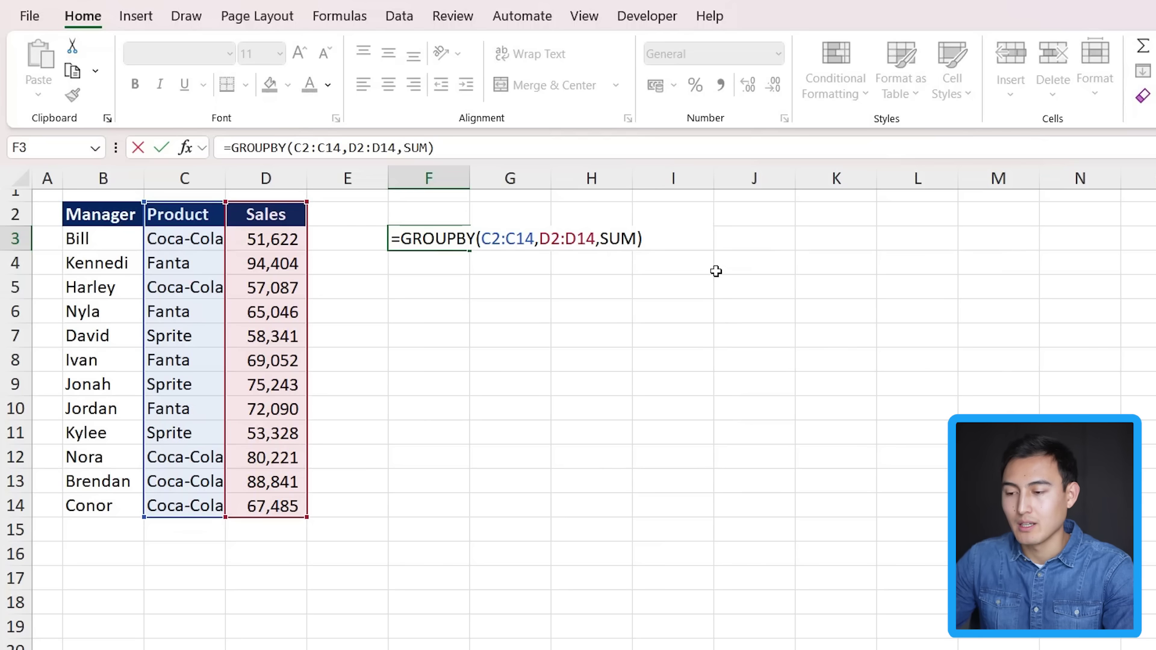
key(Return)
key(Up)
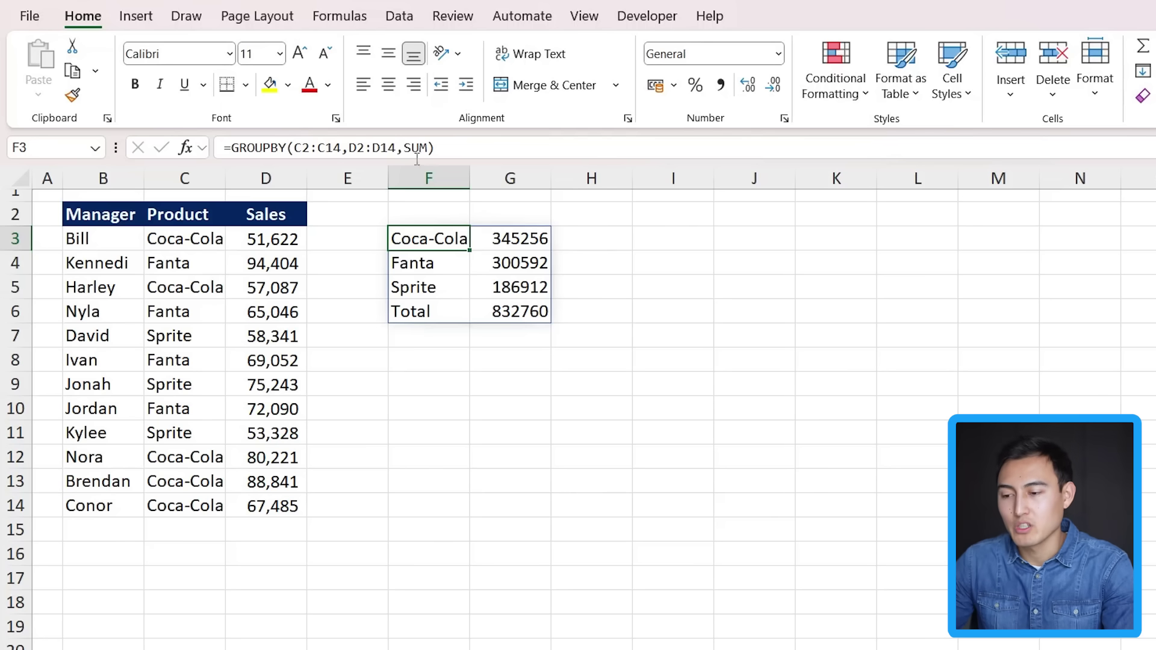
Change the GROUPBY aggregation in F3 from SUM to AVERAGE.
click(417, 146)
double_click(416, 147)
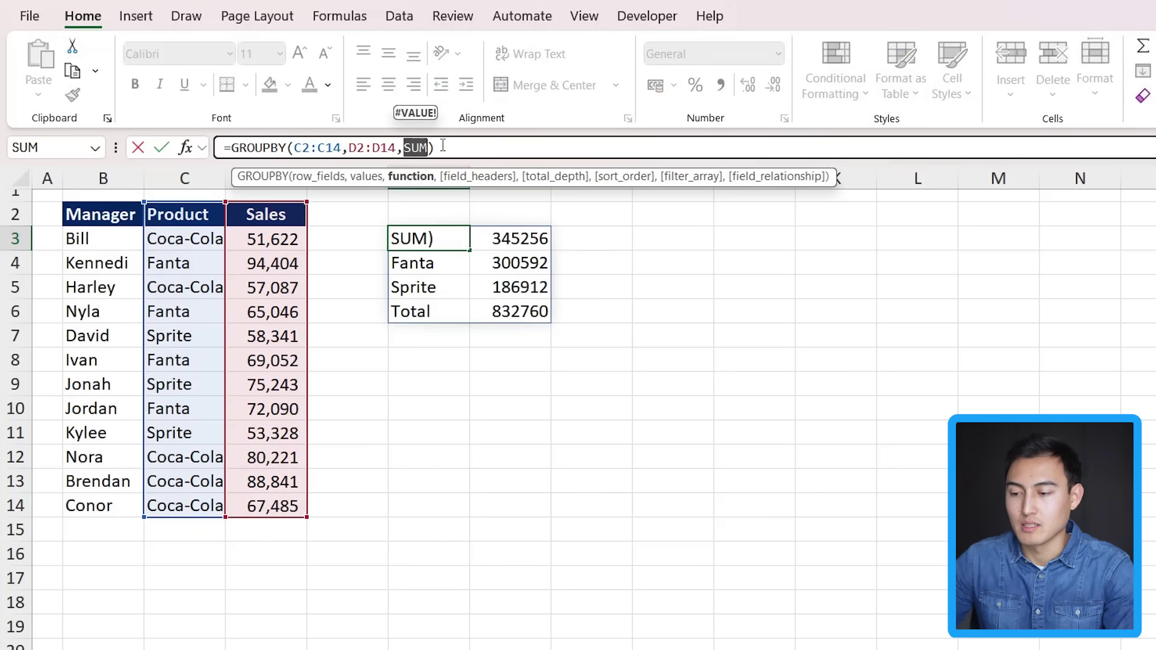
key(BackSpace)
key(Down)
key(Down)
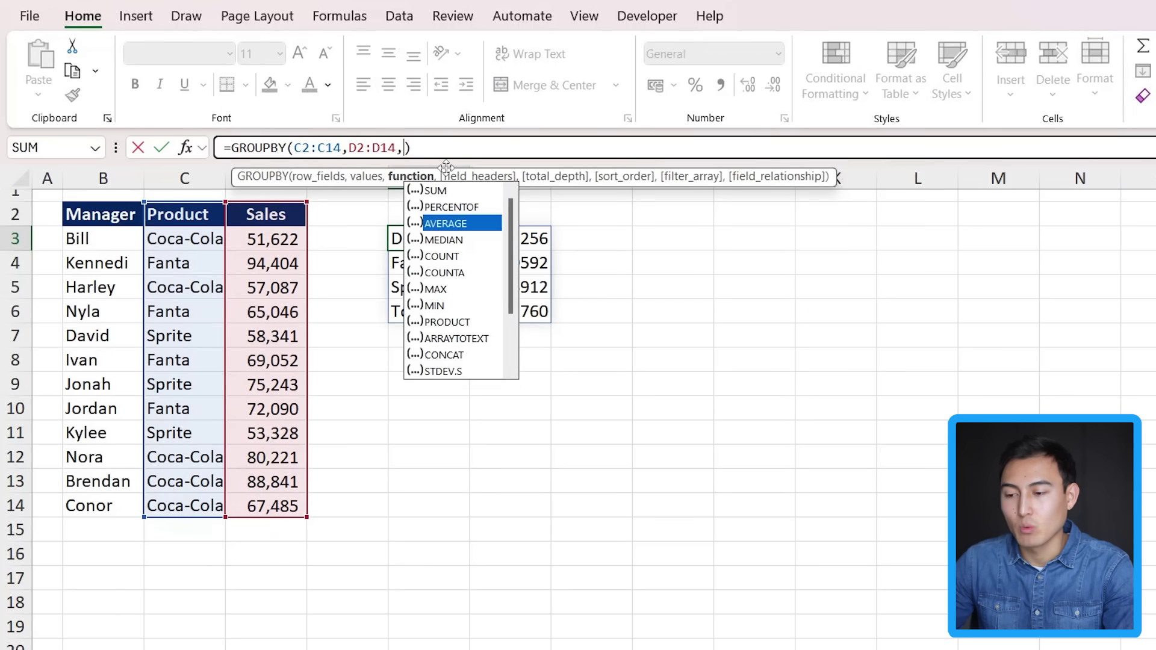
key(Tab)
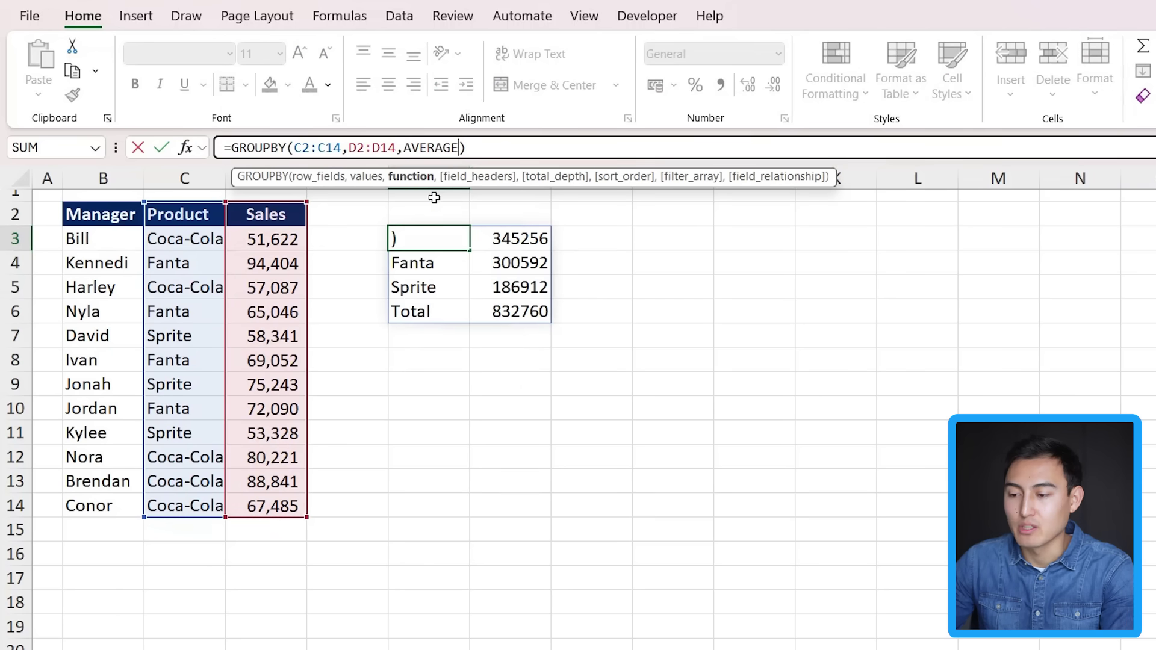
key(Return)
key(Up)
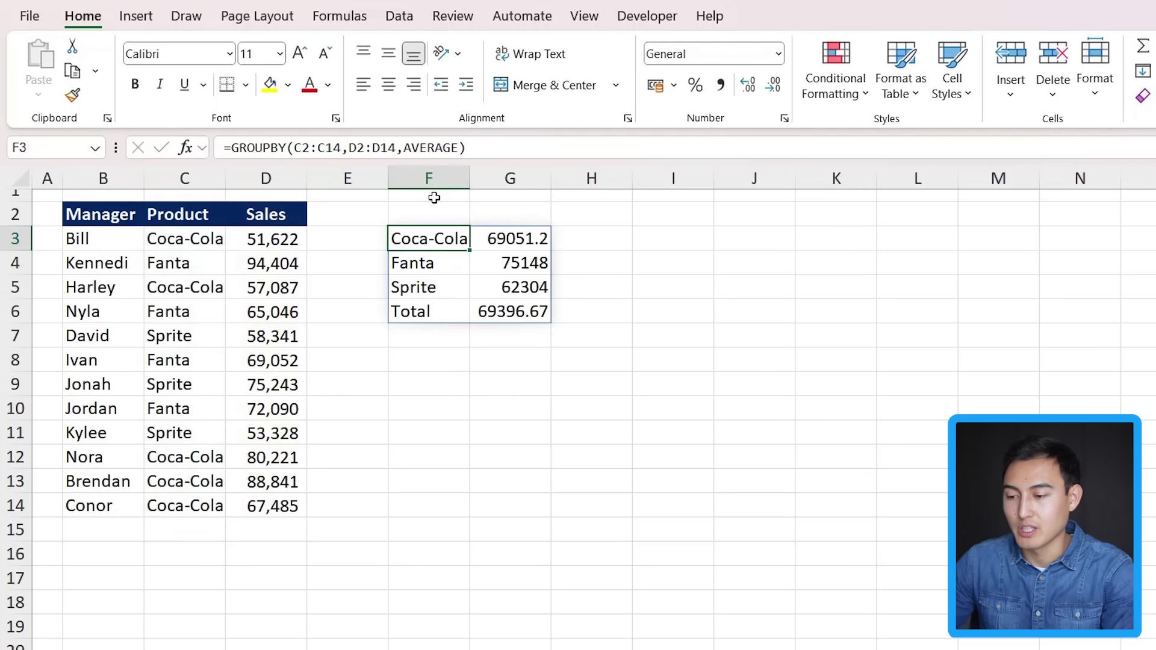
key(Right)
key(Down)
key(Down)
key(Down)
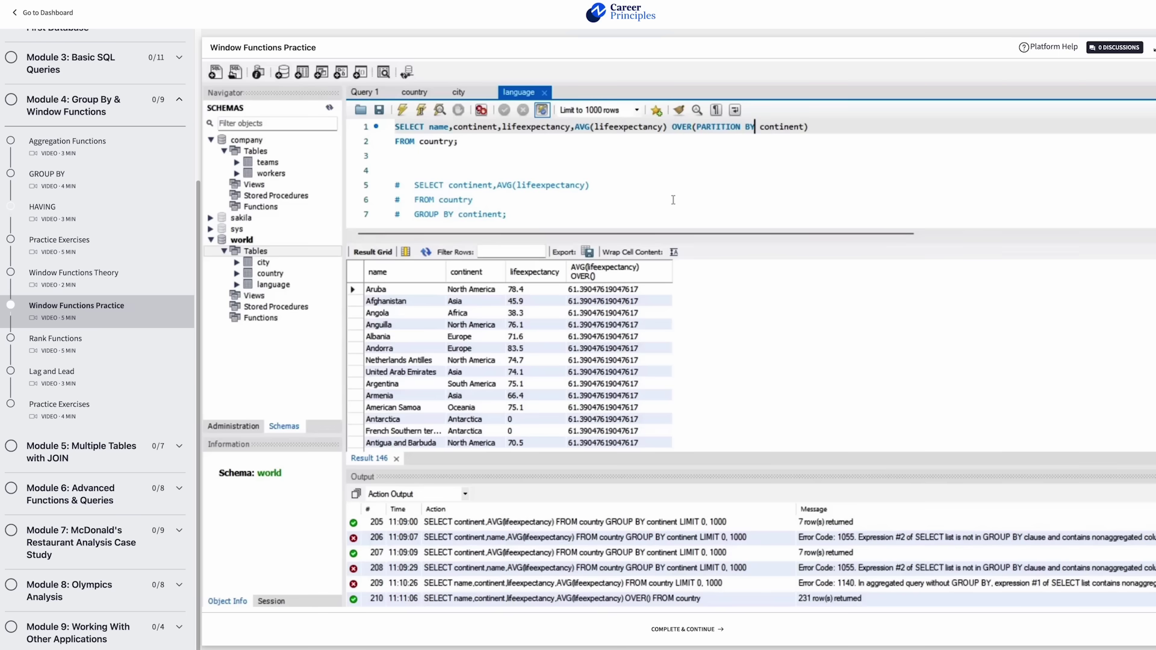
Run the average-by-continent window query and the duplicate invoice query in the SQL lesson.
key(ctrl+Return)
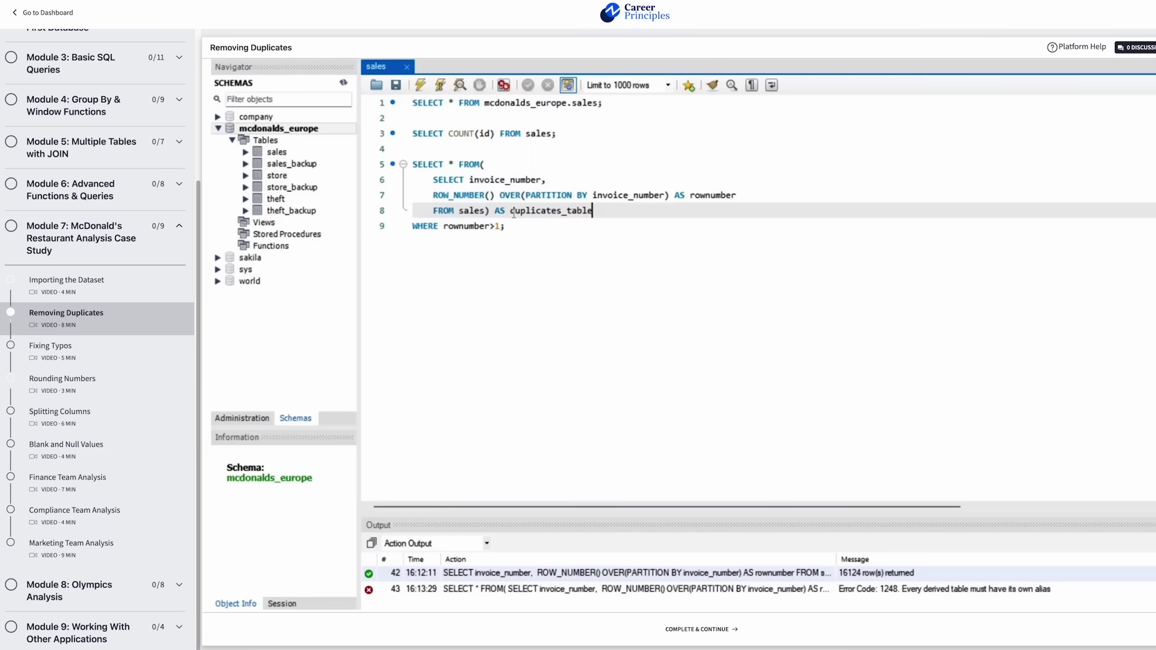
click(440, 85)
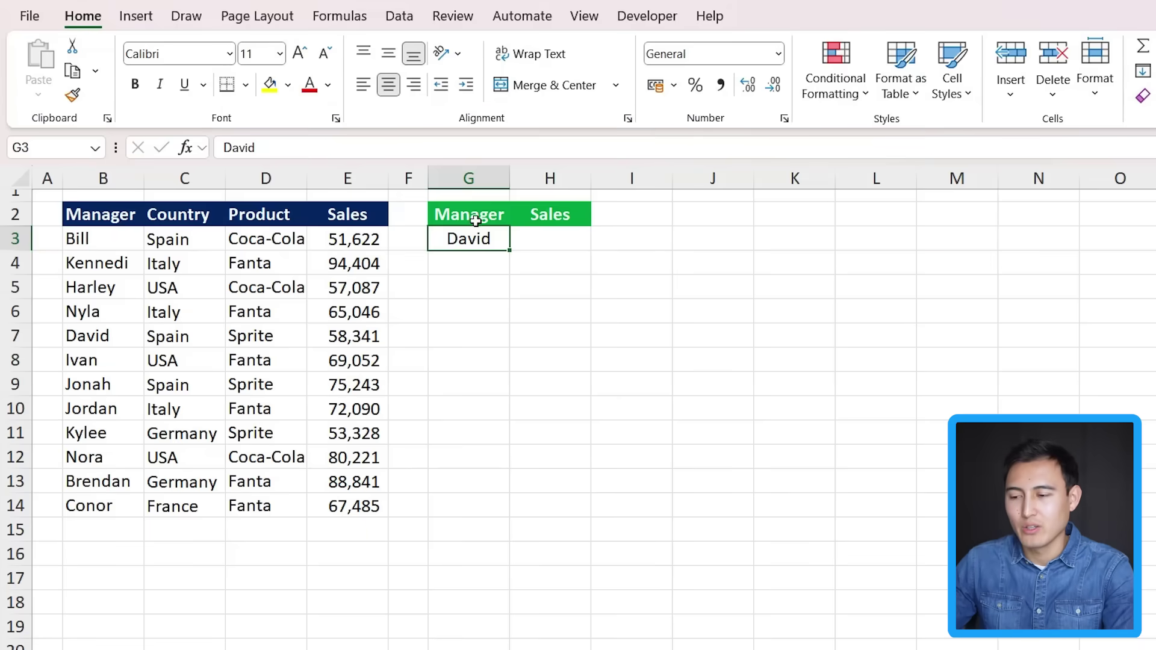
Enter =DGET(B2:E14,H2,G2:G3) in H3 to return David's sales of 58,341.
drag(476, 219, 478, 237)
click(551, 238)
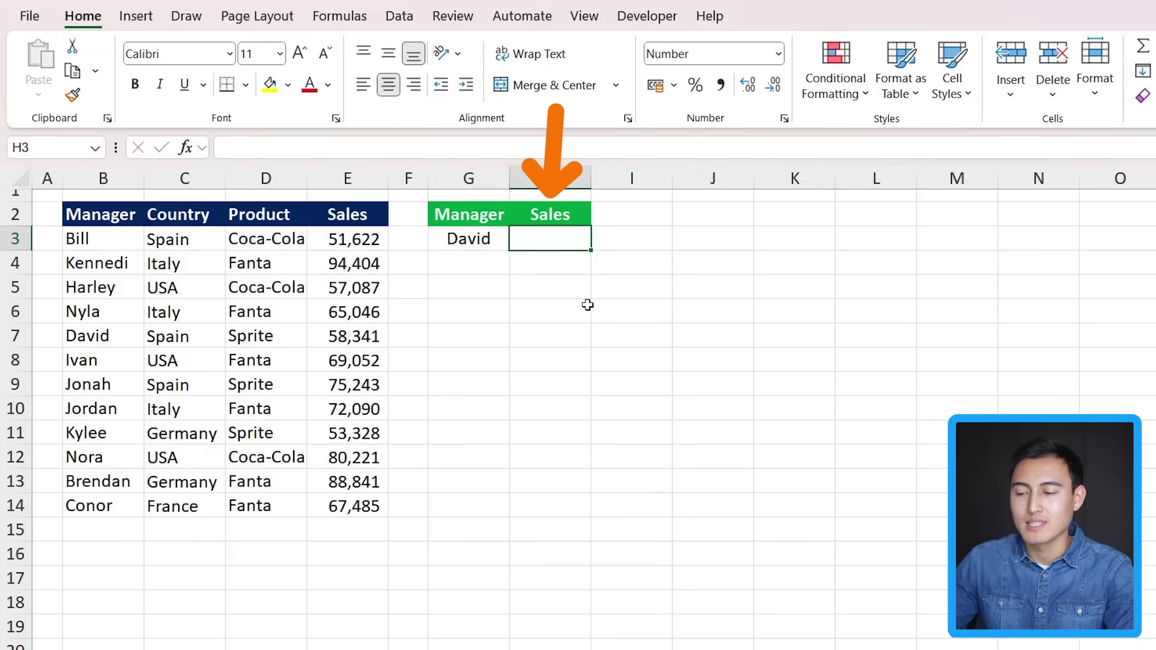
text(=)
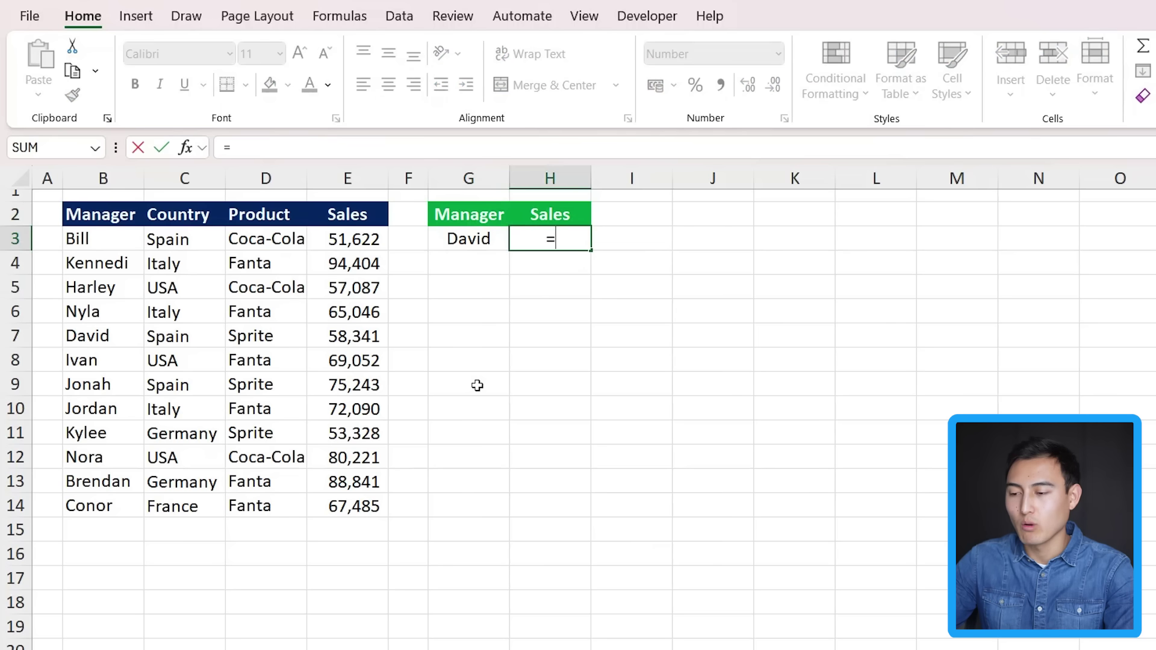
text(dget)
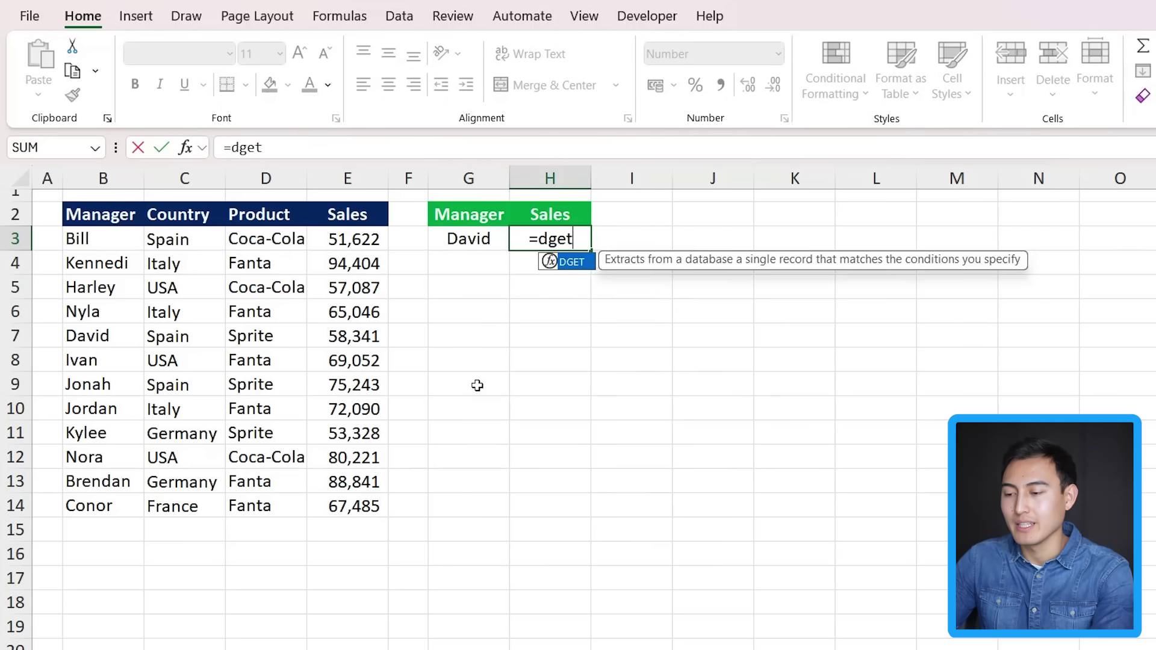
key(Tab)
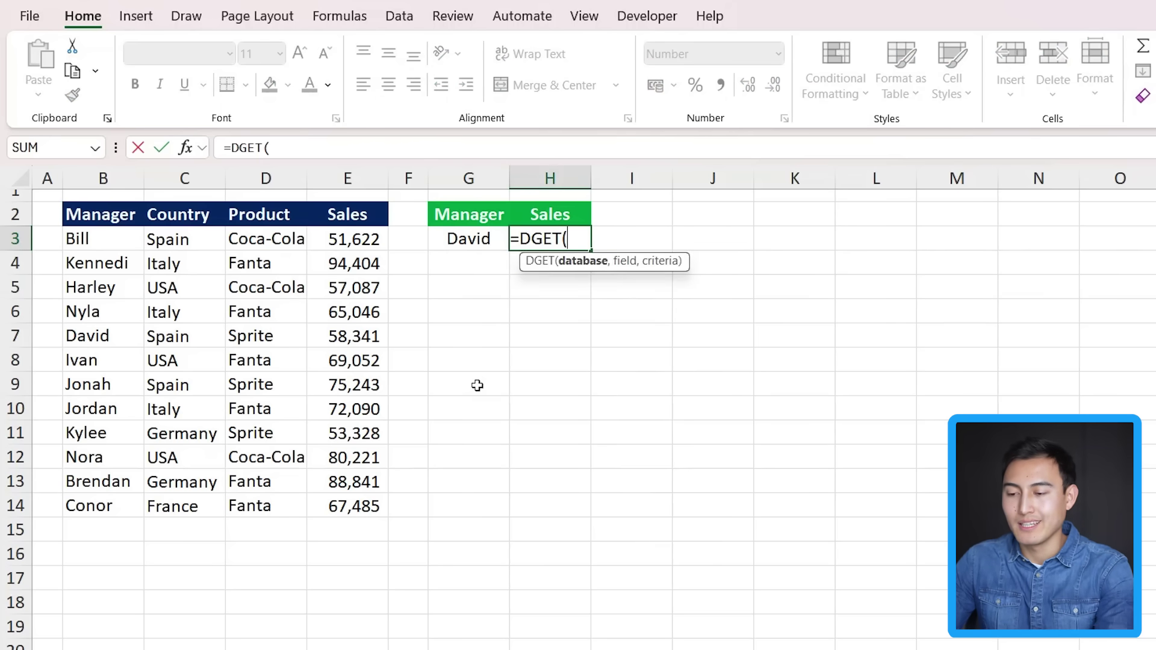
click(96, 218)
drag(97, 218, 327, 503)
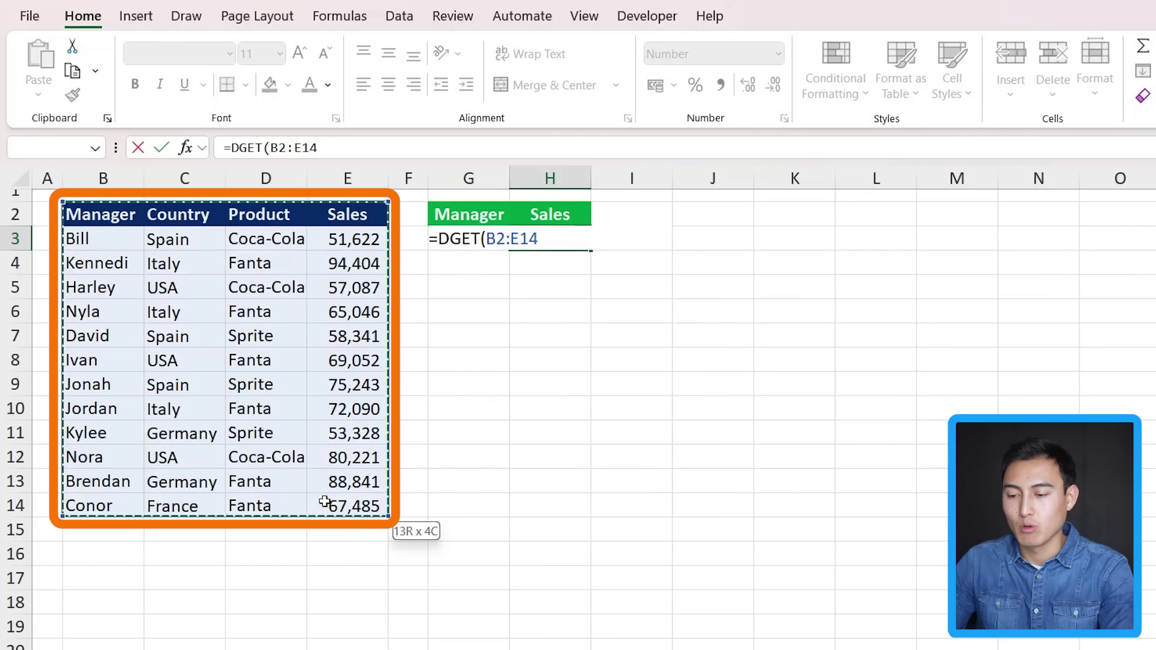
text(,)
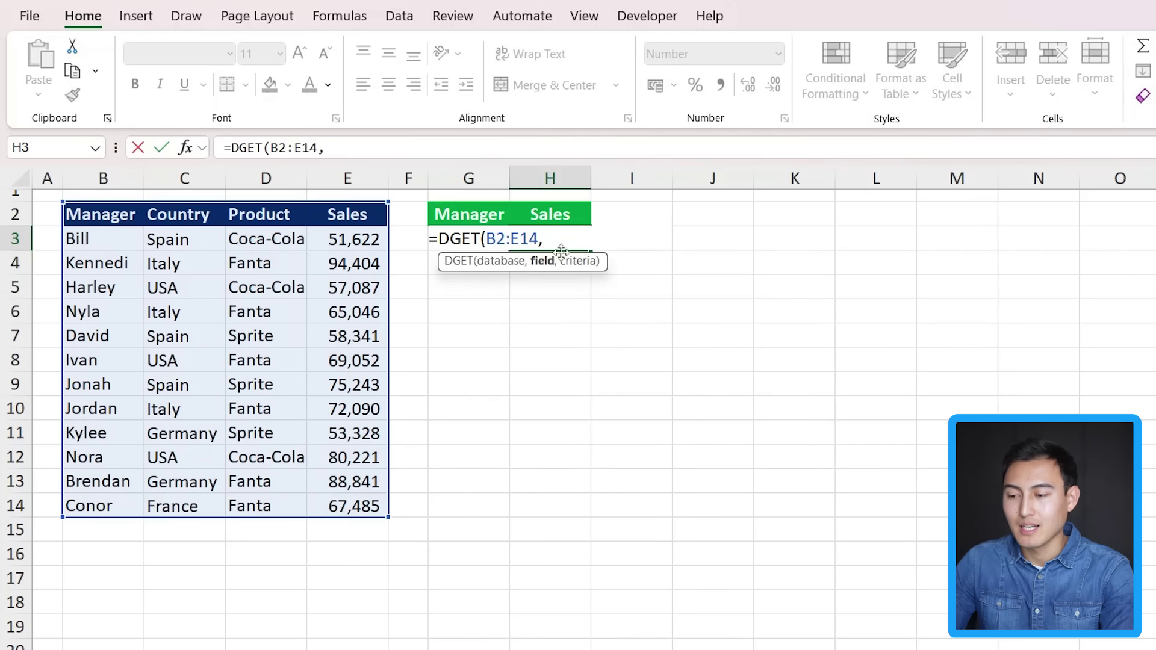
click(568, 211)
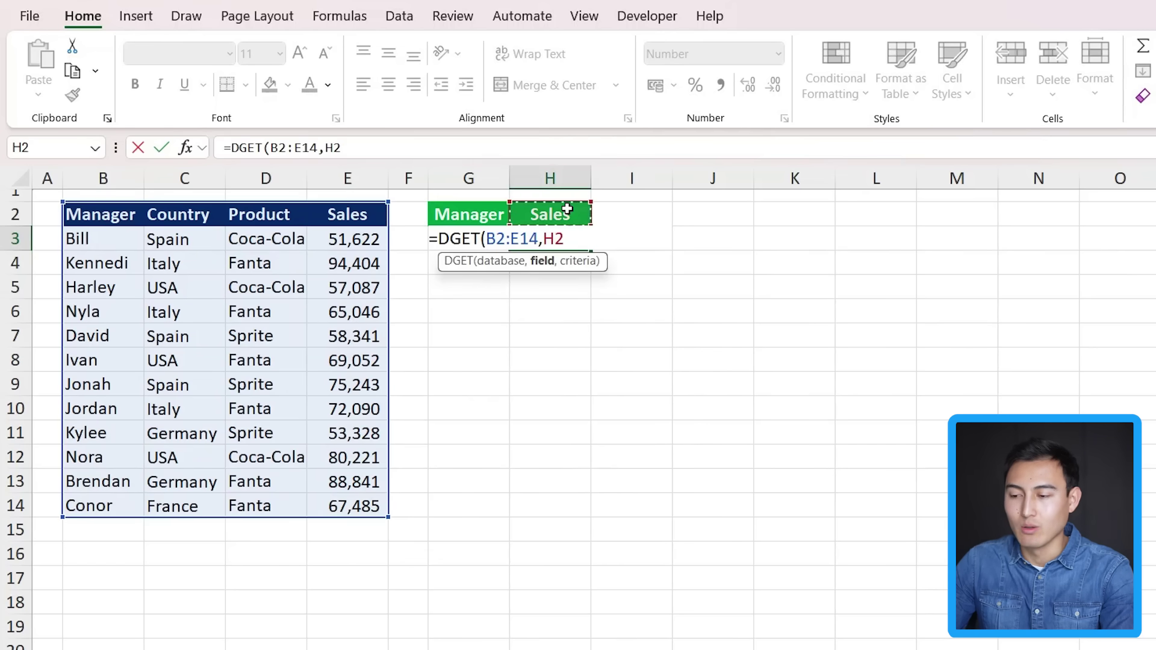
text(,)
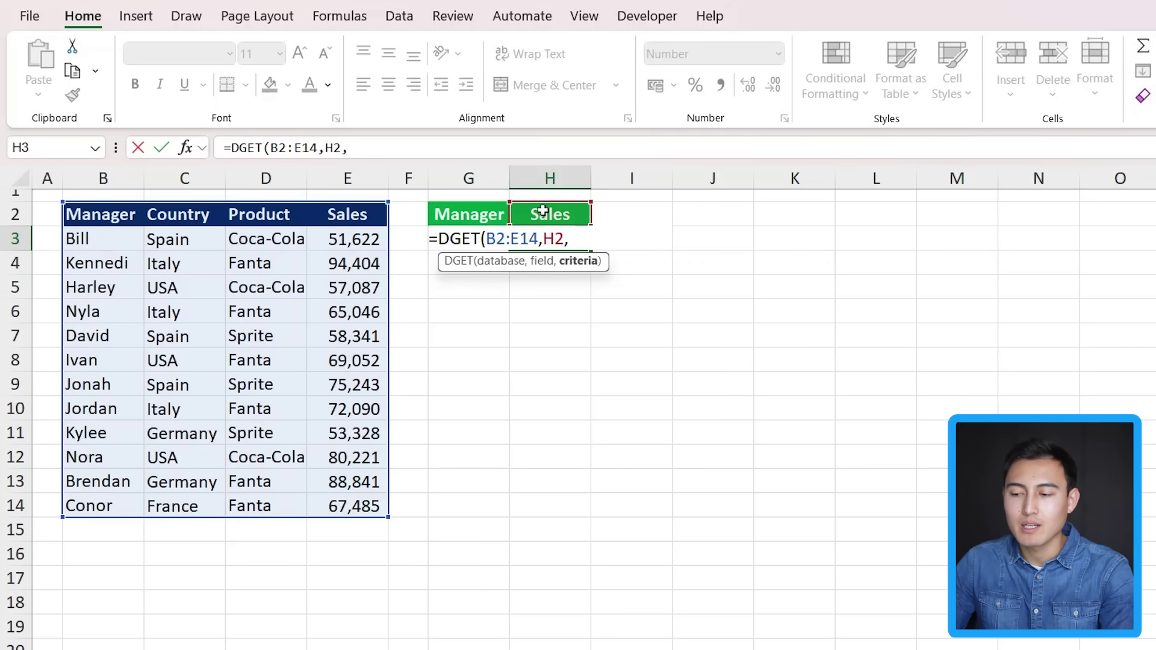
click(473, 215)
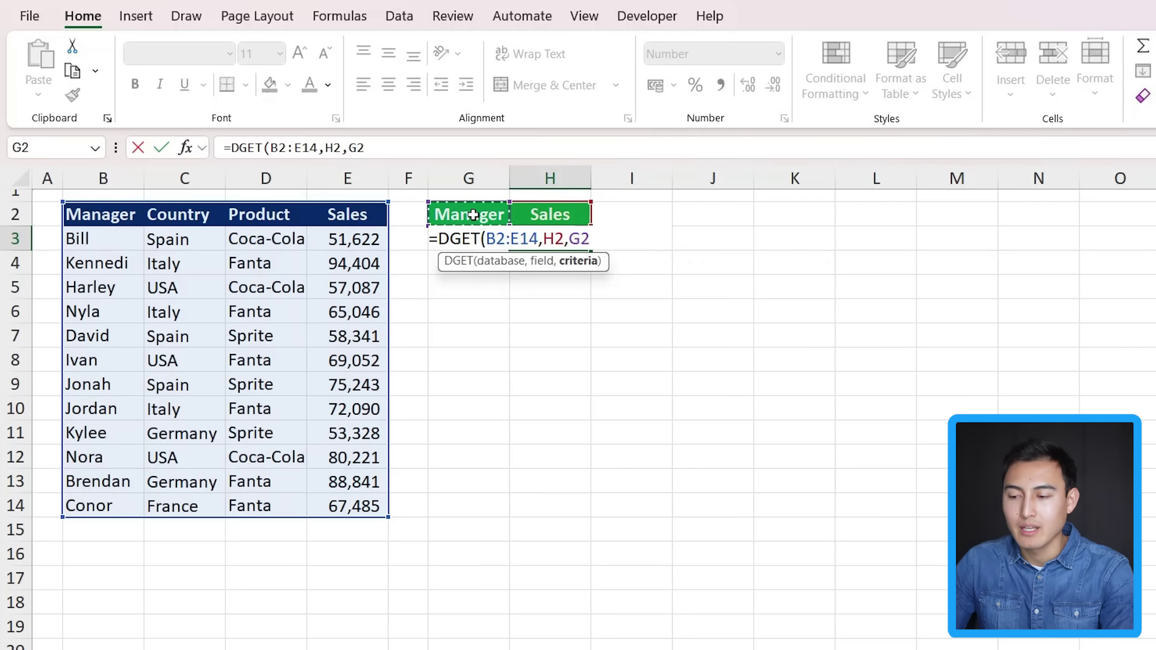
drag(474, 215, 462, 242)
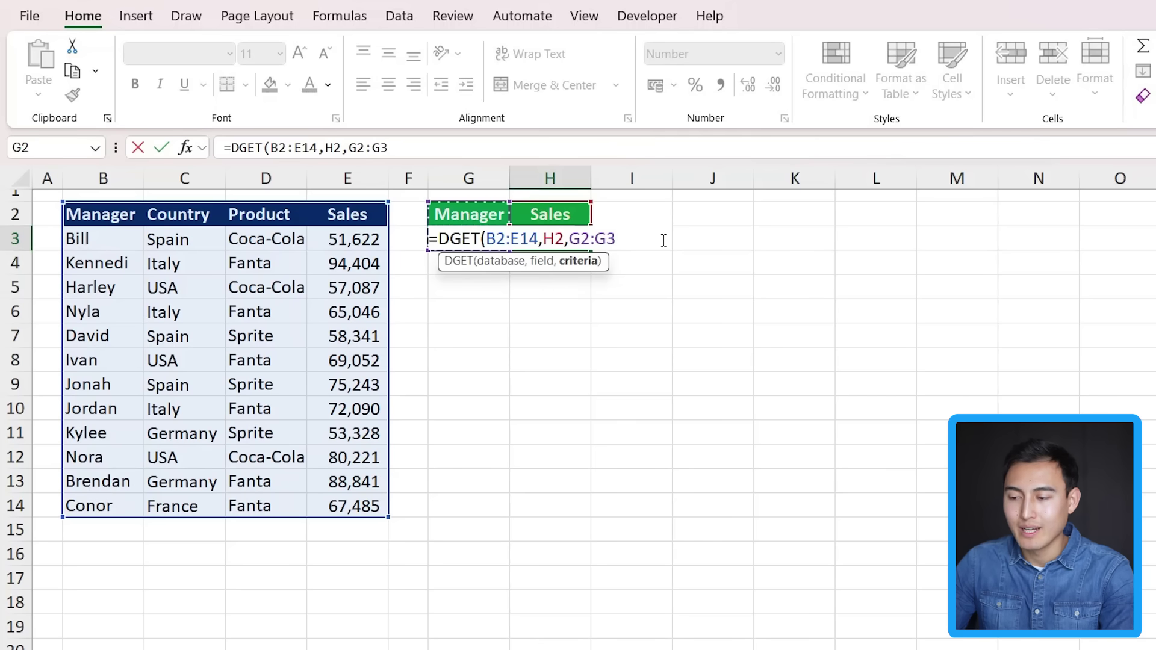
text())
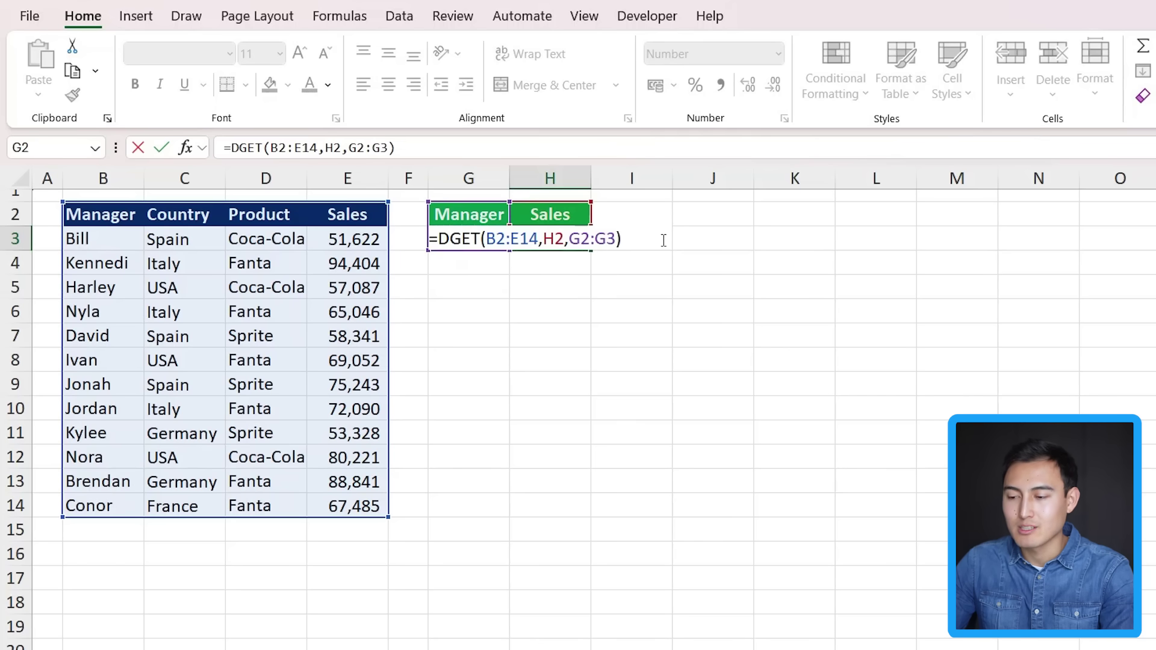
key(Return)
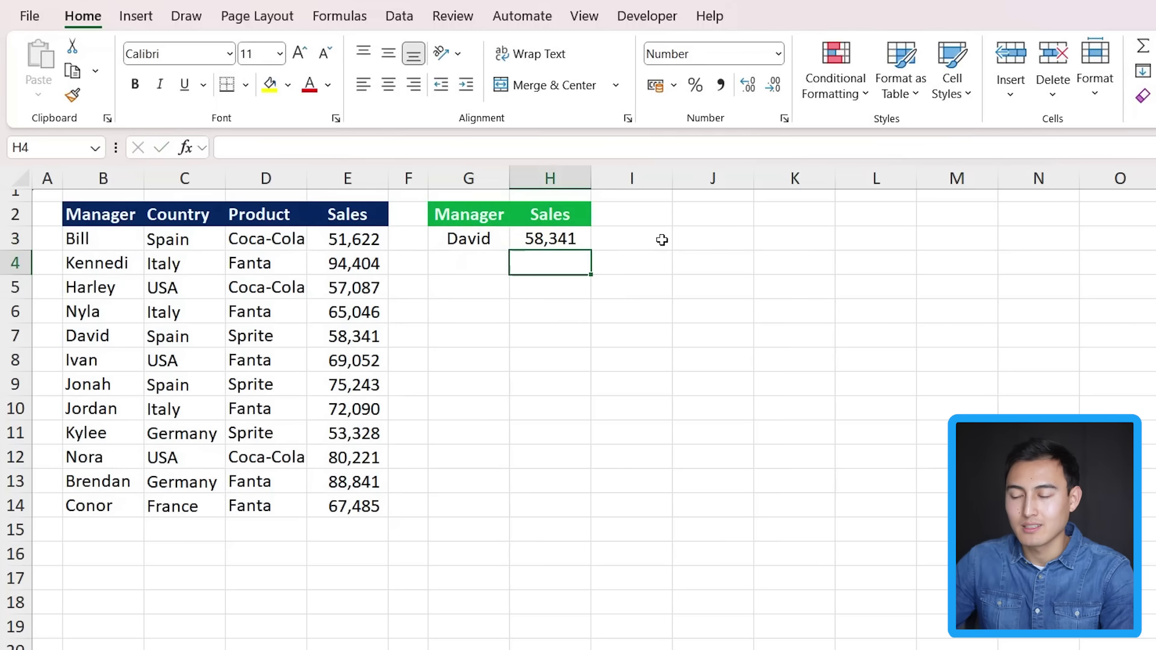
Replace the manager criterion David with Bill in G3.
click(530, 237)
click(448, 252)
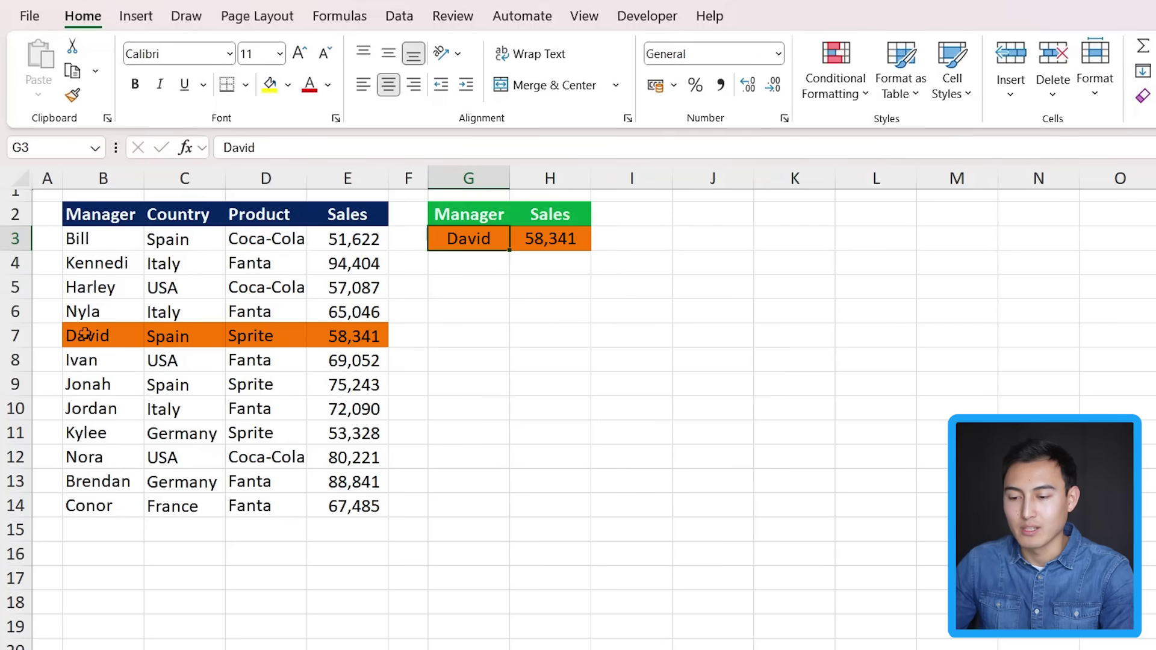
drag(84, 334, 361, 335)
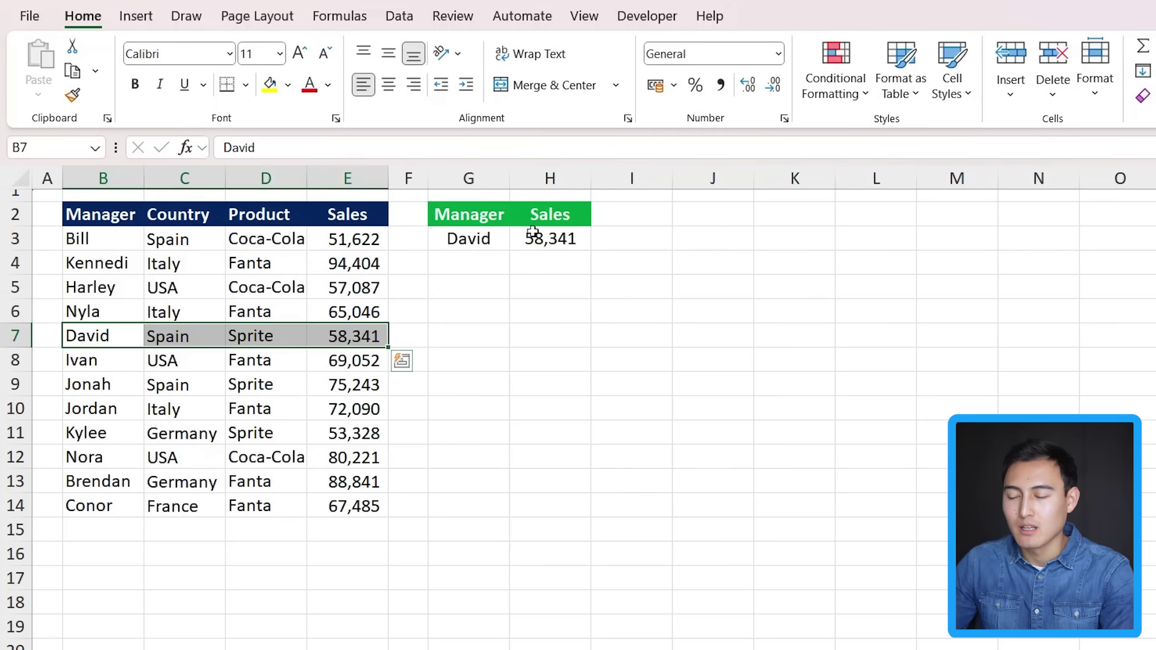
click(489, 239)
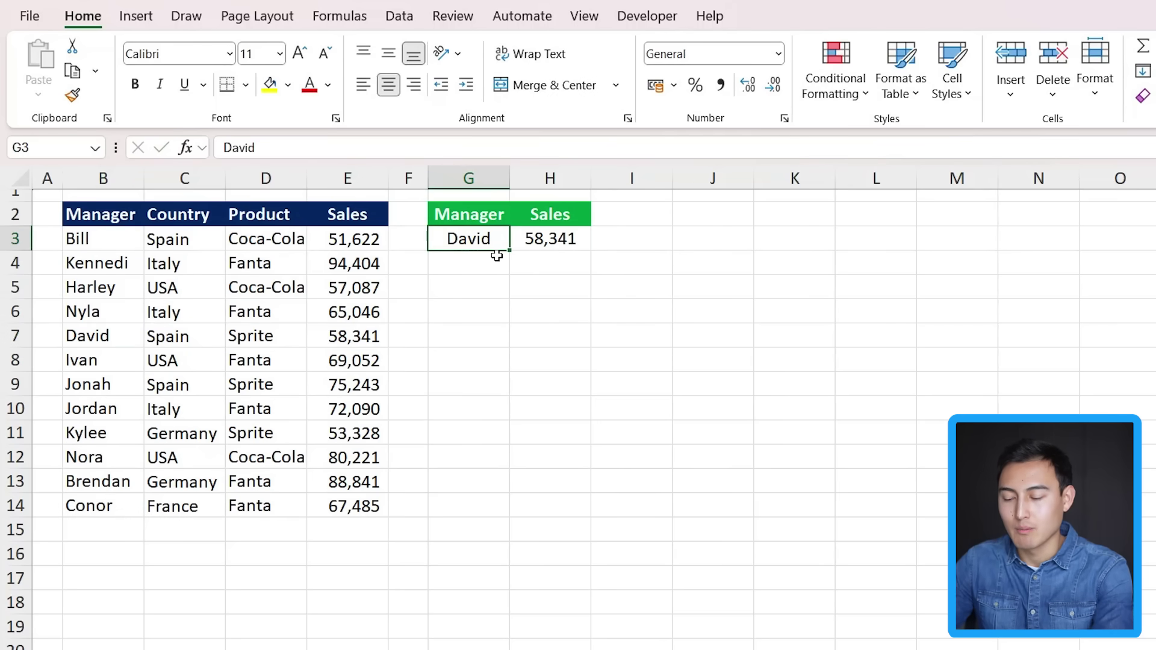
text(Bill)
key(Return)
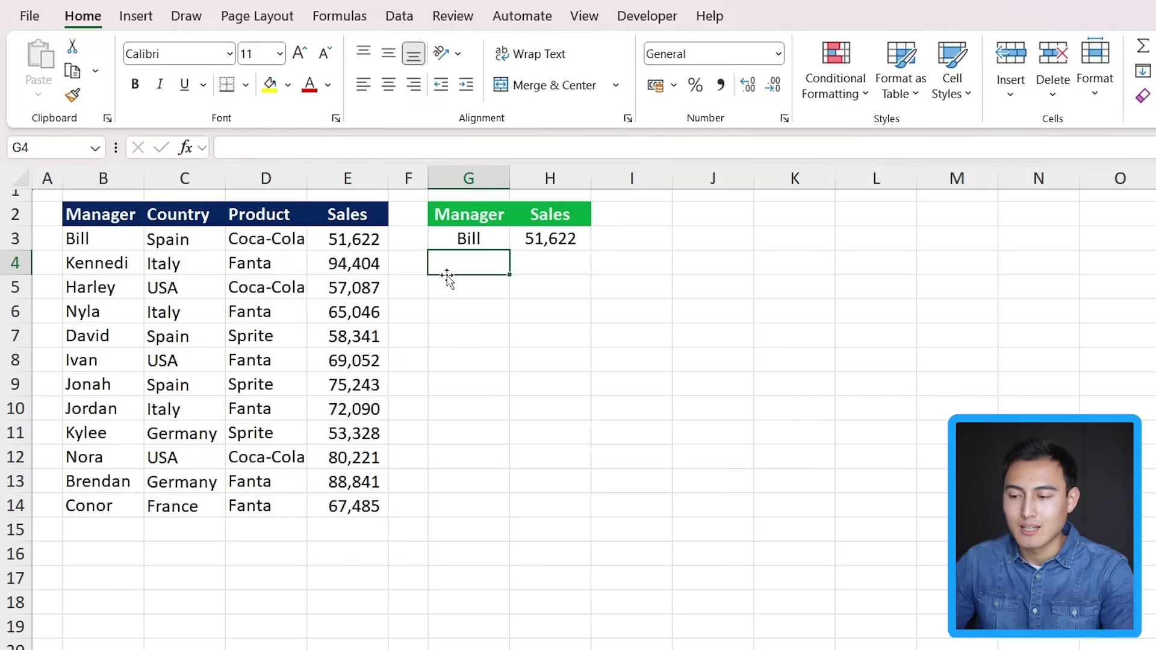
Change the H2 field header from Sales to Country.
key(Up)
key(Right)
key(Up)
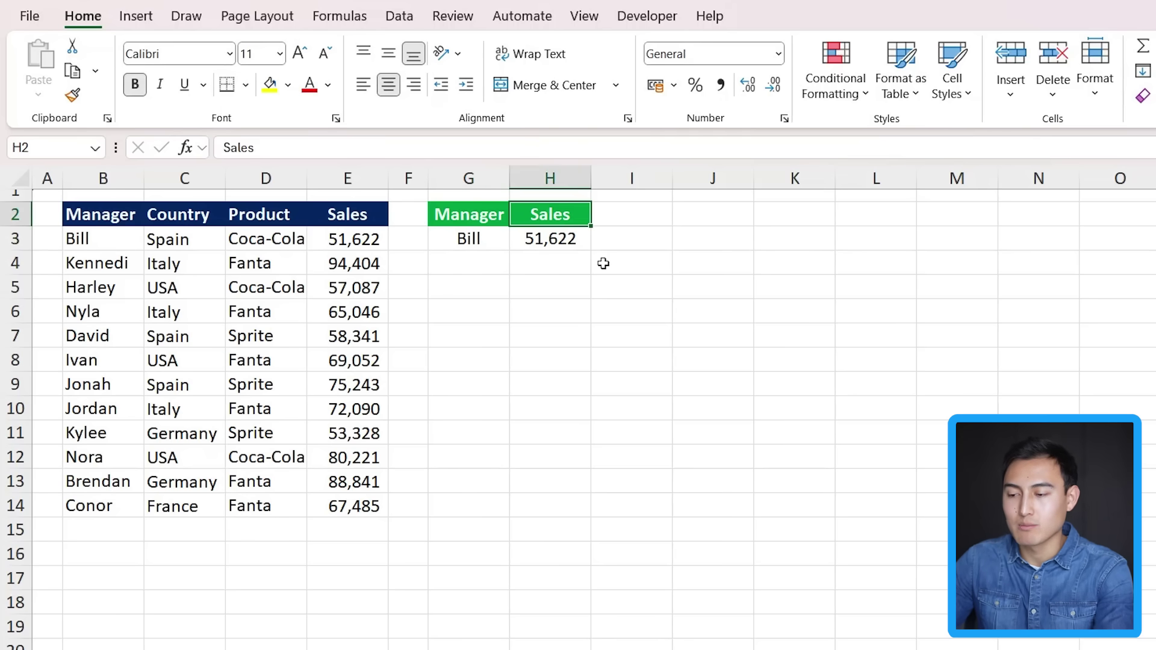
text(Country)
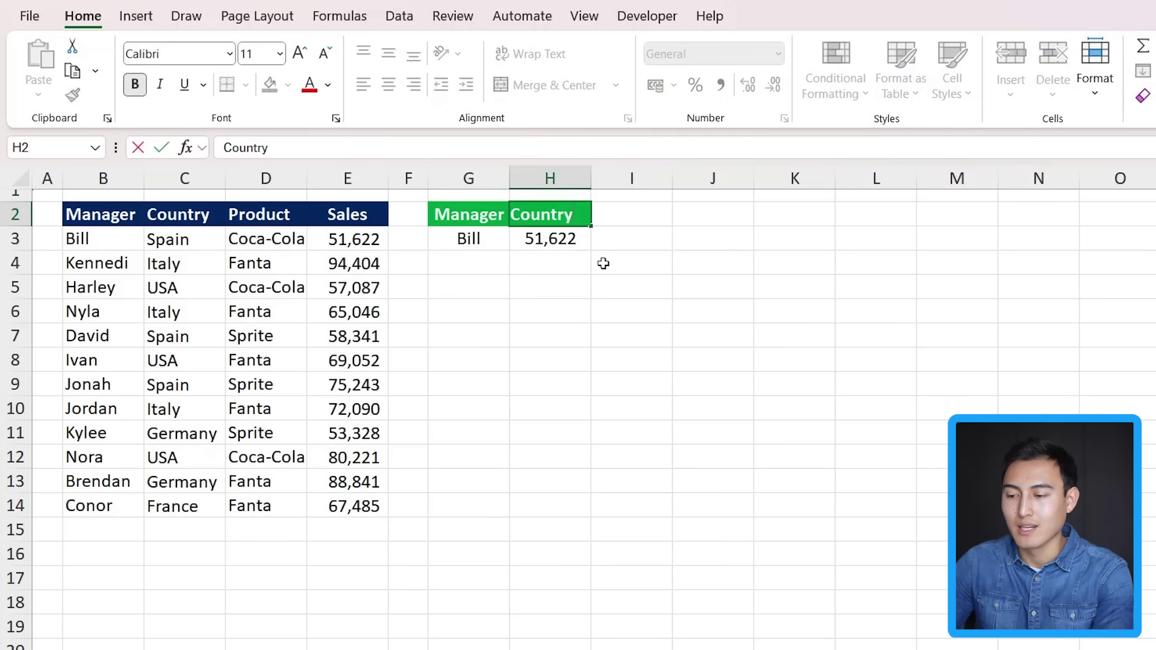
key(Return)
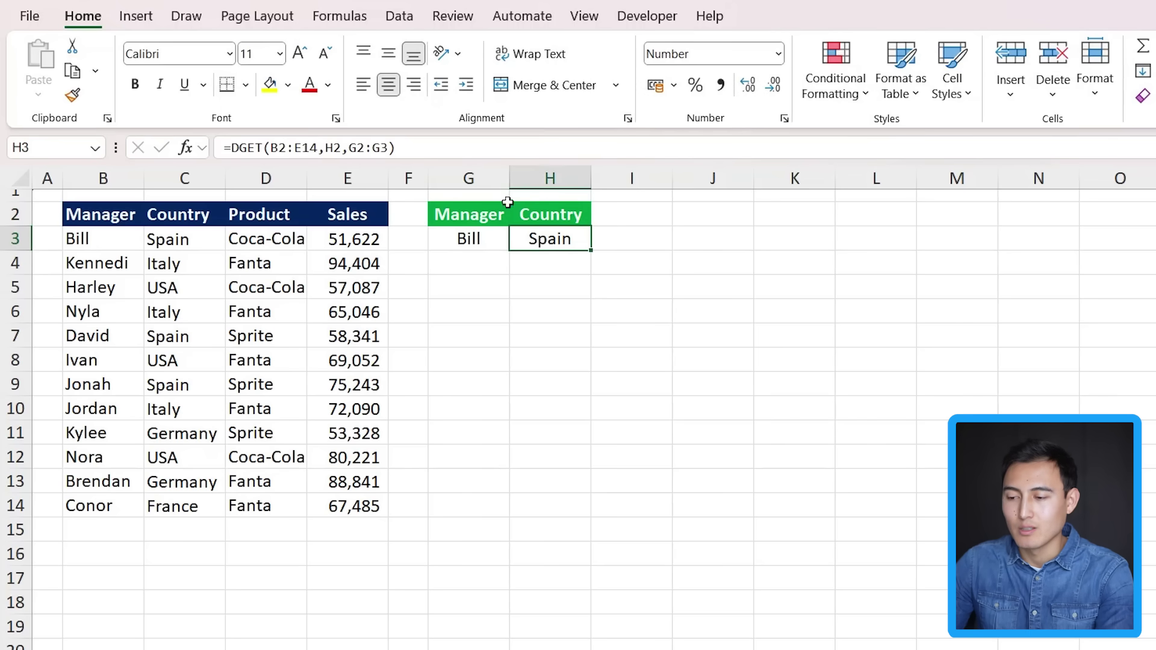
key(Up)
text(Pro)
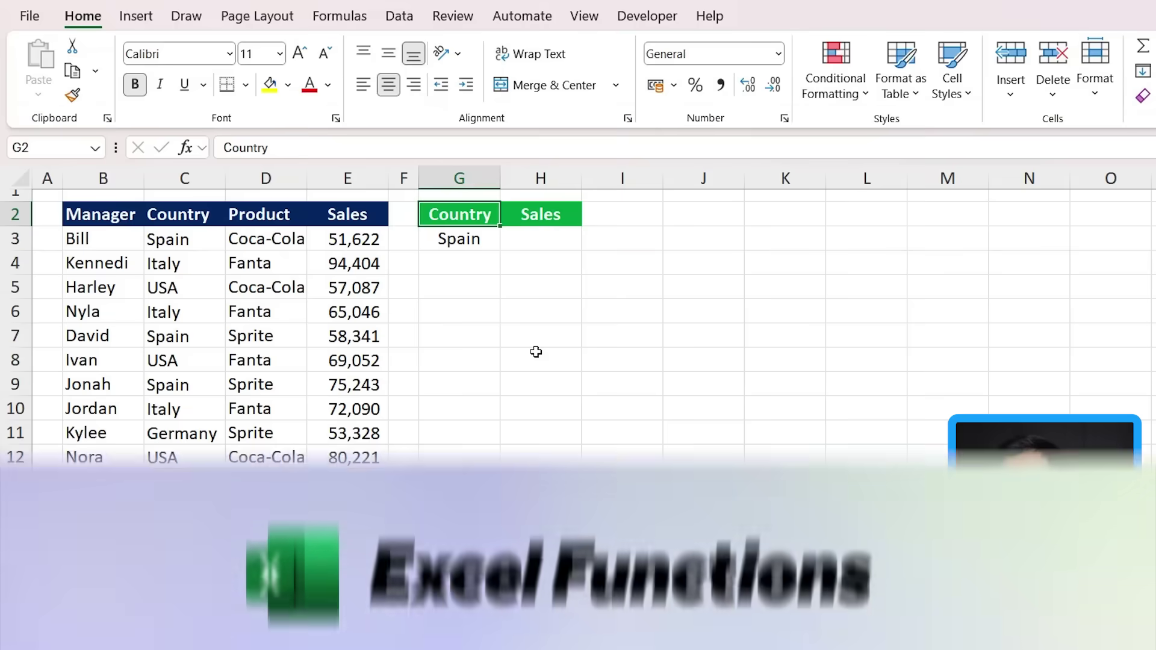
Enter =DSUM(B2:E14,H2,G2:G3) in H3 to total Spain's sales of 185,206.
key(Down)
key(Right)
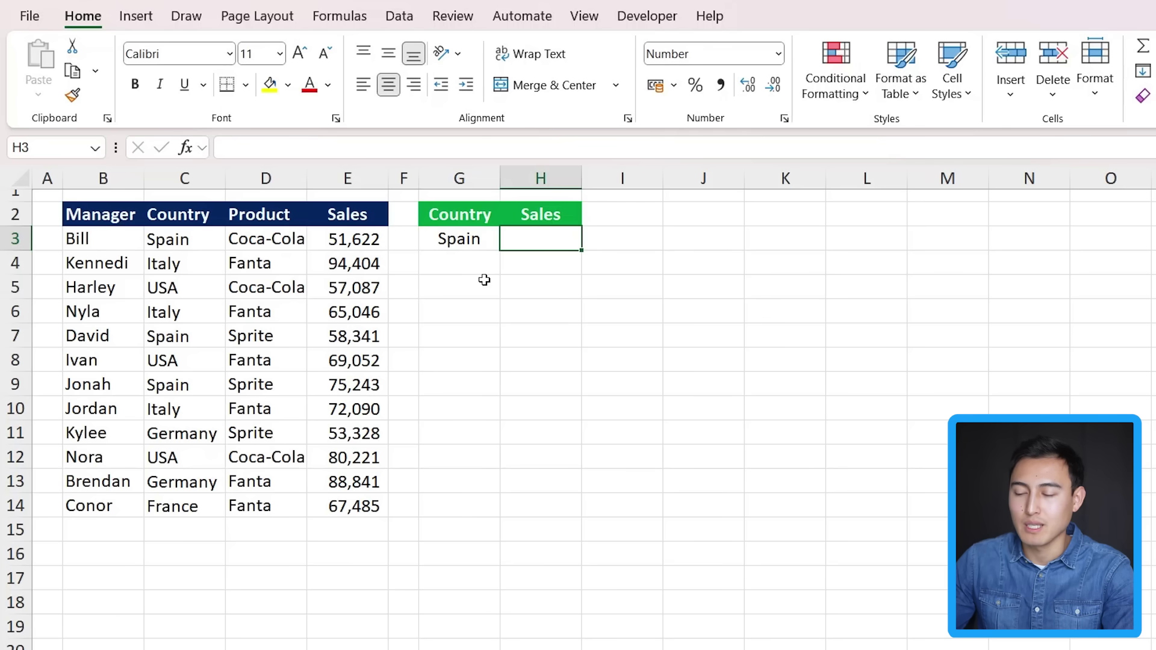
text(=)
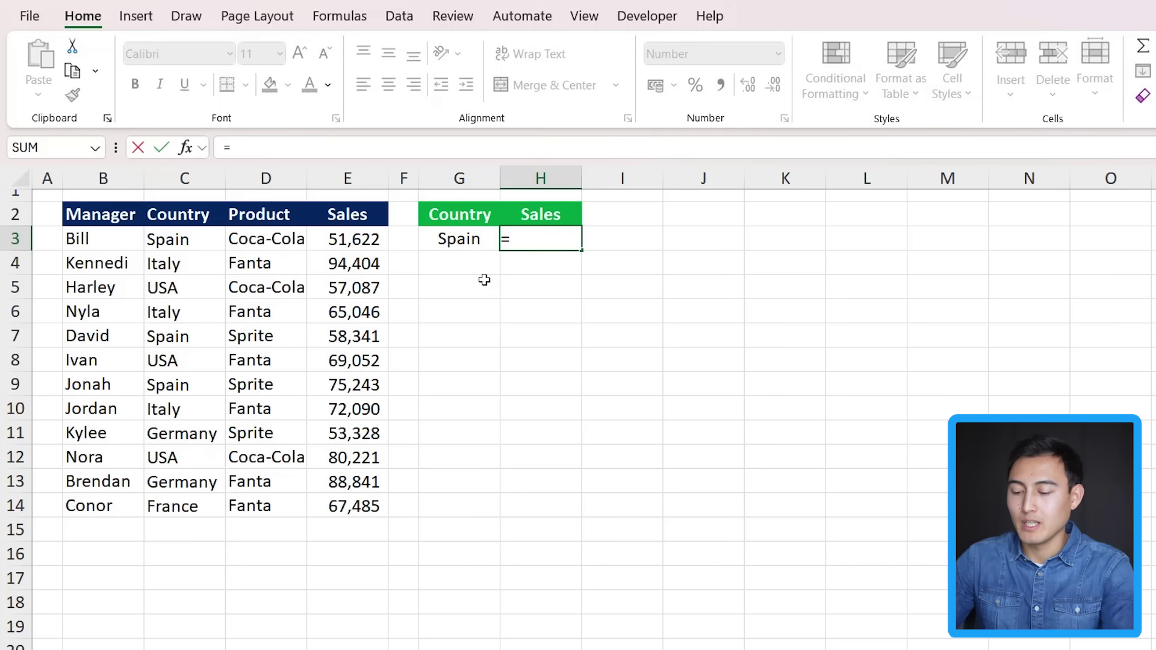
text(ds)
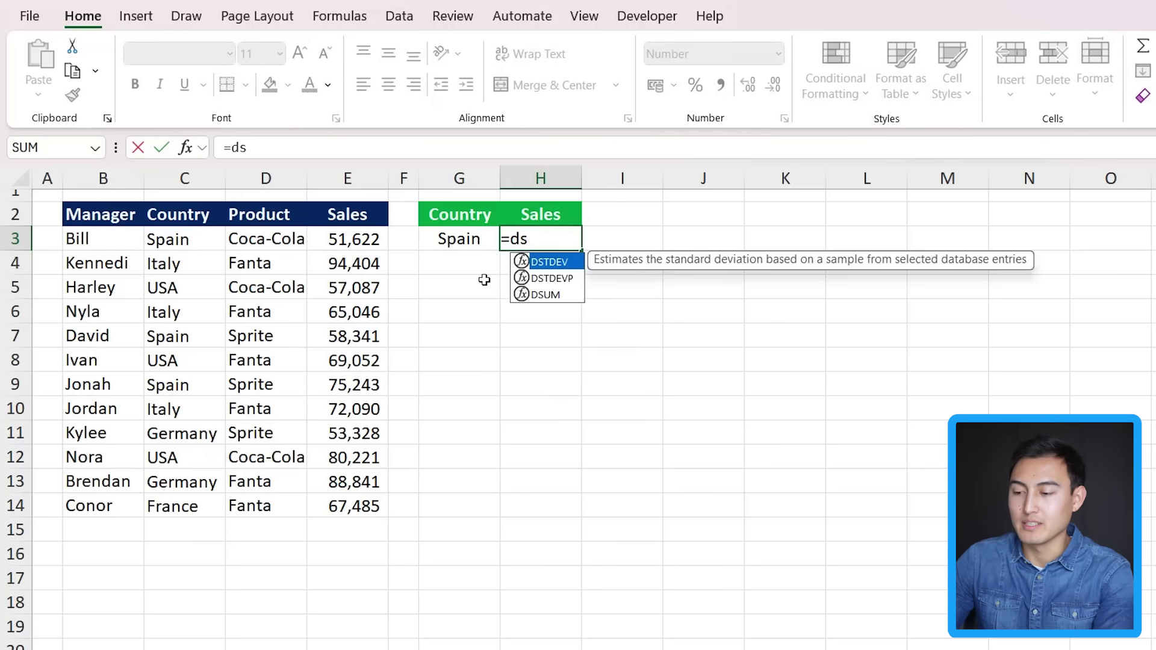
text(um)
key(Tab)
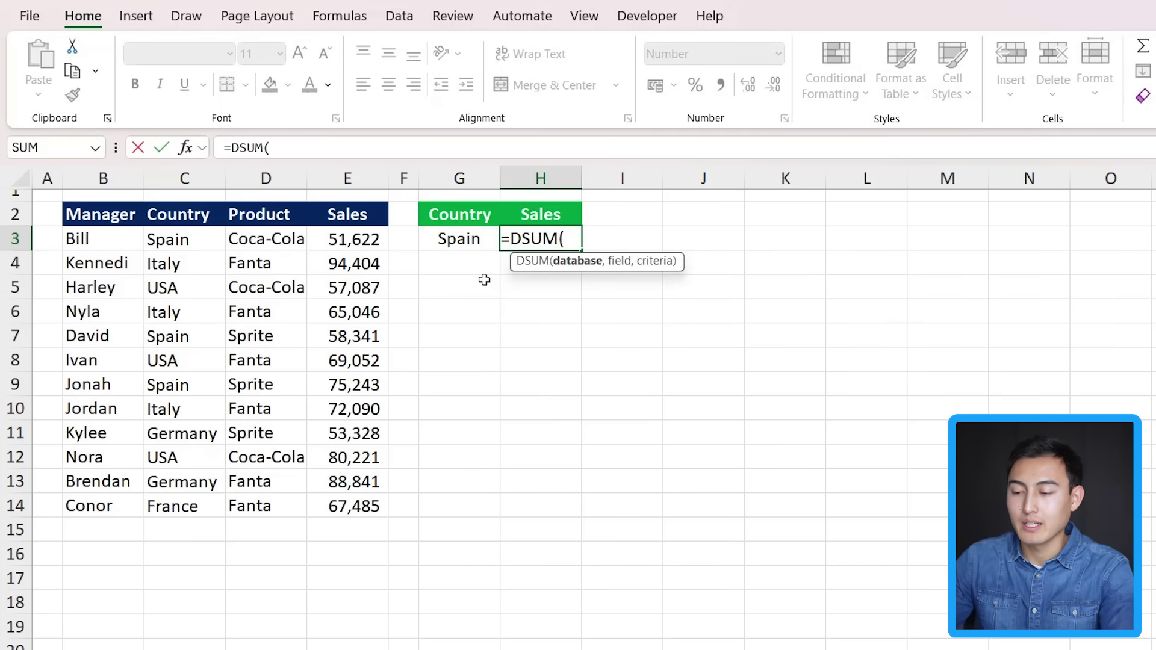
drag(101, 228, 336, 509)
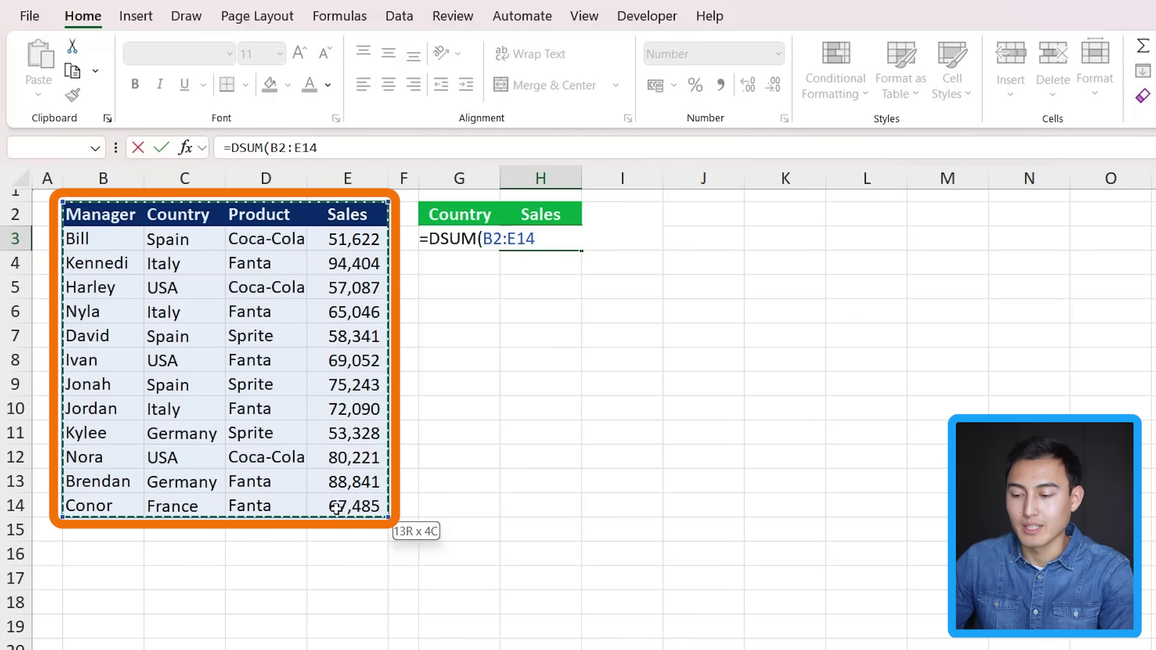
text(,)
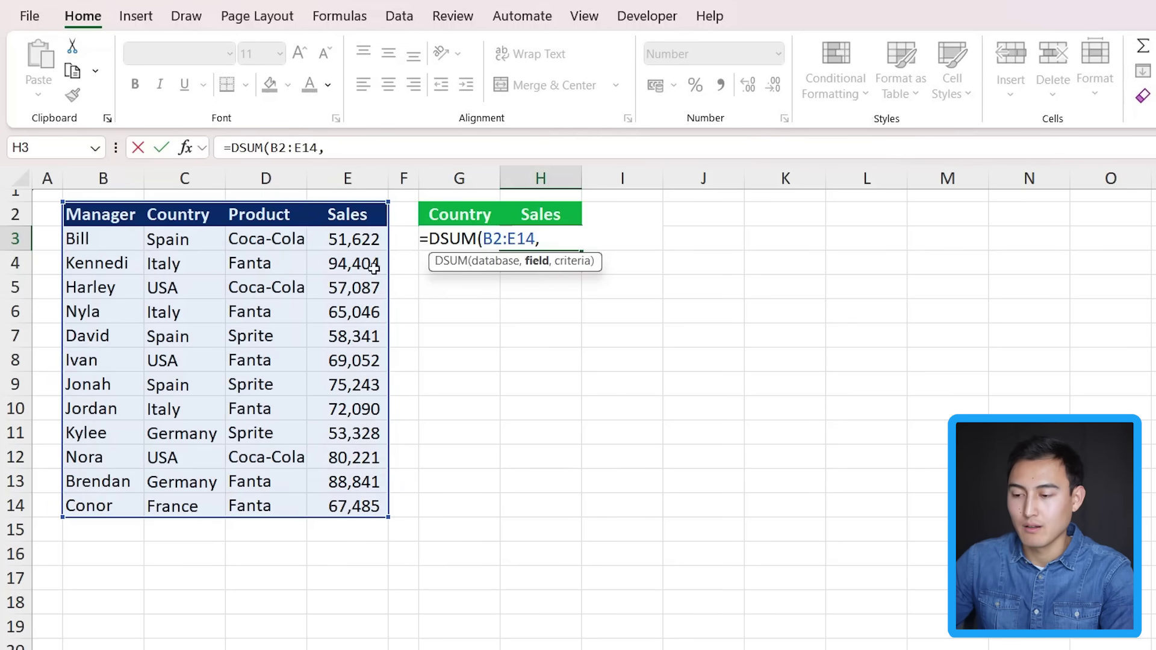
click(535, 214)
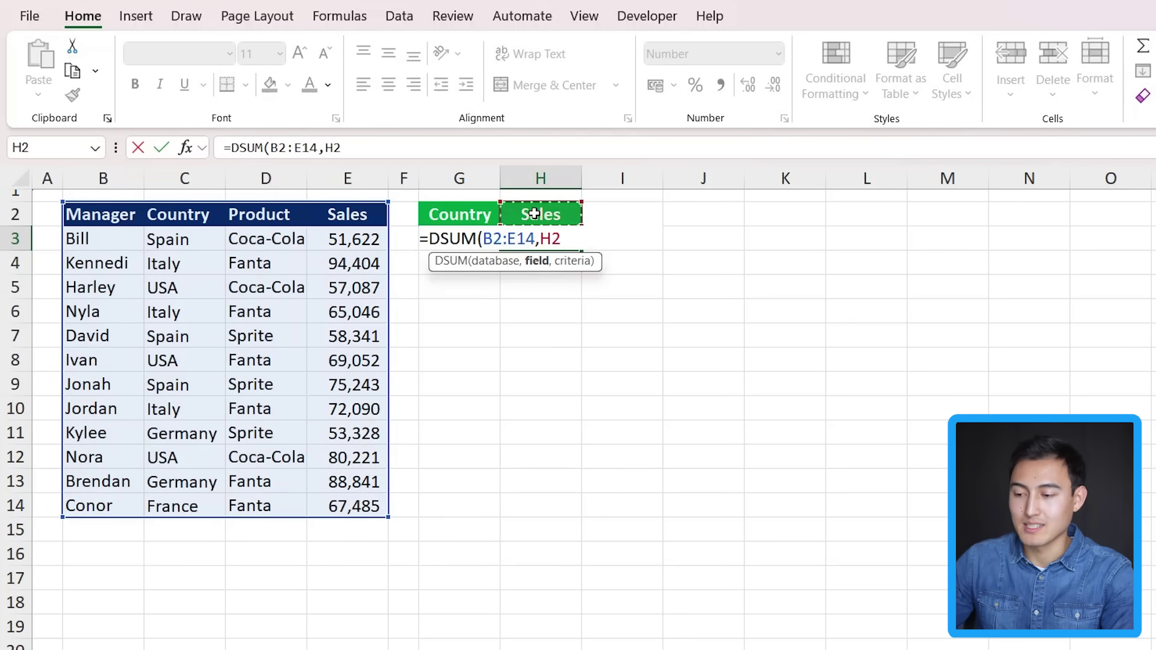
text(,)
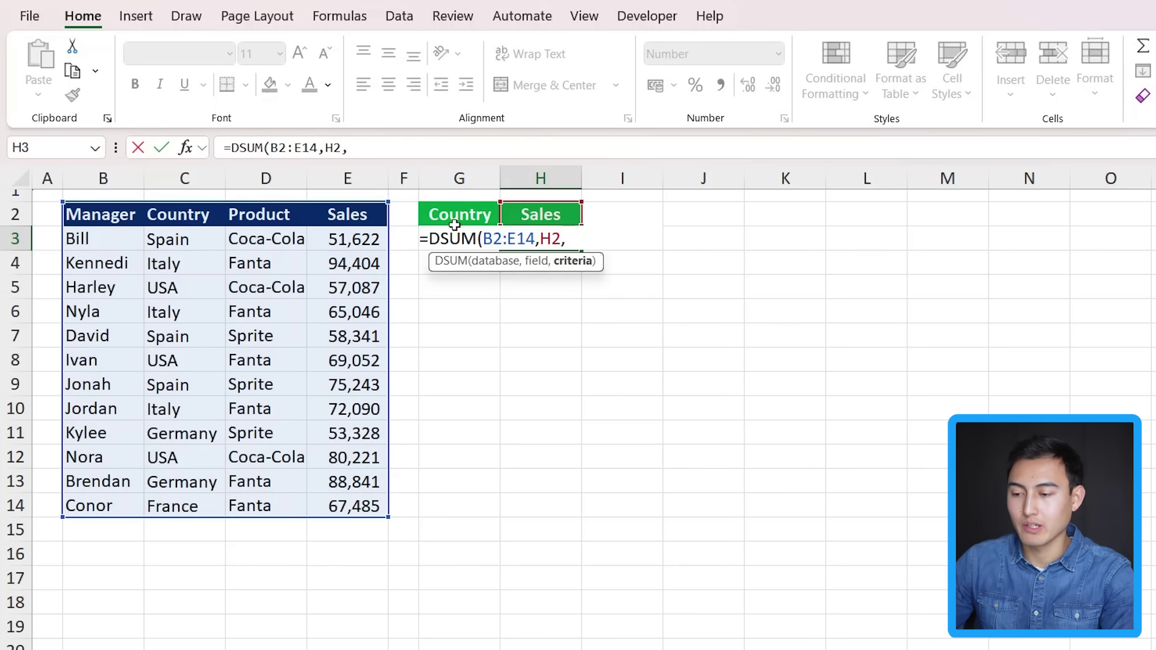
mouse_move(454, 219)
mouse_down()
mouse_move(463, 260)
mouse_move(459, 239)
mouse_up()
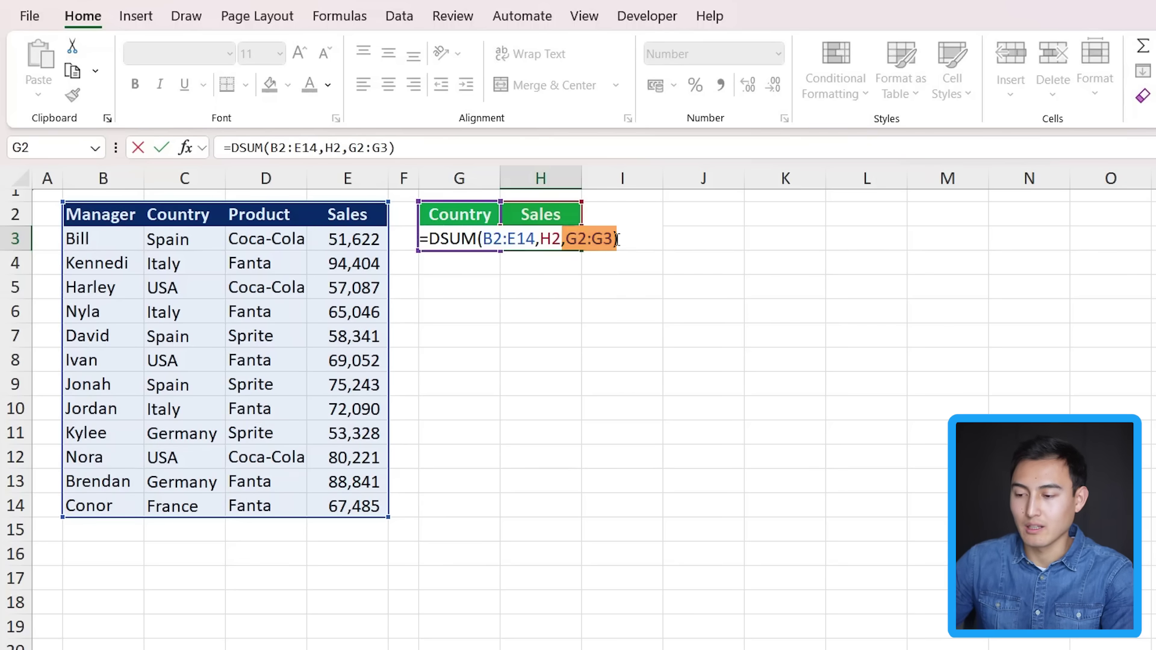
key(Return)
key(Up)
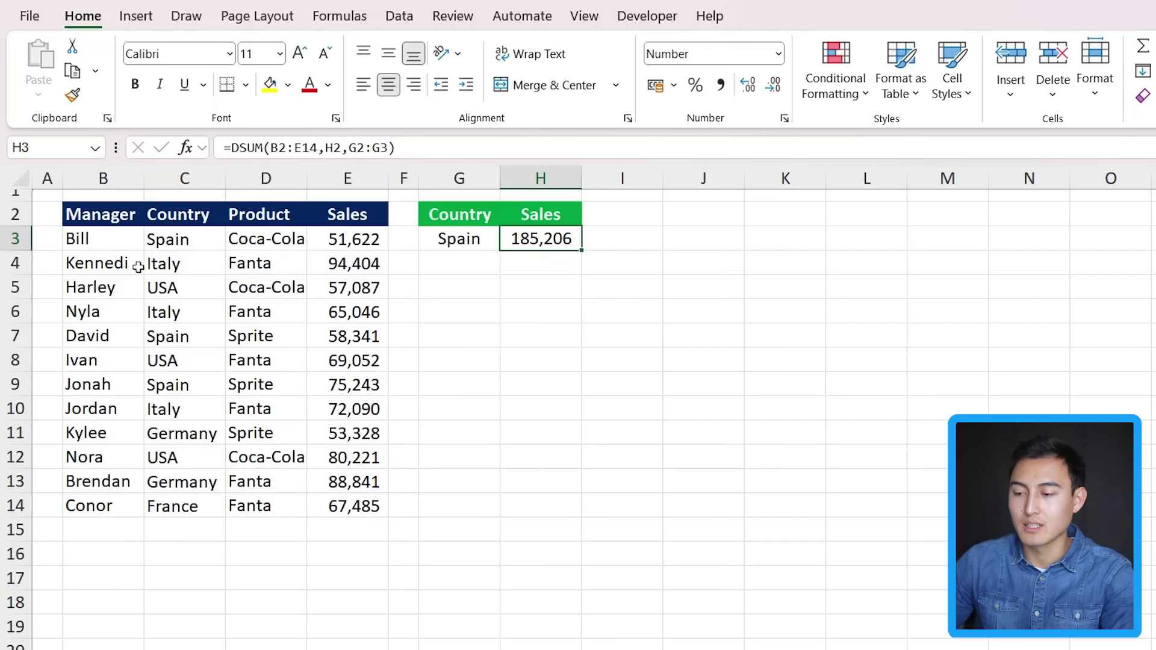
double_click(530, 238)
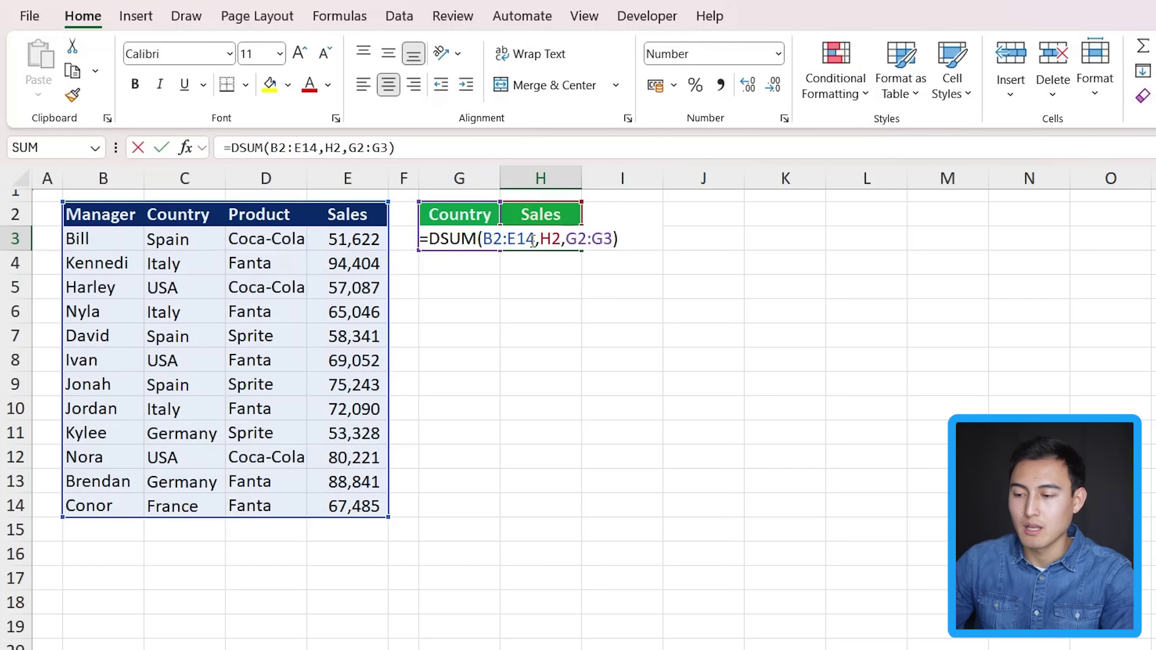
double_click(454, 239)
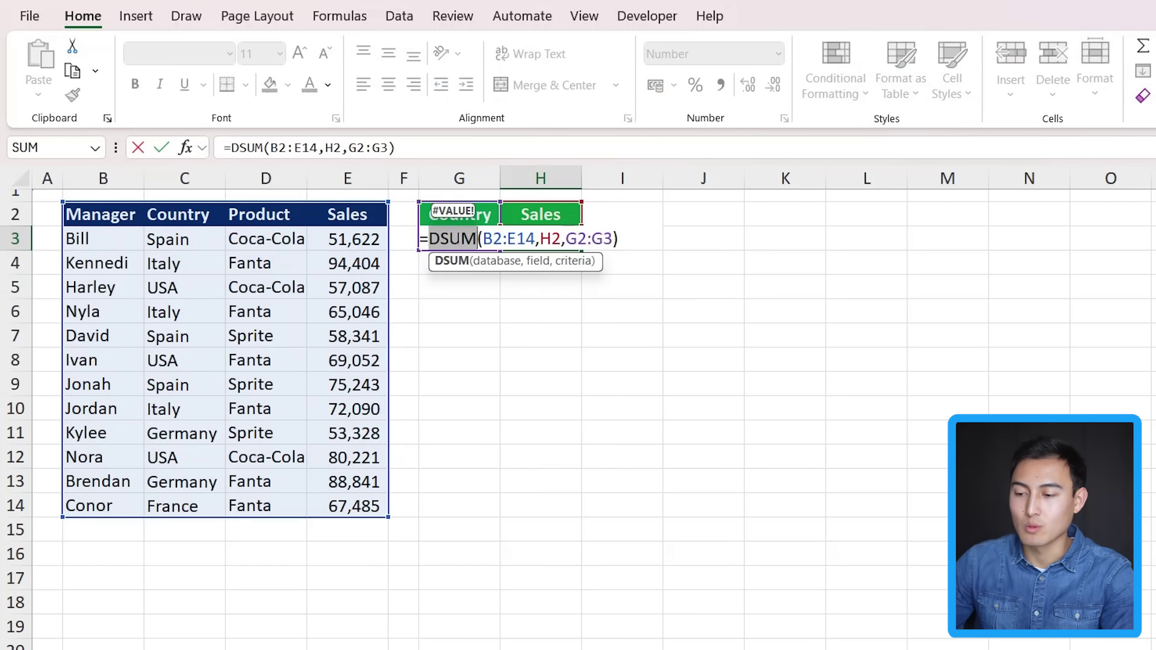
Replace DSUM with DAVERAGE in H3 to average Spain's sales, 61,735.
key(Right)
key(BackSpace)
key(BackSpace)
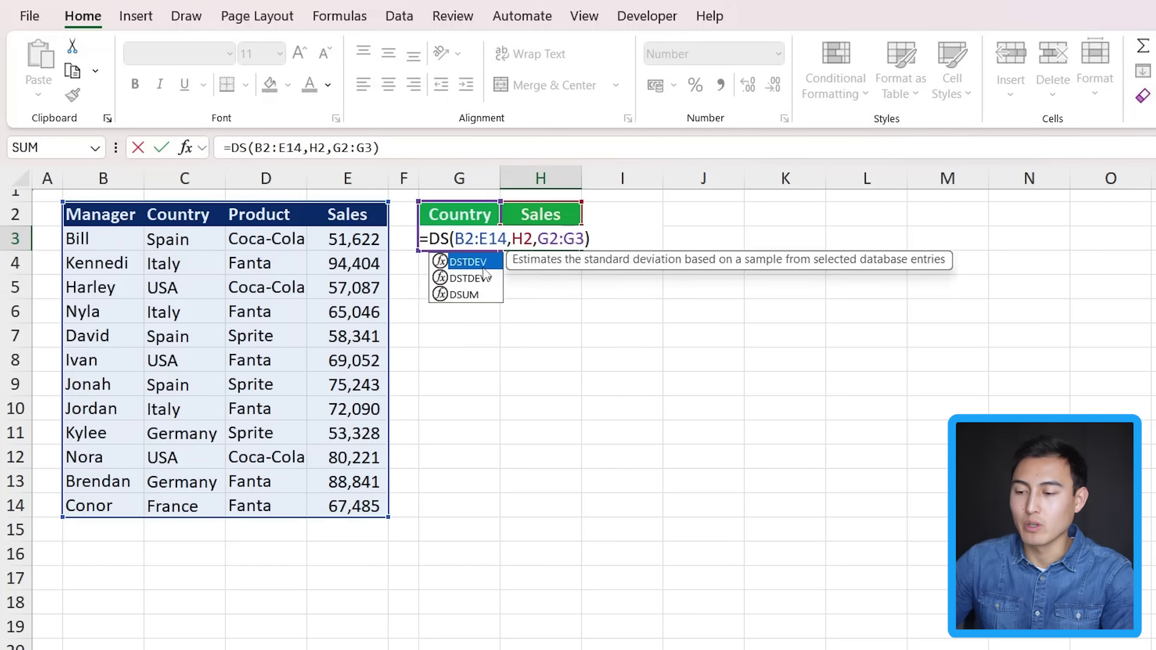
key(BackSpace)
text(ave)
key(Tab)
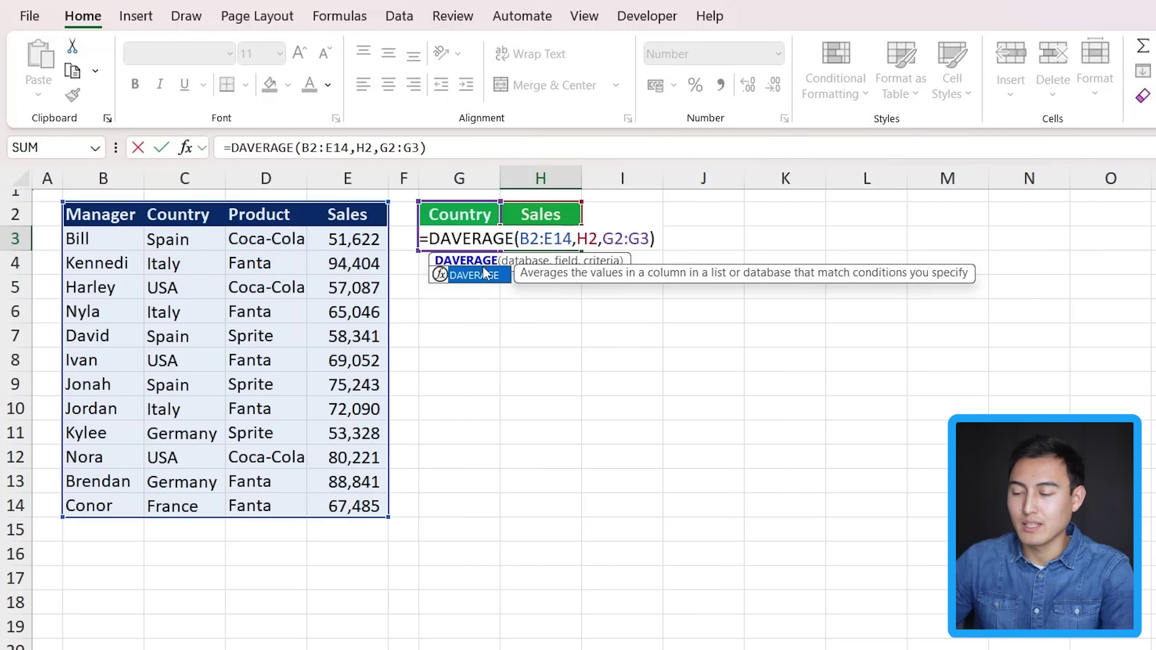
key(Return)
click(529, 238)
double_click(532, 237)
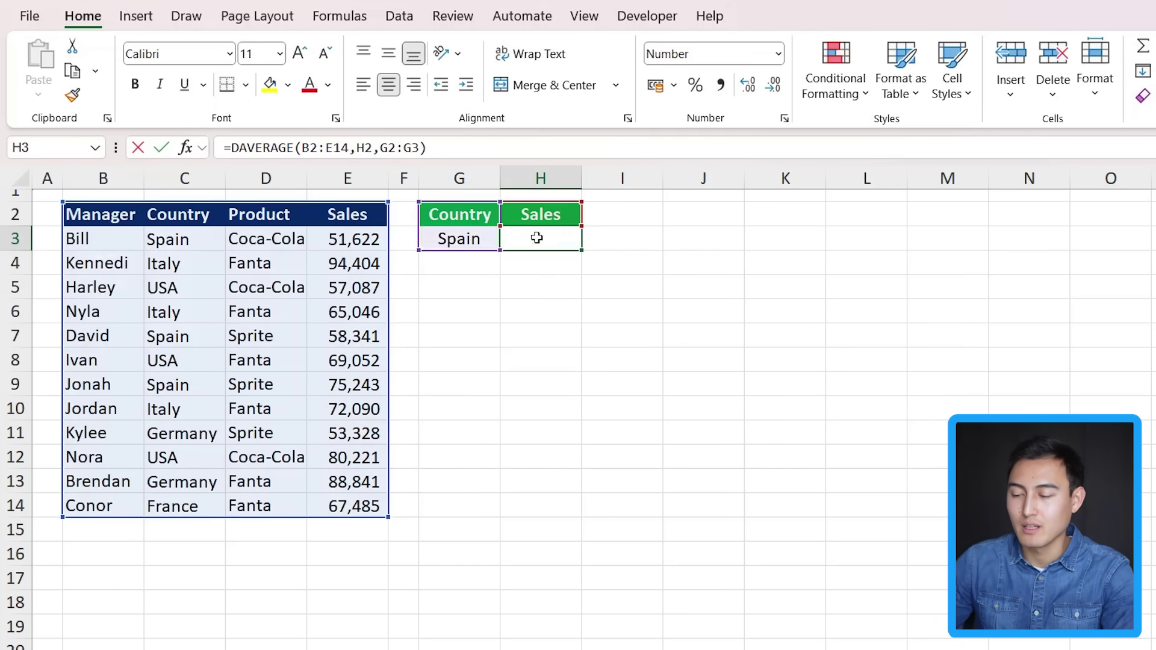
double_click(492, 237)
text(d)
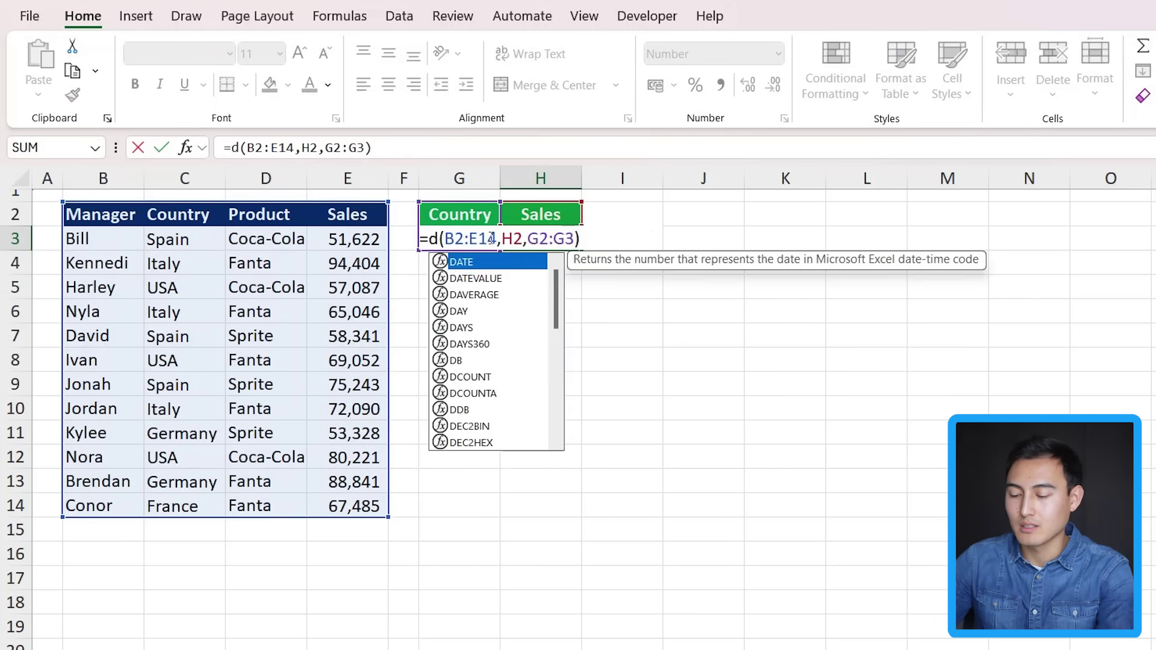
text(pro)
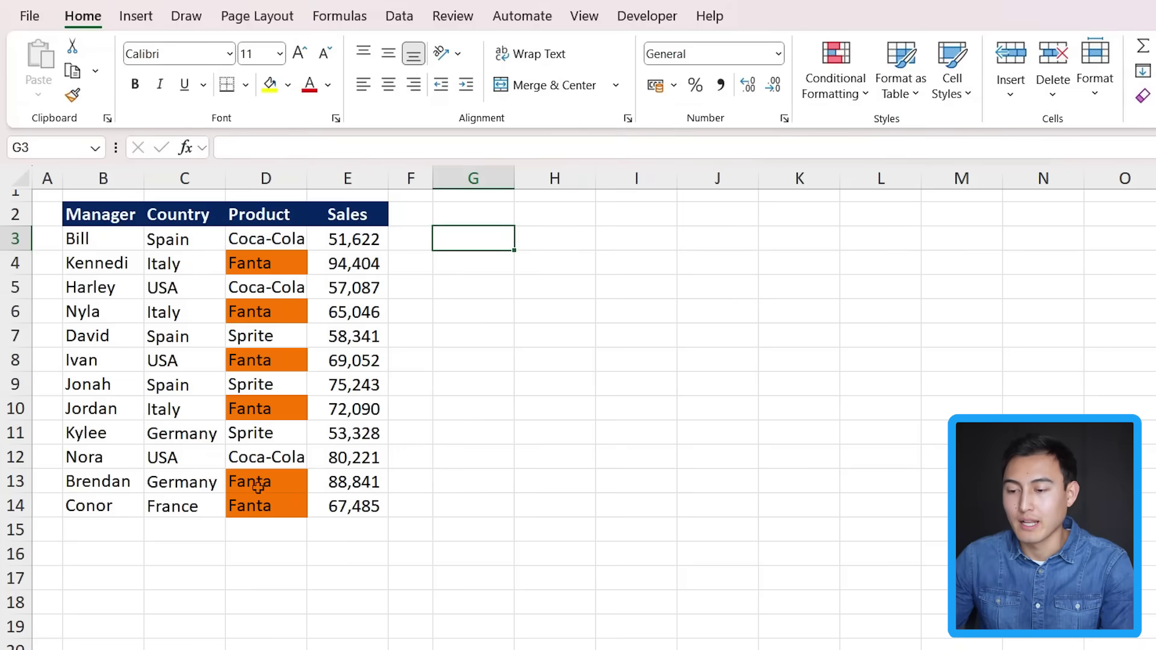
text(=)
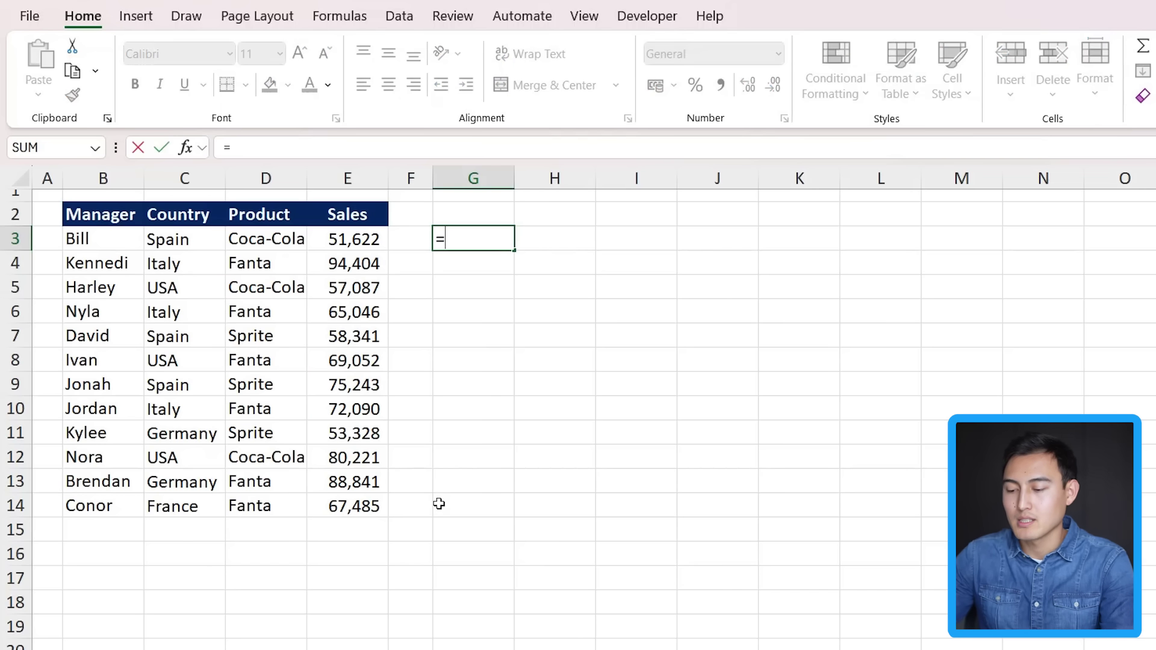
text(filter)
Enter =FILTER(B2:E14,D2:D14="Fanta") in G3 to spill the six Fanta rows.
key(Tab)
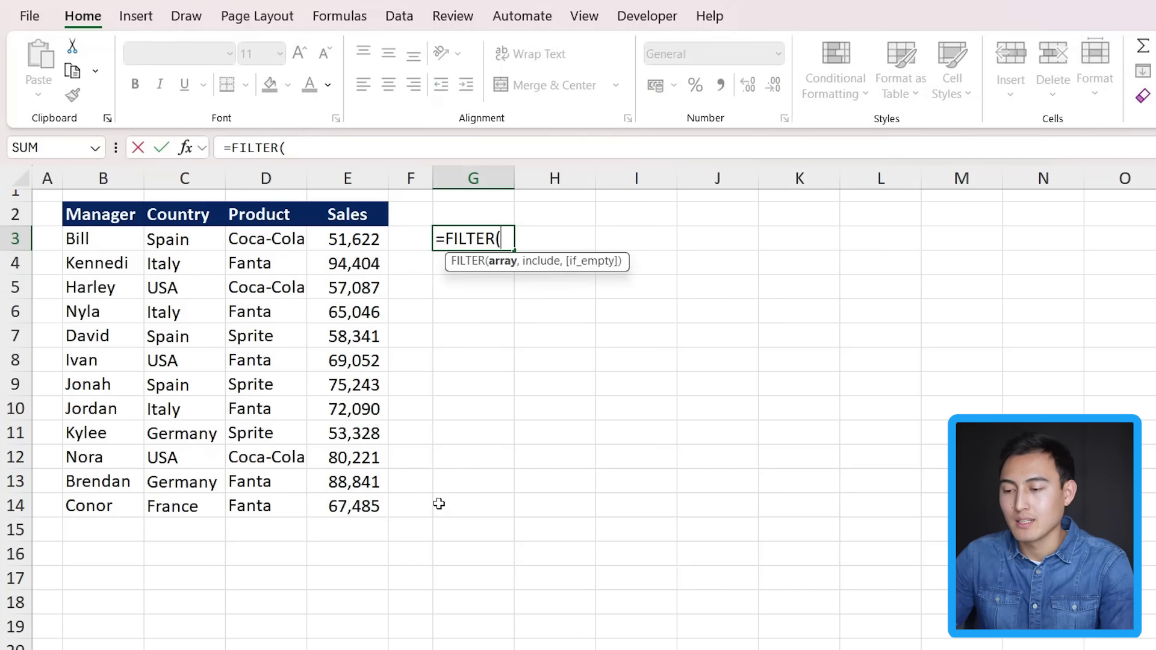
drag(78, 211, 330, 502)
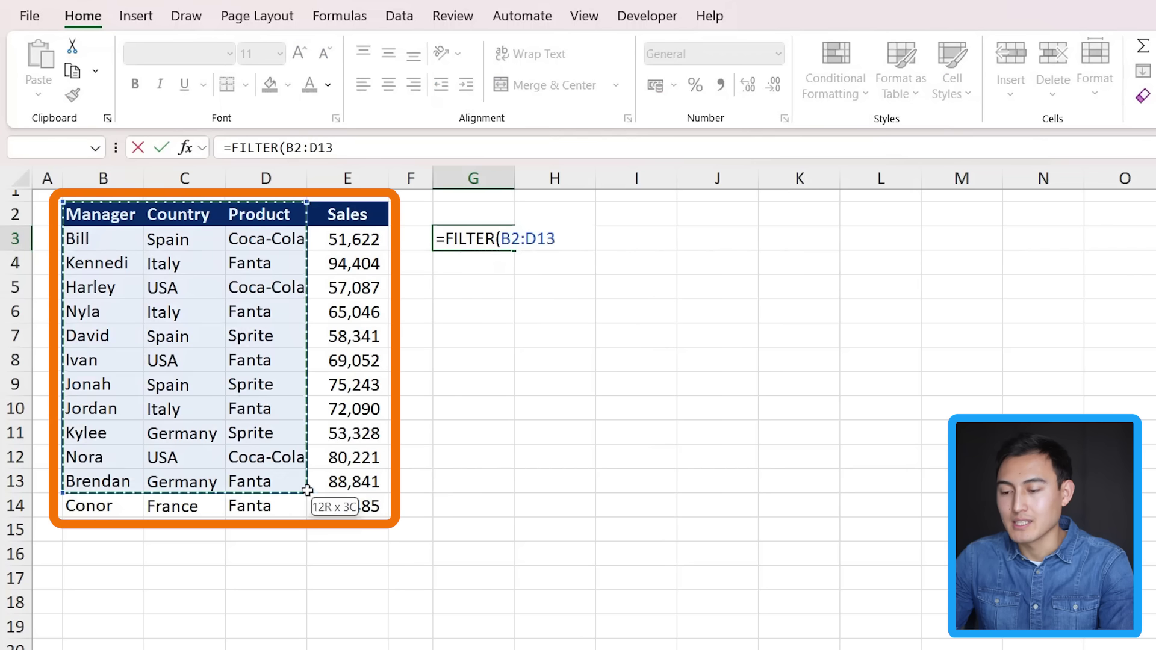
text(,)
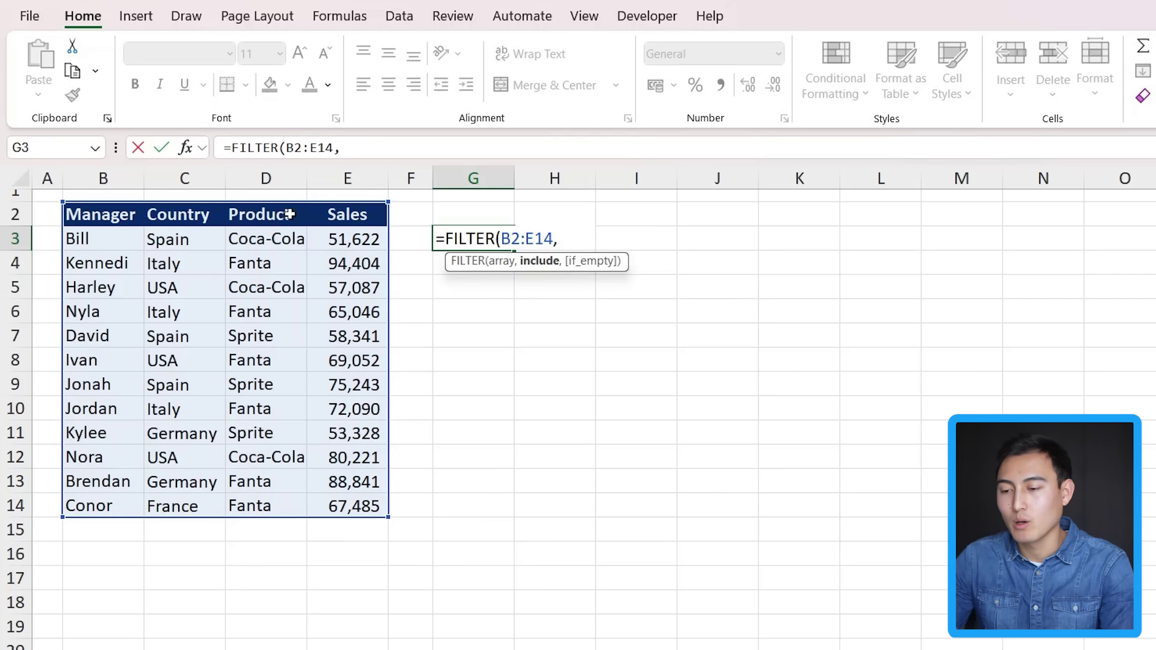
drag(290, 213, 280, 509)
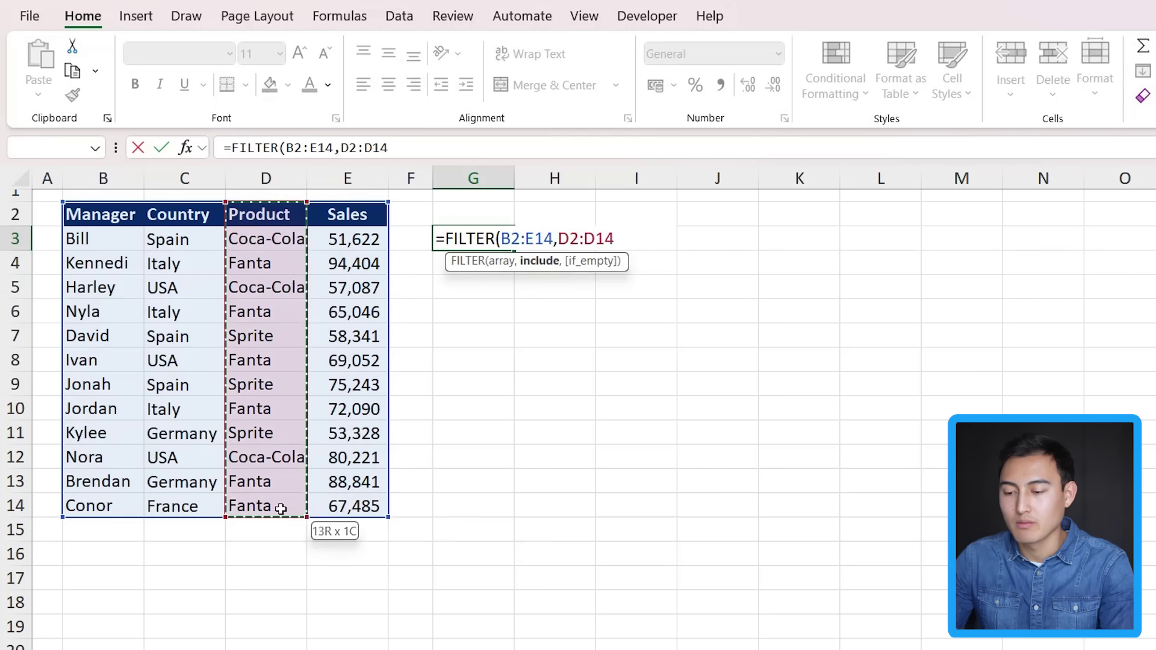
text(=)
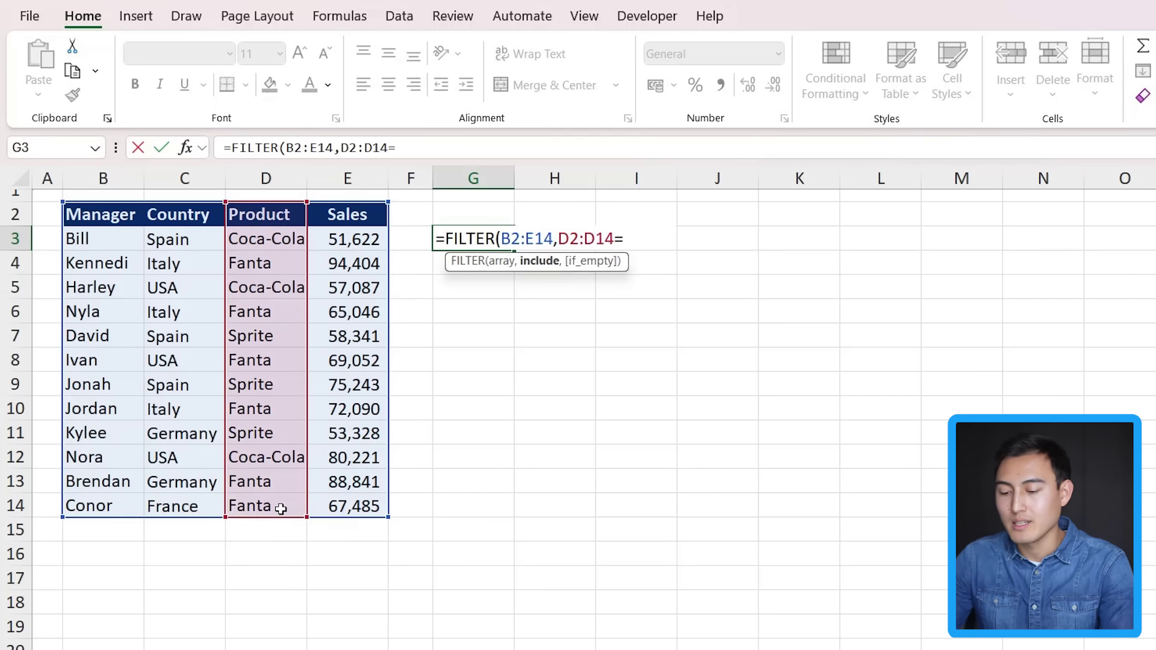
text("Fanta)
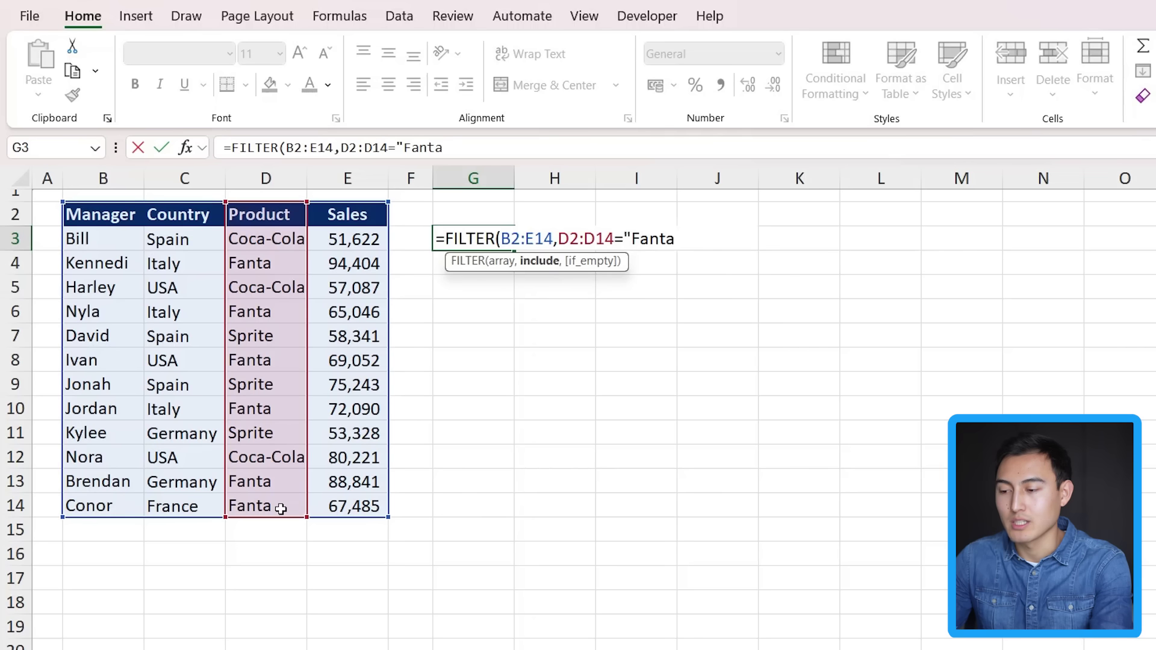
text(")
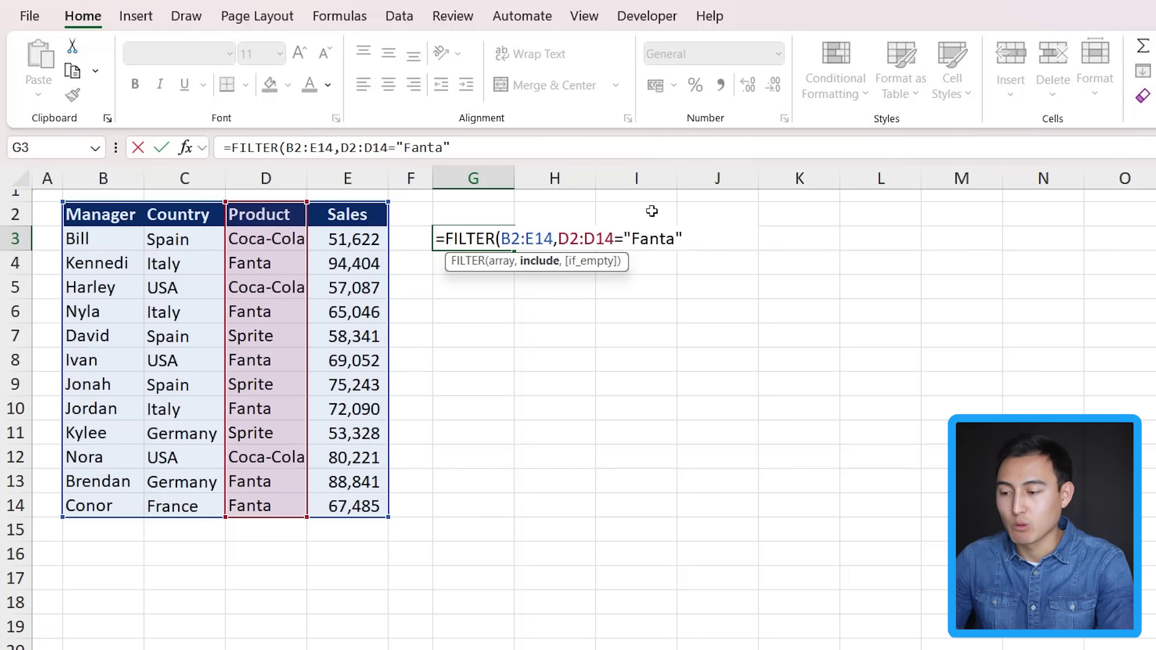
text())
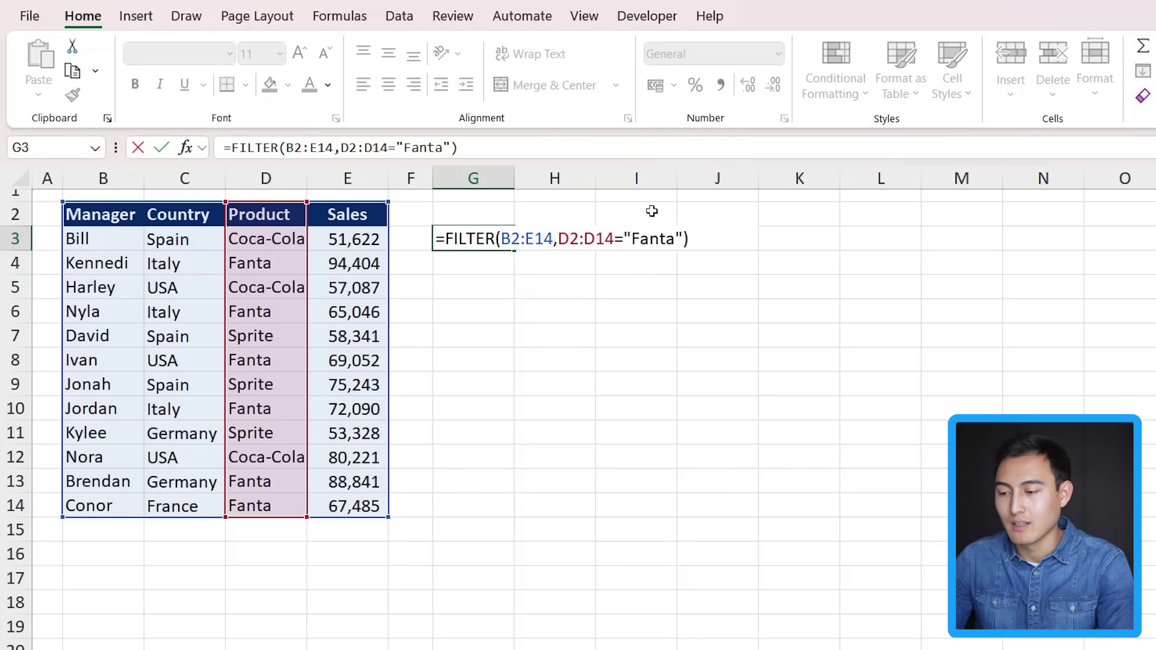
key(Return)
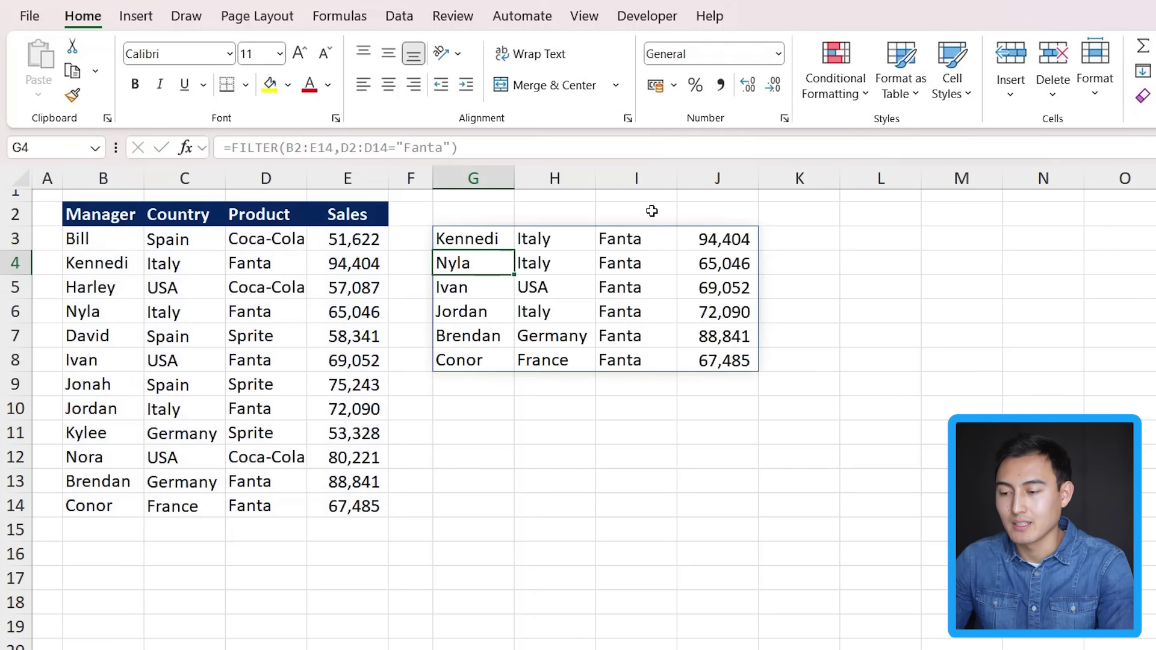
drag(626, 239, 650, 371)
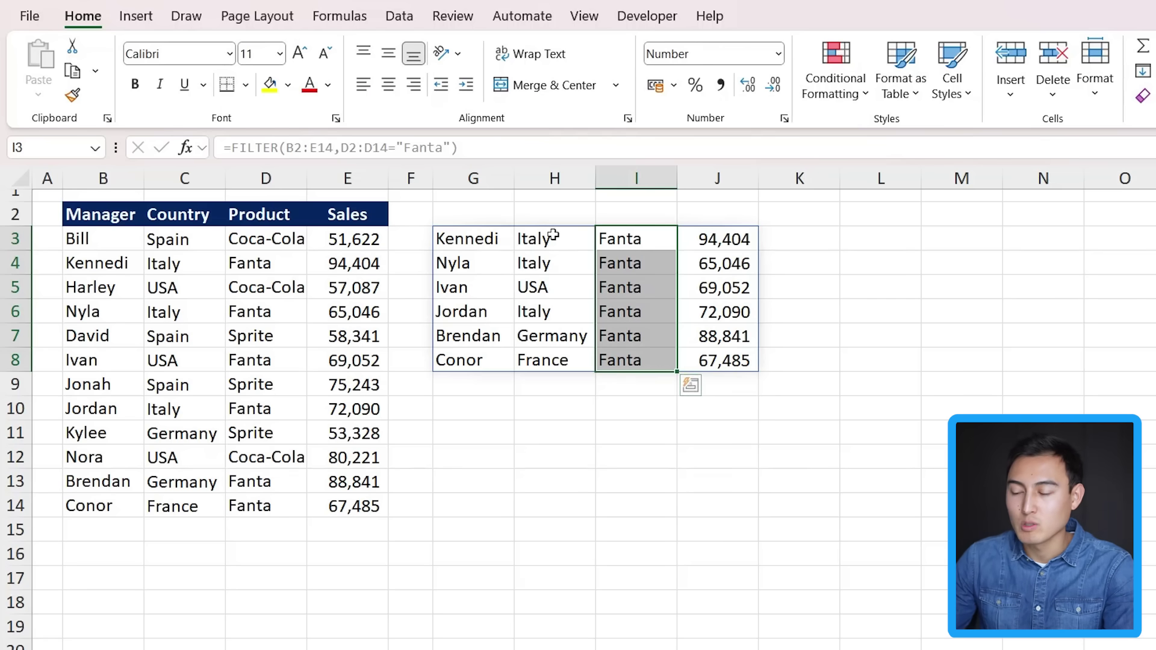
drag(553, 236, 523, 381)
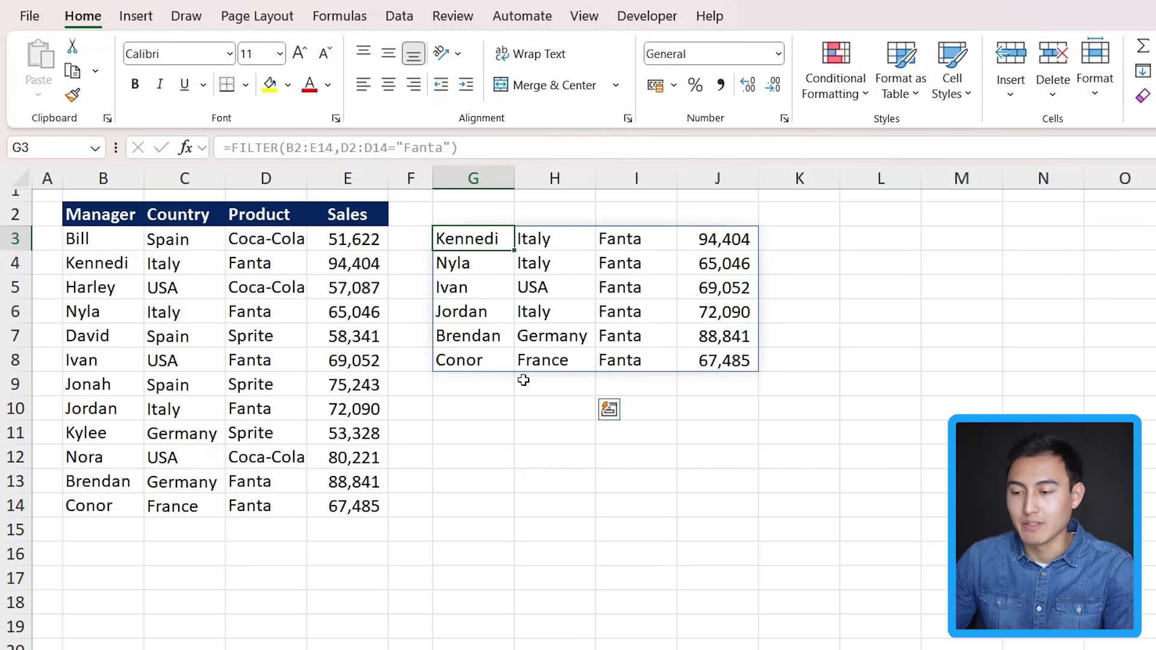
Add a C2:C14="Italy" condition to the FILTER, leaving Kennedi, Nyla and Jordan.
double_click(503, 237)
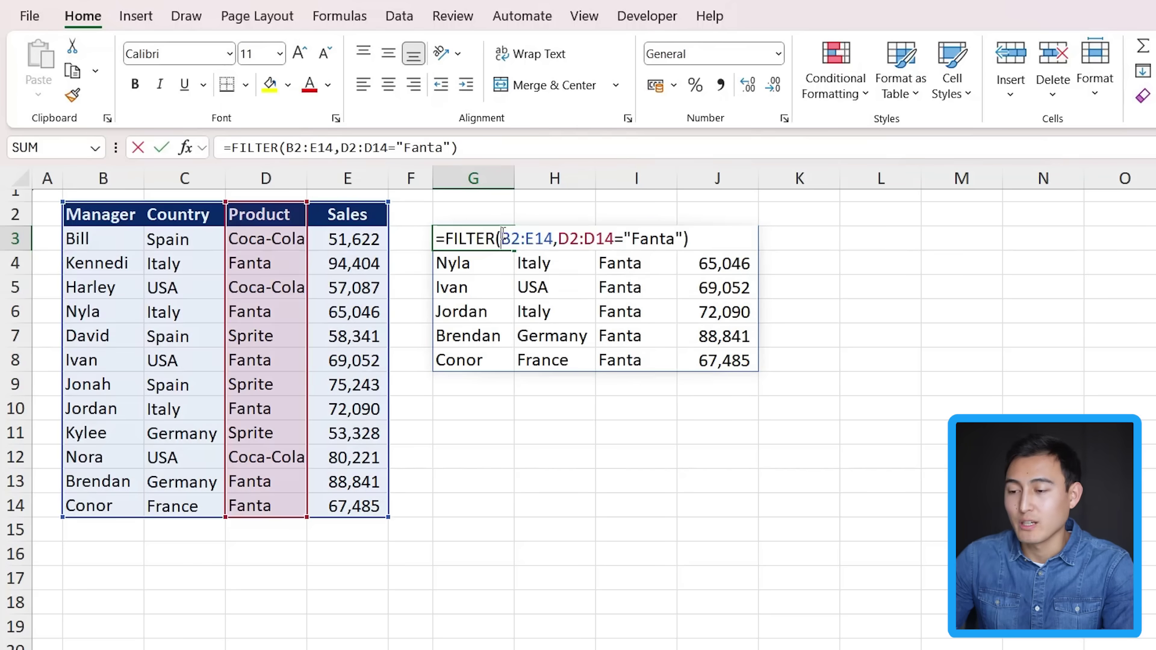
click(567, 236)
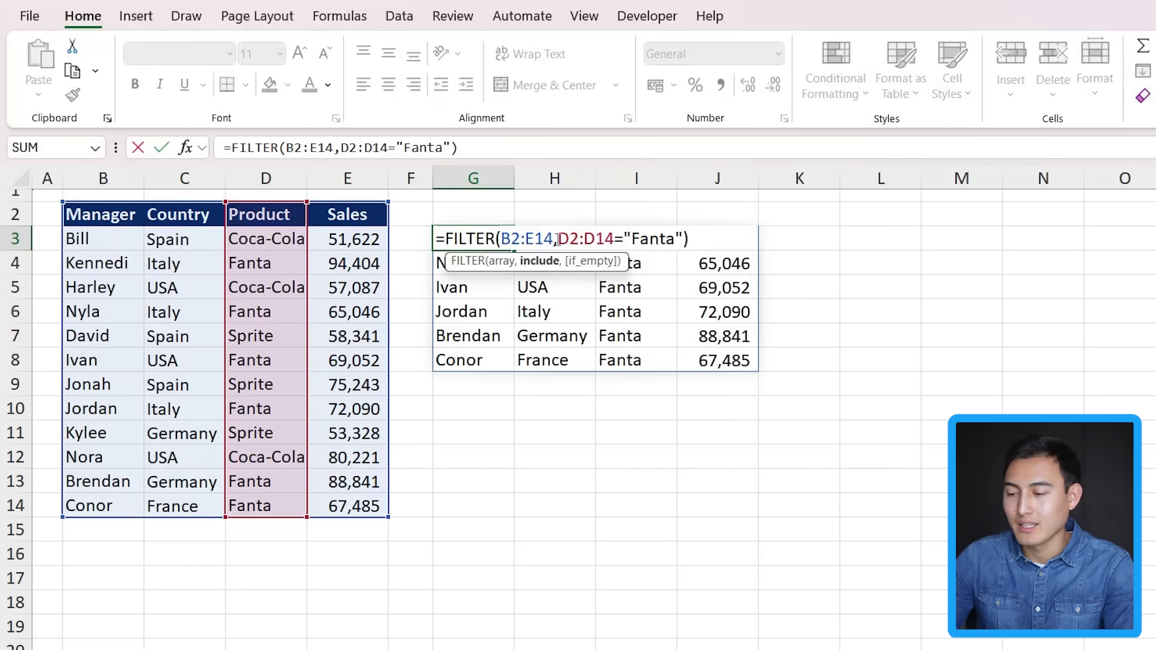
text(()
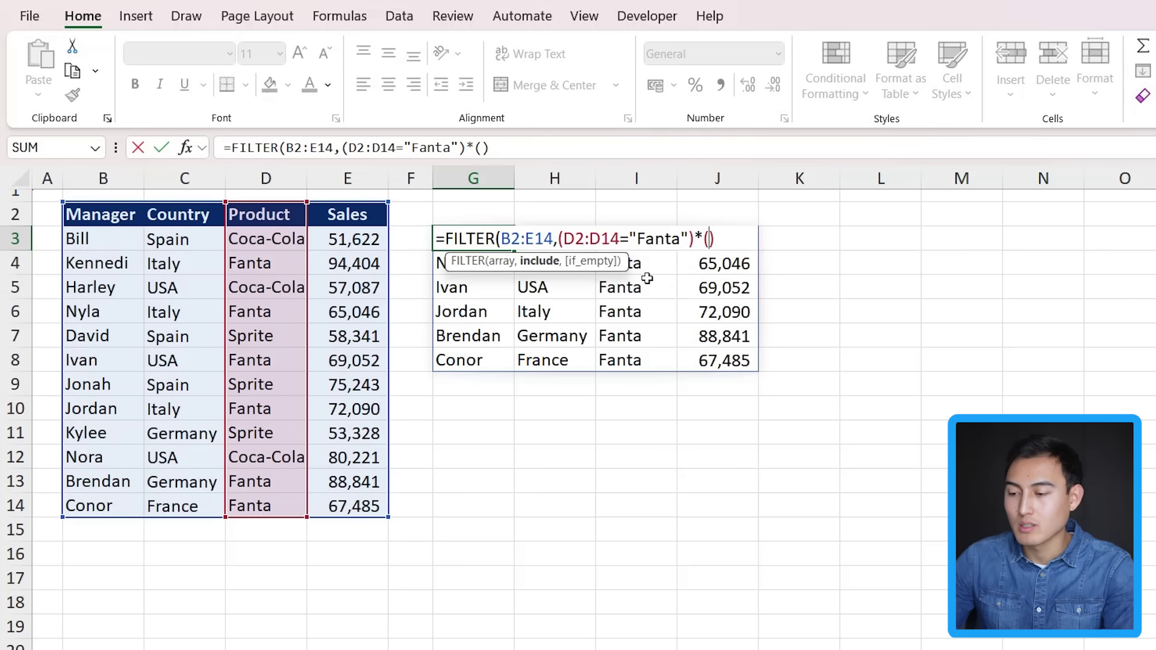
drag(164, 214, 194, 510)
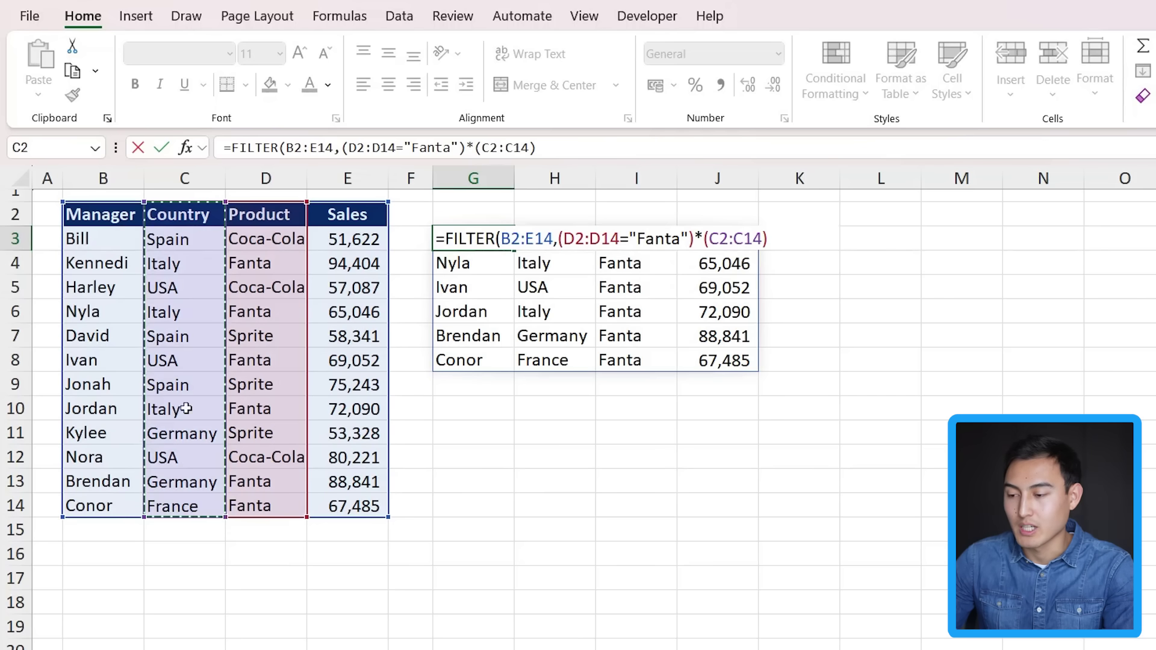
text(=")
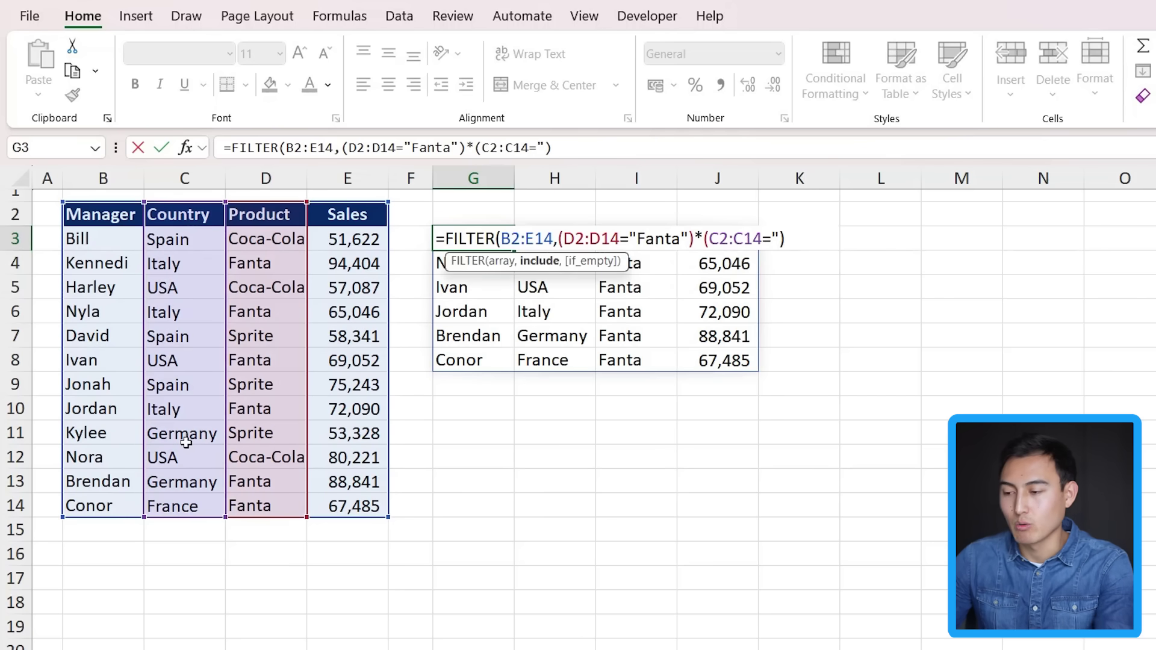
text(Italy")
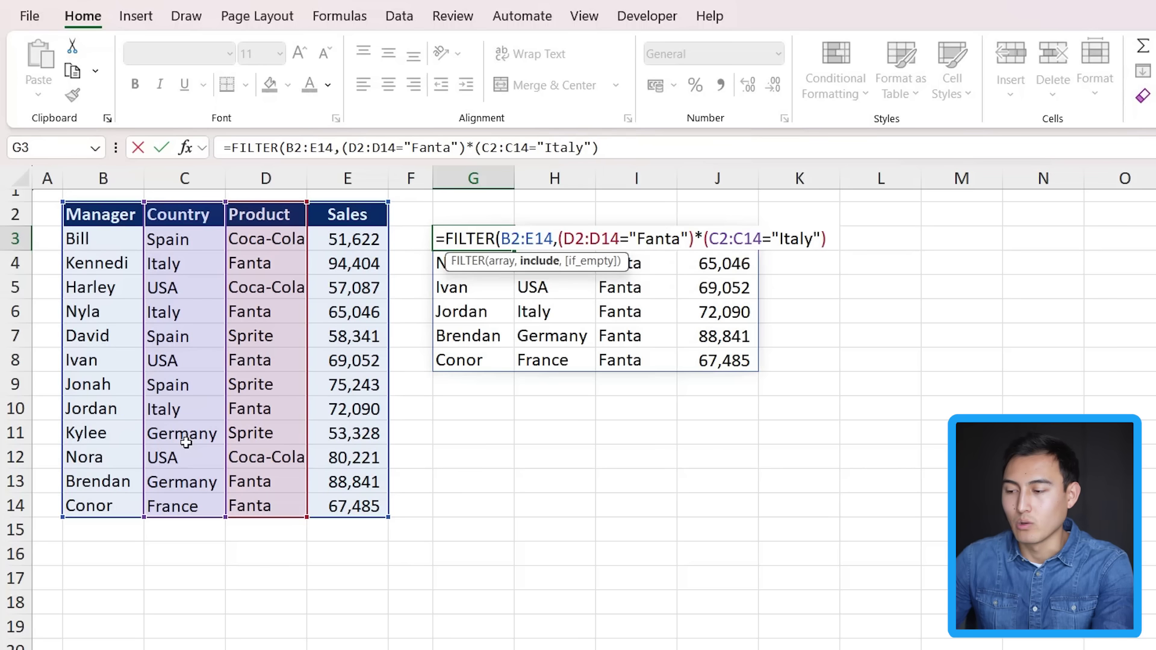
text())
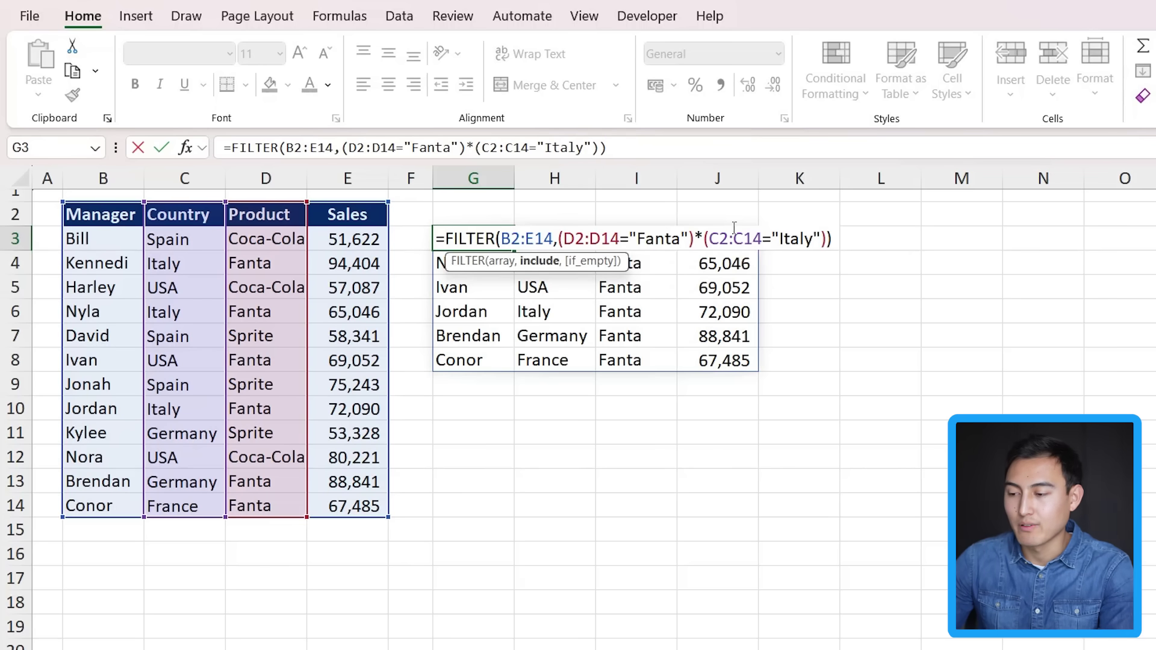
key(Return)
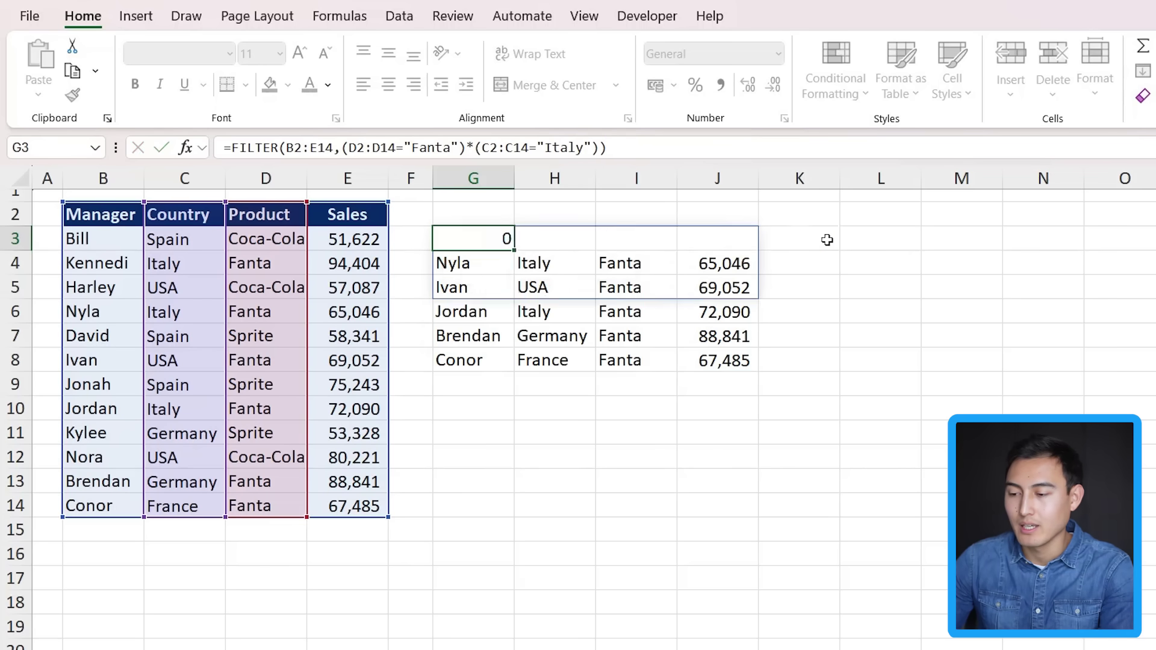
click(503, 239)
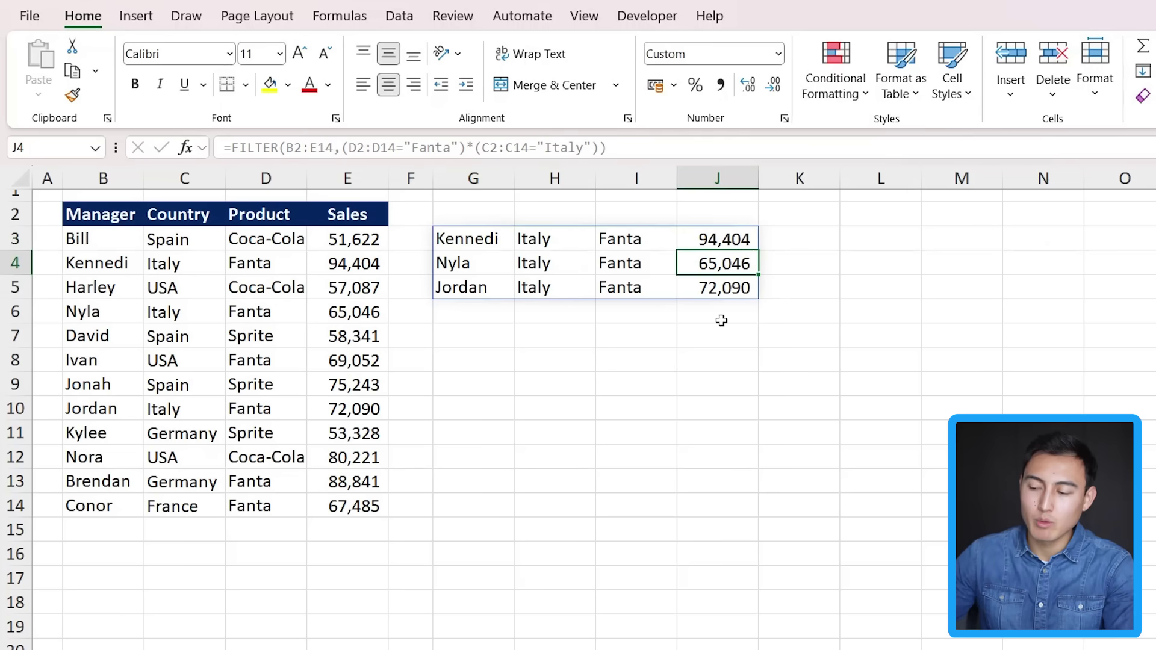
Wrap the Fanta–Italy FILTER formula as =SORT(FILTER(...),4,-1) for descending sales.
click(447, 241)
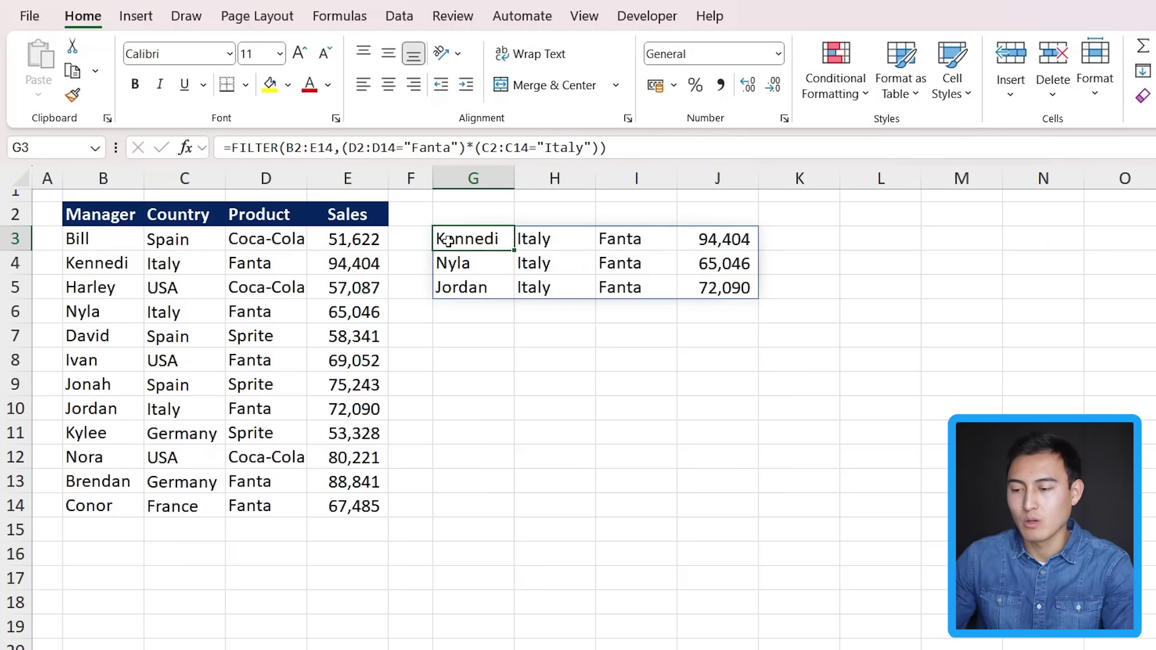
click(241, 146)
text(sor)
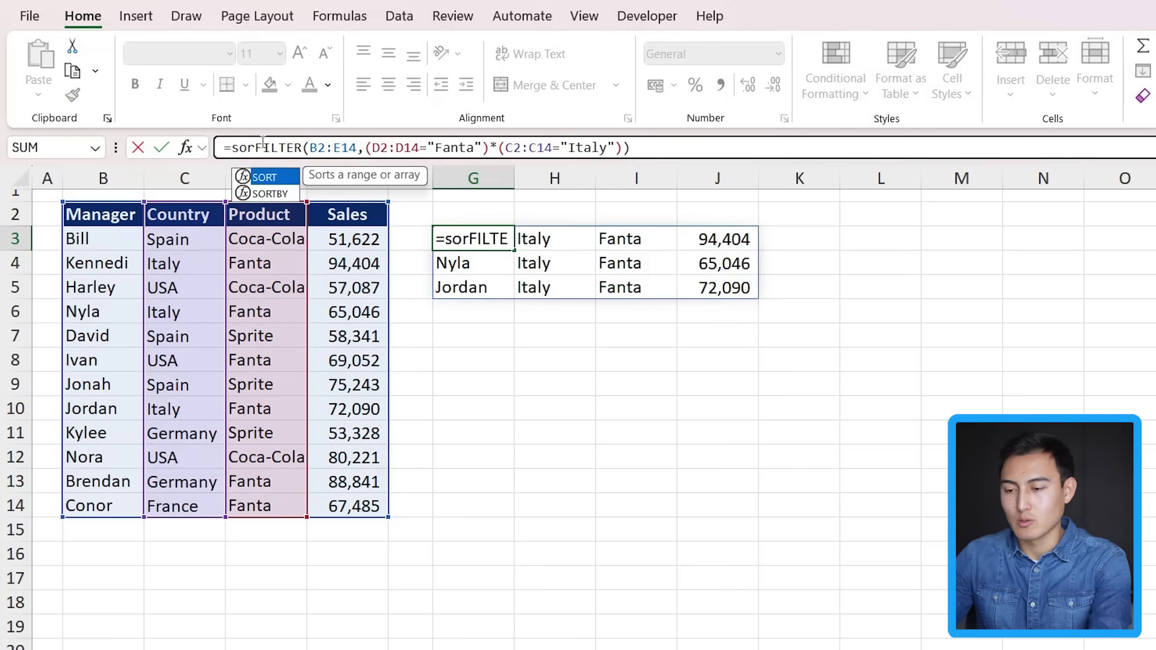
text(t)
key(Tab)
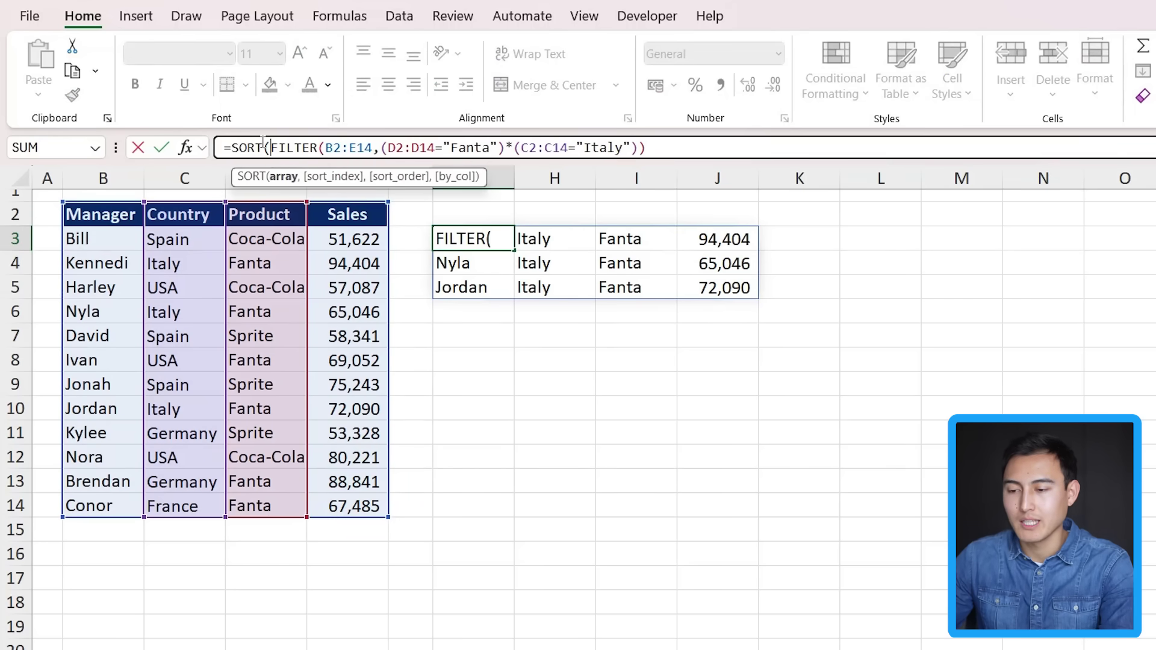
click(682, 149)
text())
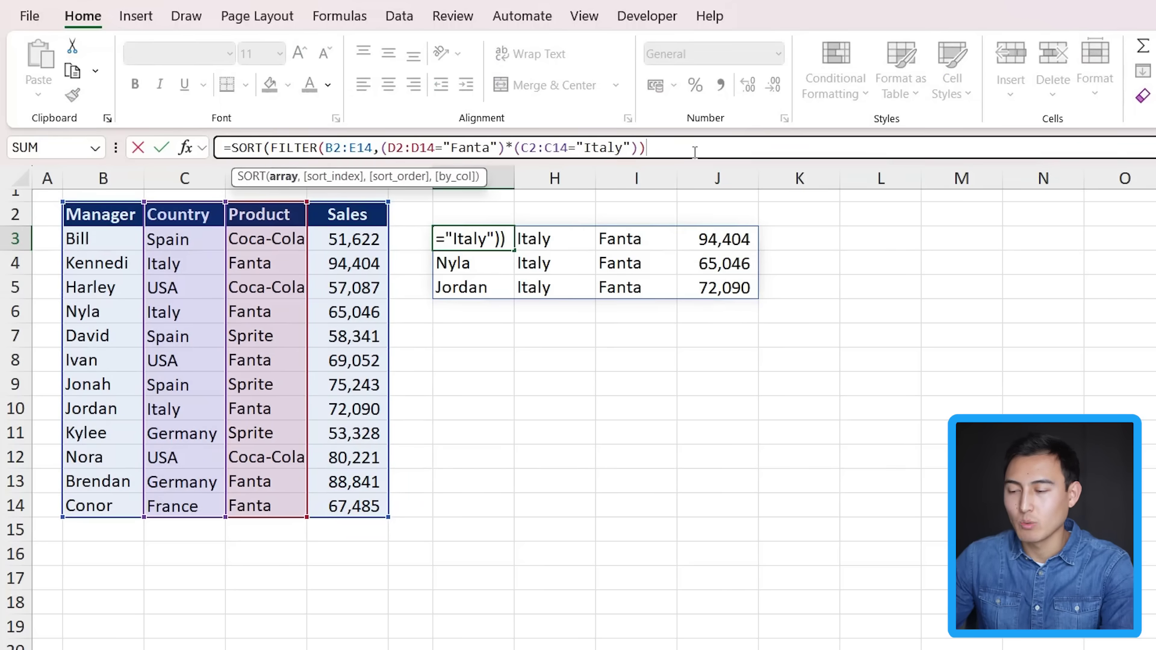
text(,)
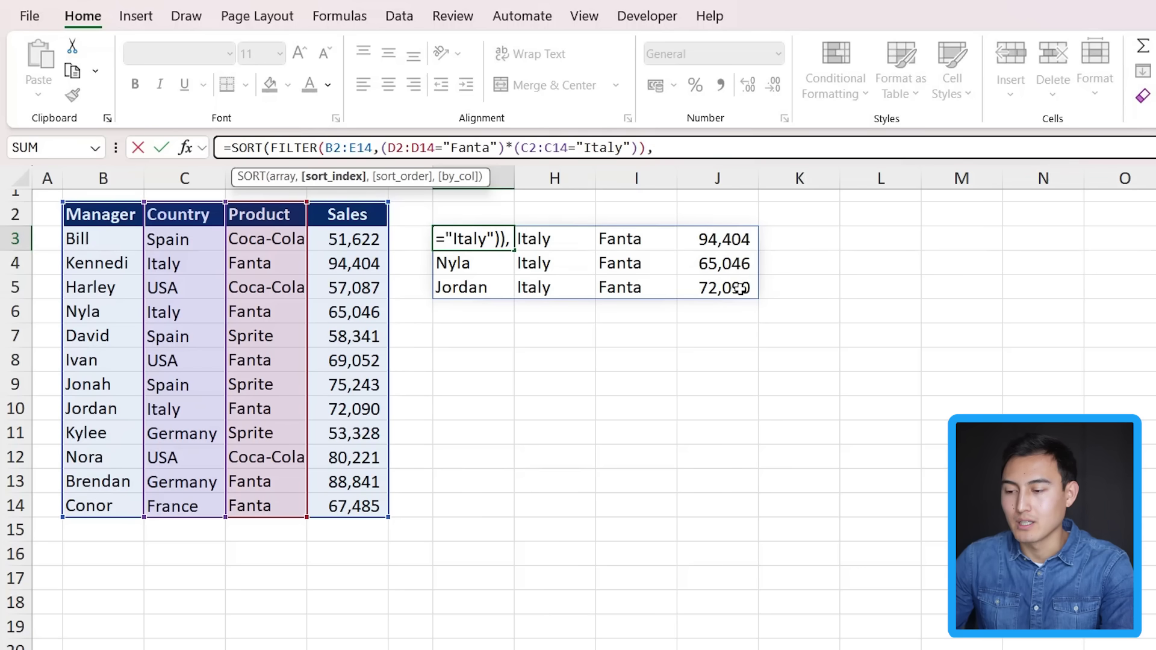
text(4,)
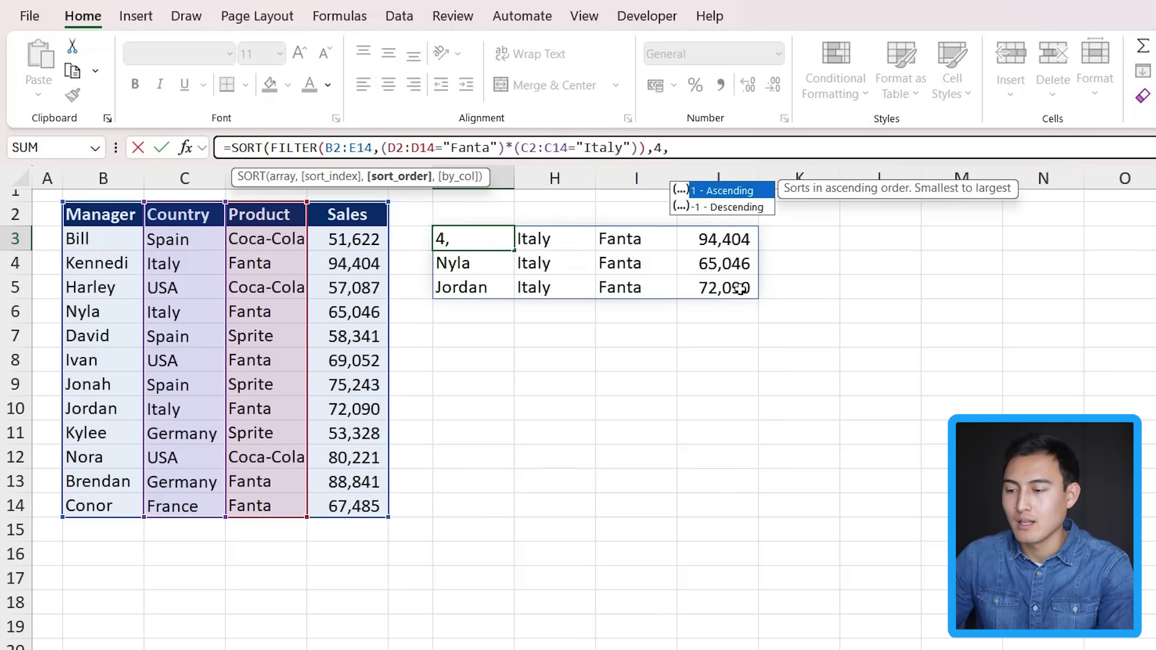
key(Down)
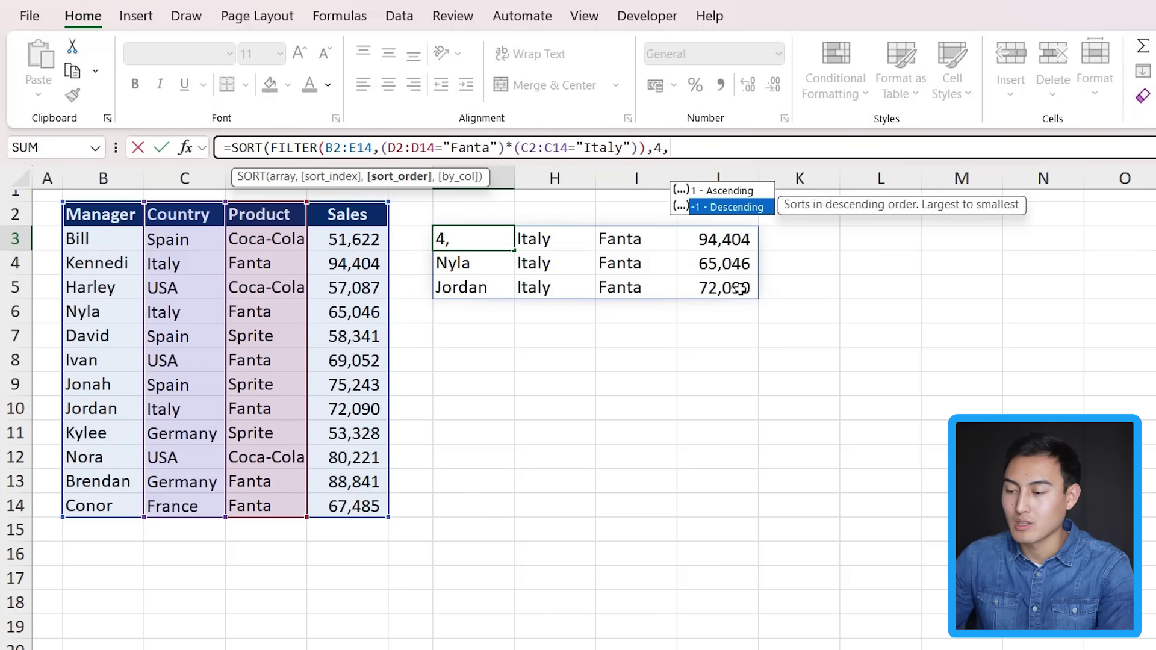
key(Tab)
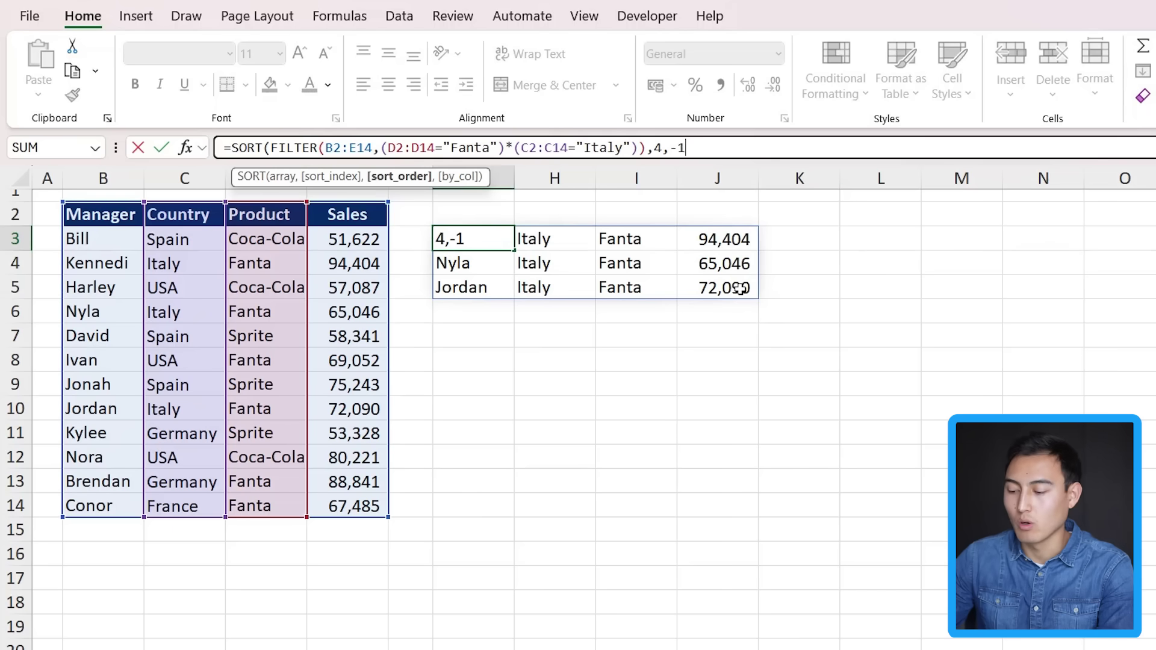
text())
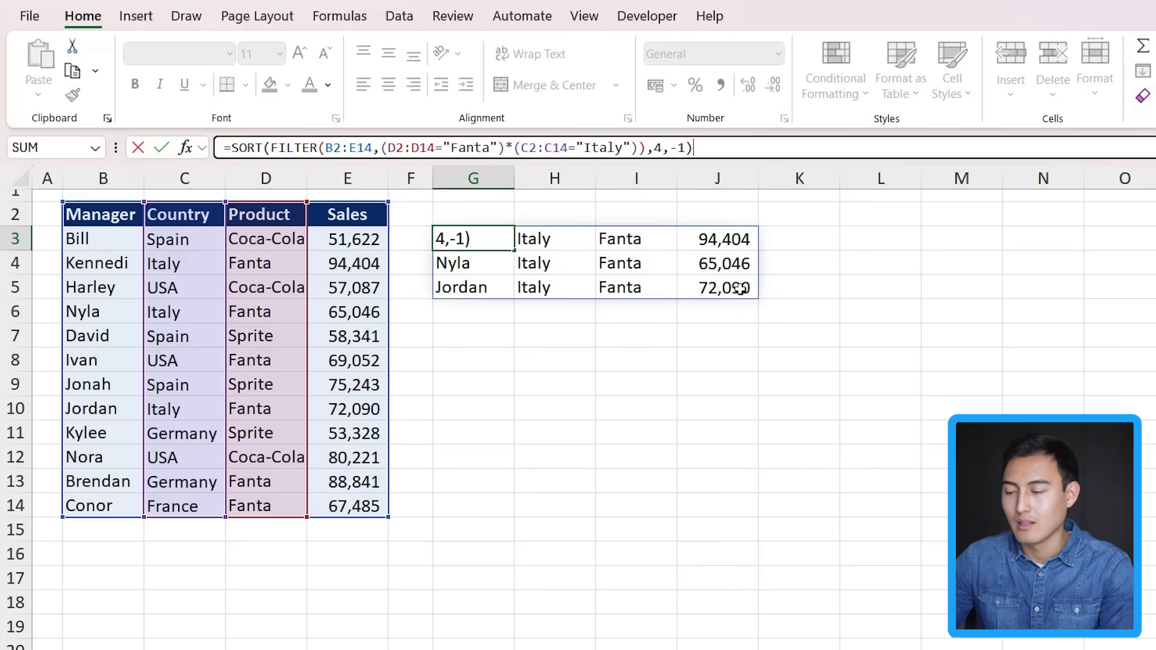
key(Return)
Review the sorted sales figures and highlight the SORT formula to explain its arguments.
key(Up)
key(Right)
key(Right)
key(Right)
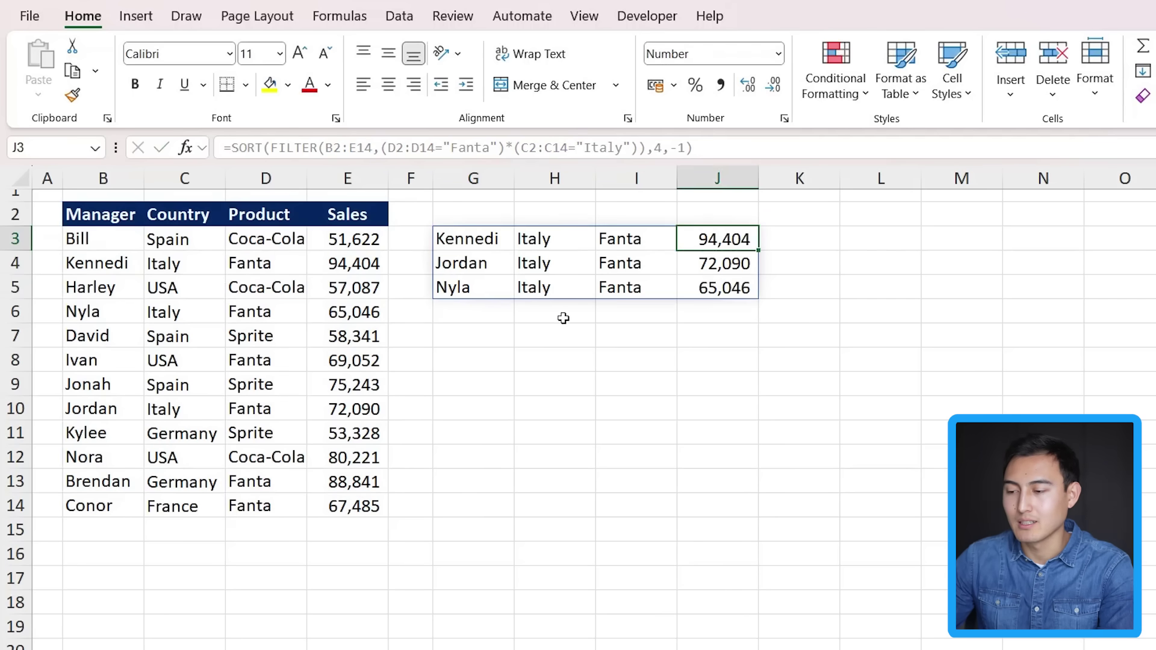
key(Down)
key(Down)
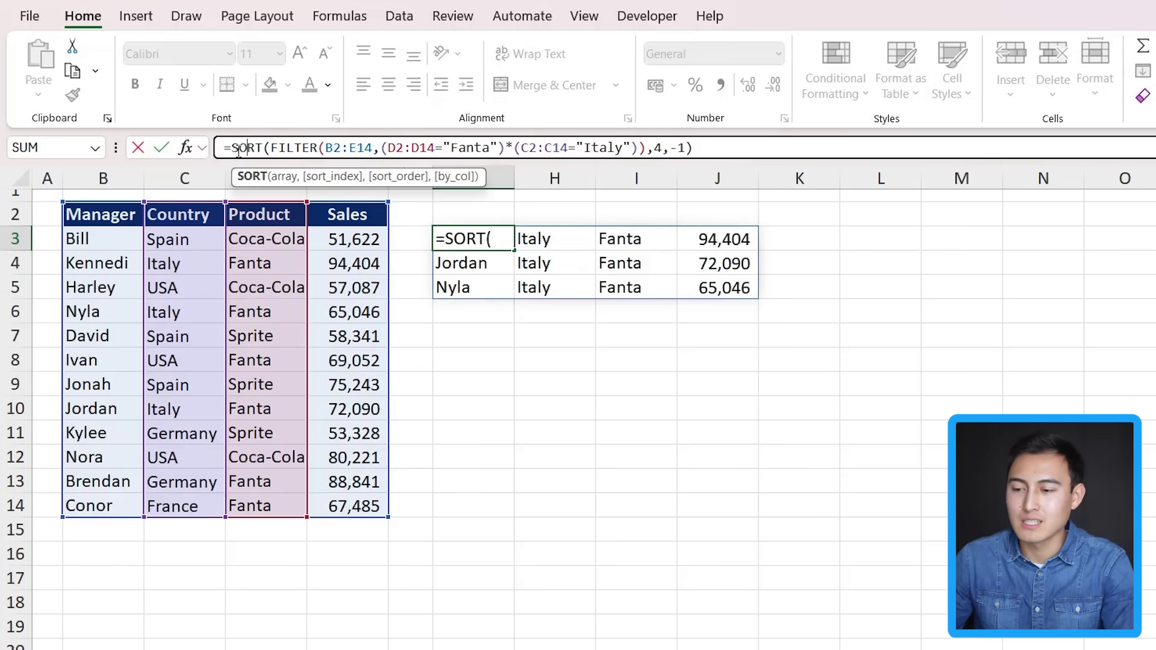
drag(238, 148, 657, 147)
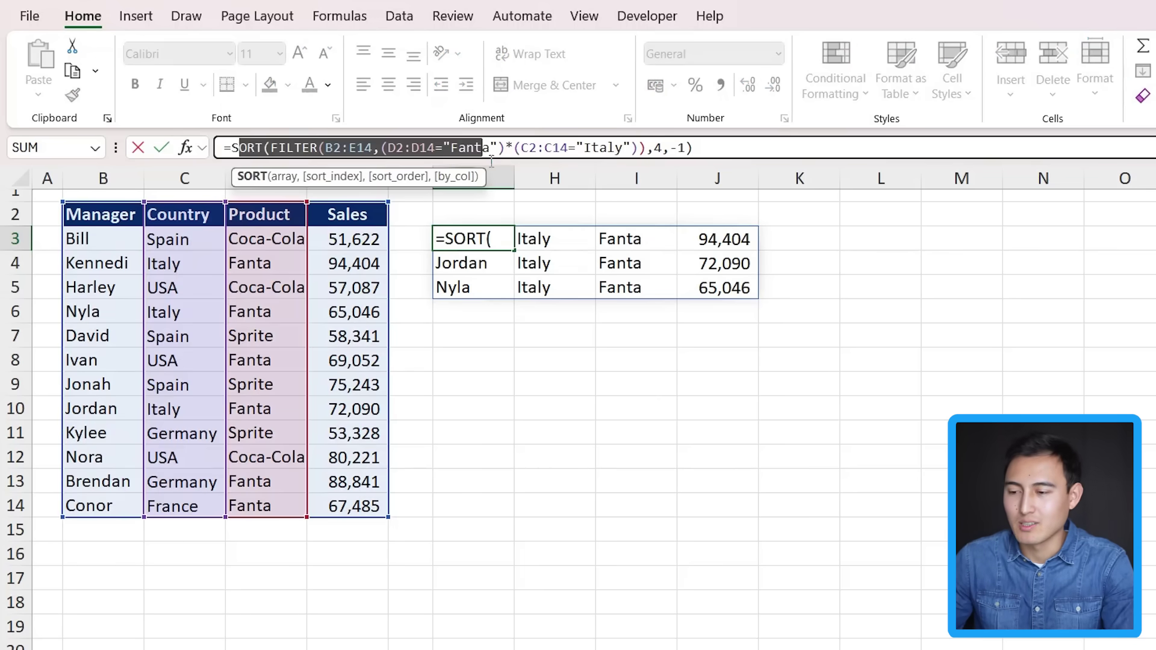
click(657, 148)
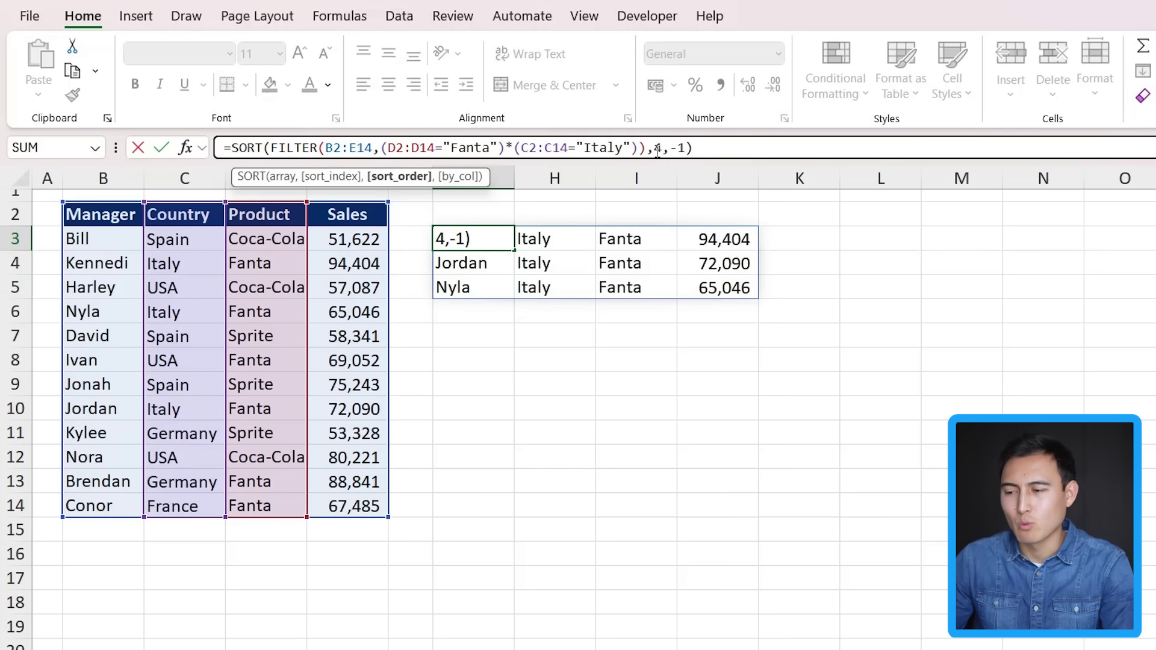
key(Left)
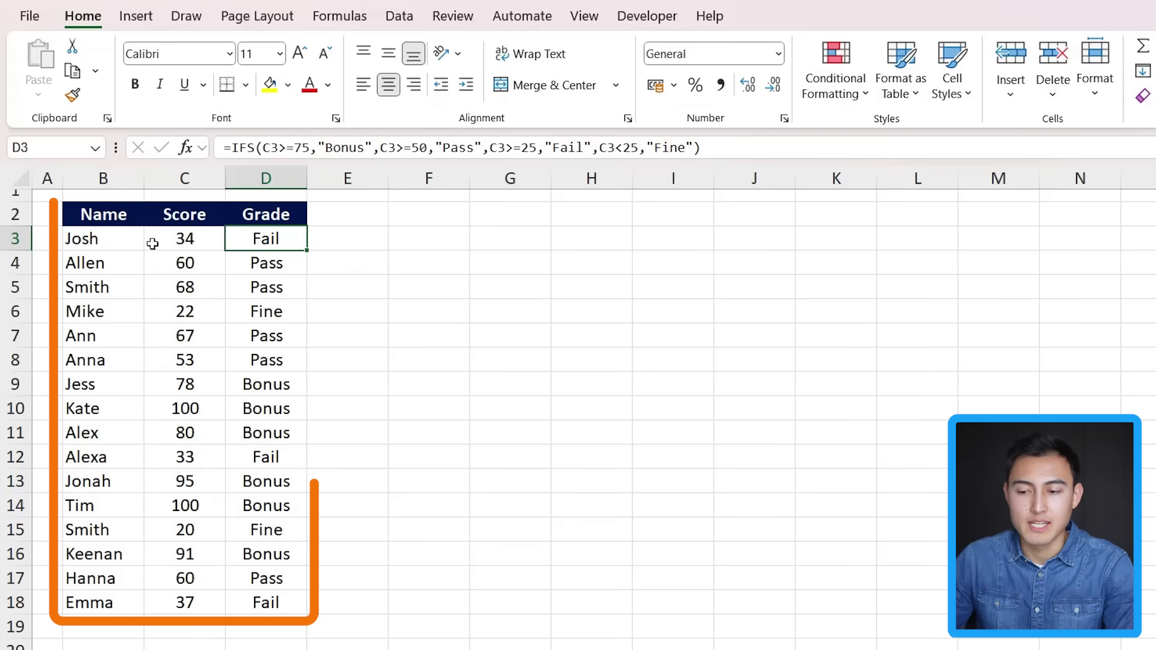
Review Josh's D3 IFS formula, walking through its Bonus, Pass, Fail and Fine conditions.
click(105, 241)
click(185, 239)
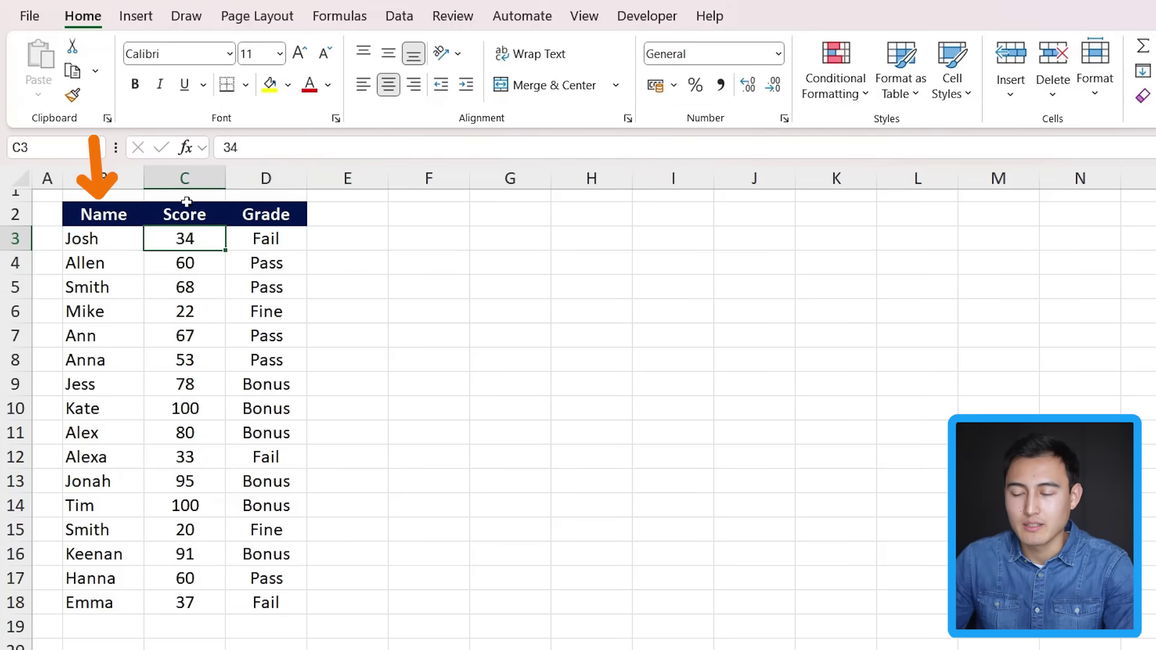
click(262, 238)
click(271, 148)
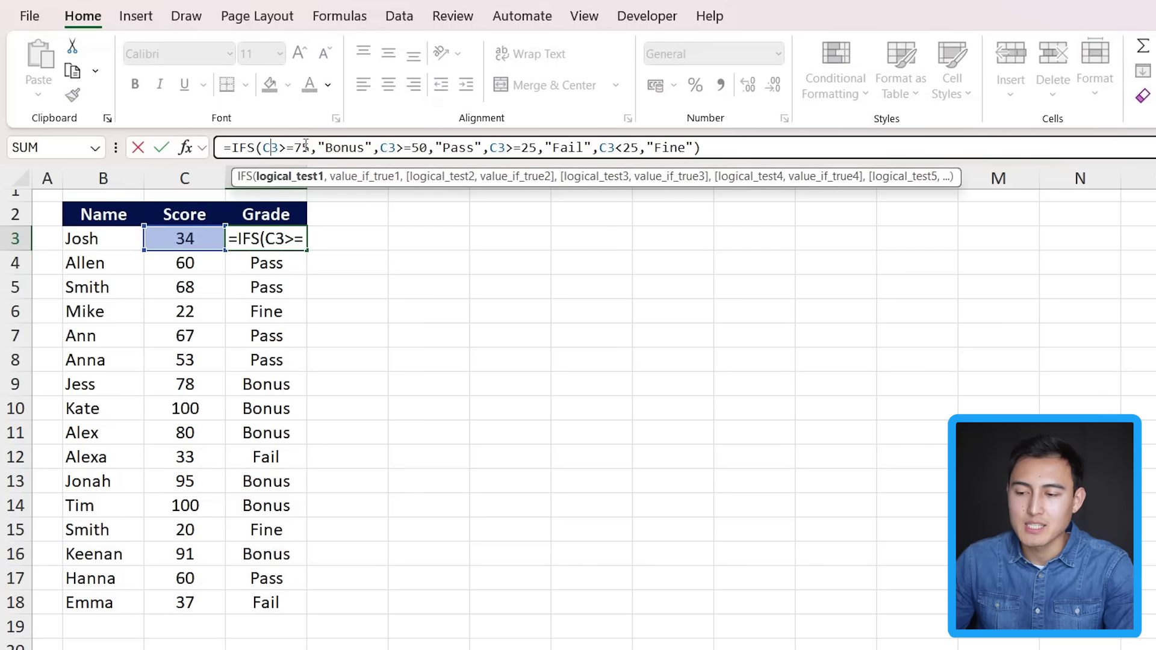
key(Right)
key(Right)
key(Right)
double_click(334, 147)
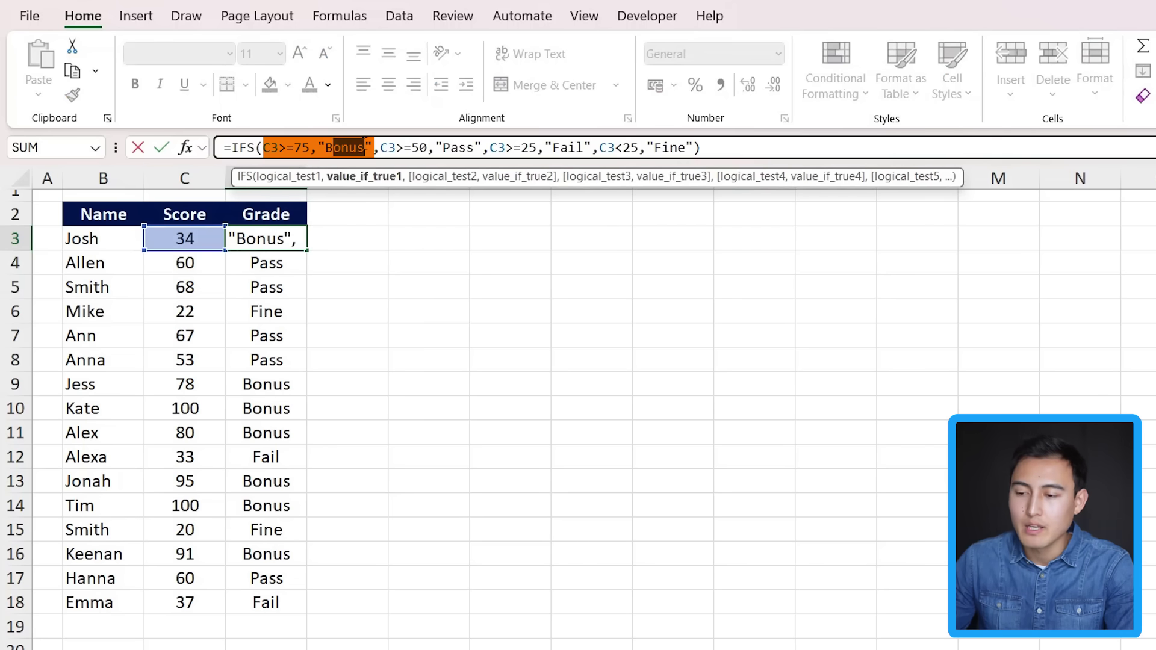
double_click(457, 148)
click(541, 147)
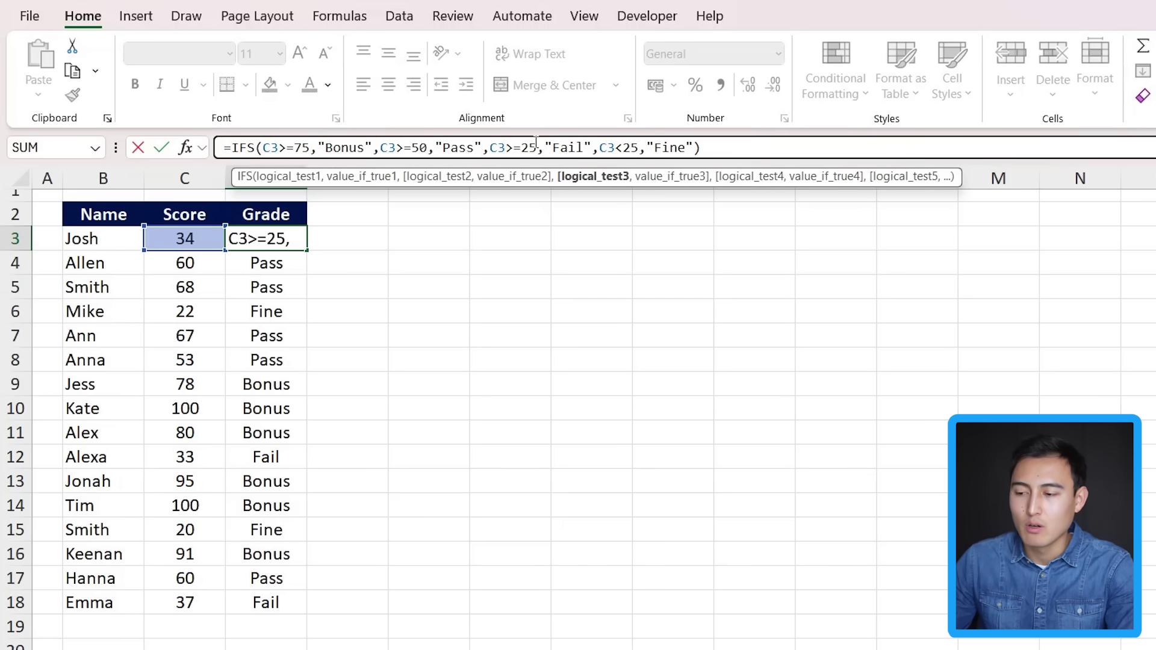
double_click(570, 147)
click(641, 148)
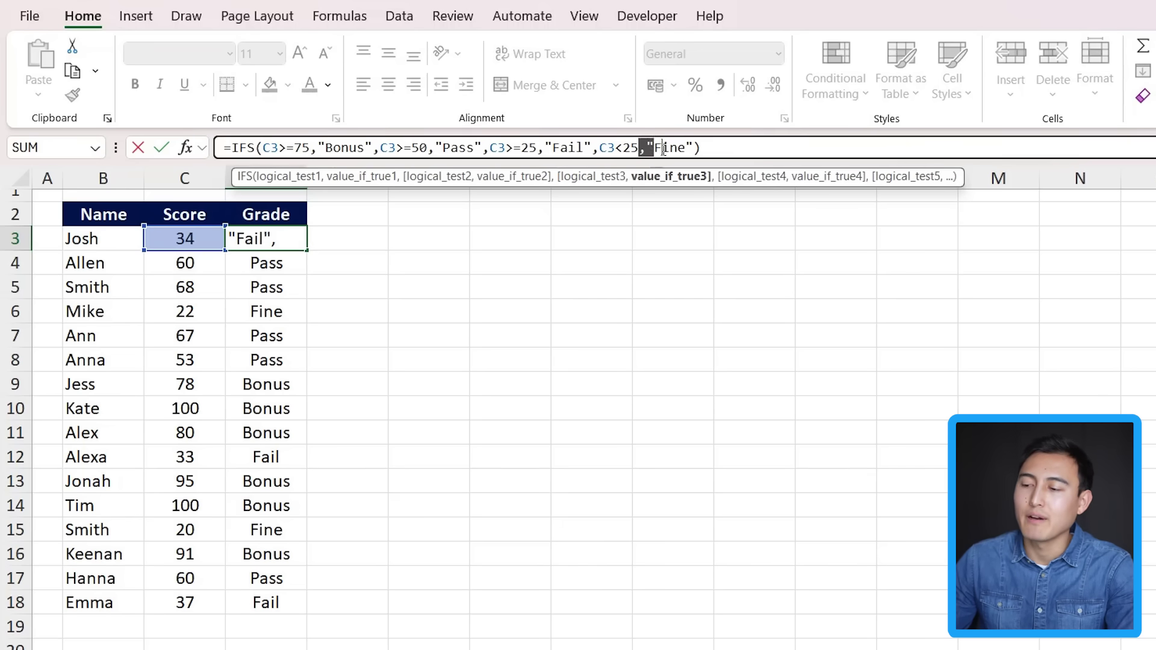
double_click(643, 148)
key(End)
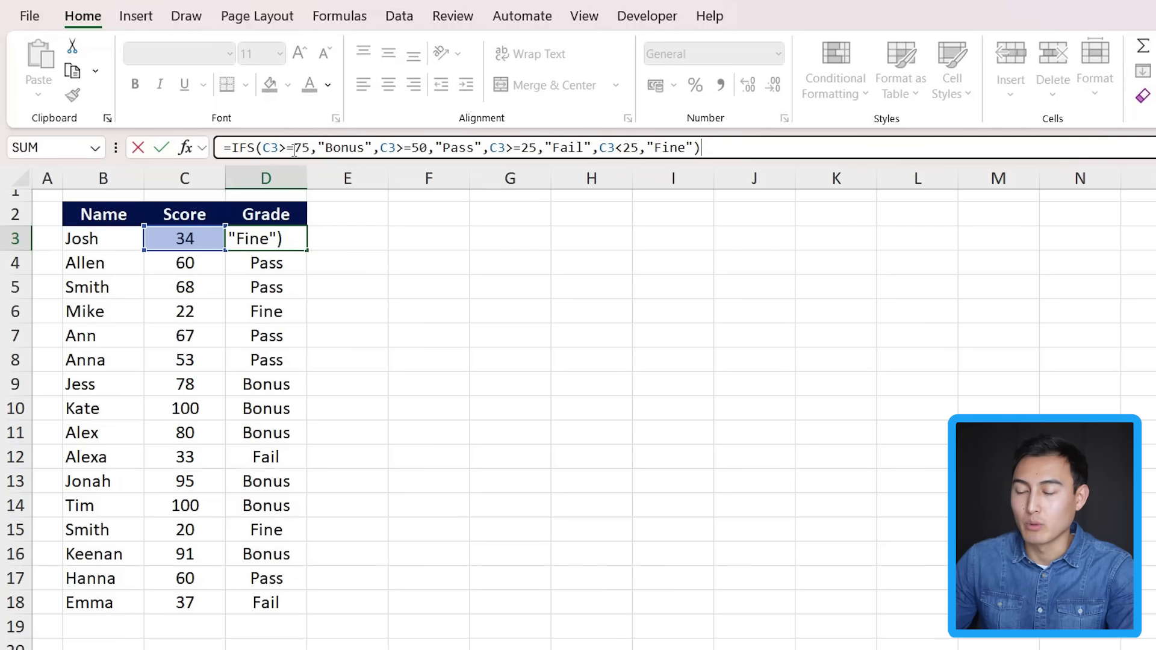
Undo the accidental quote and equals-sign edits so D3 still grades Josh as Fail.
click(326, 147)
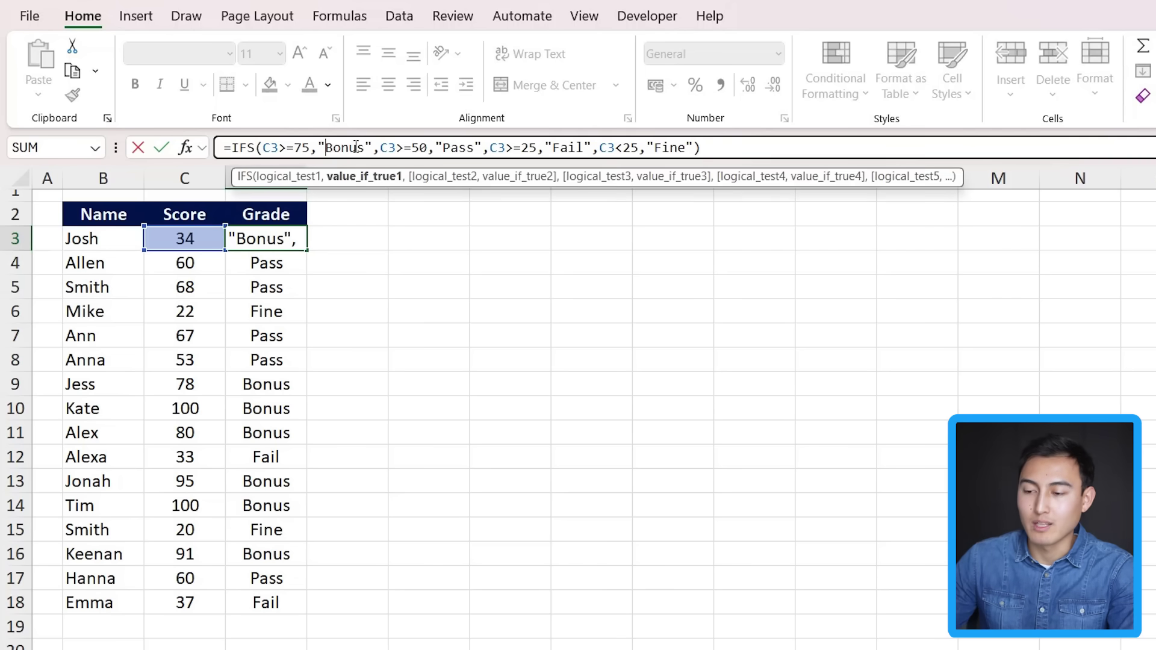
key(BackSpace)
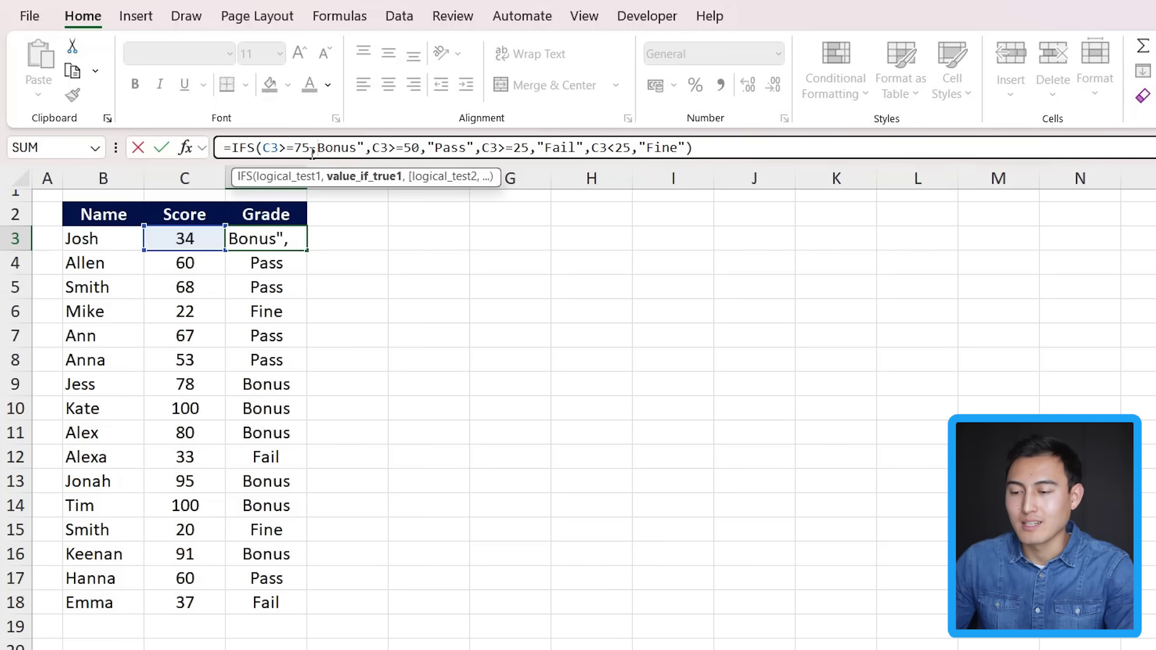
key(Return)
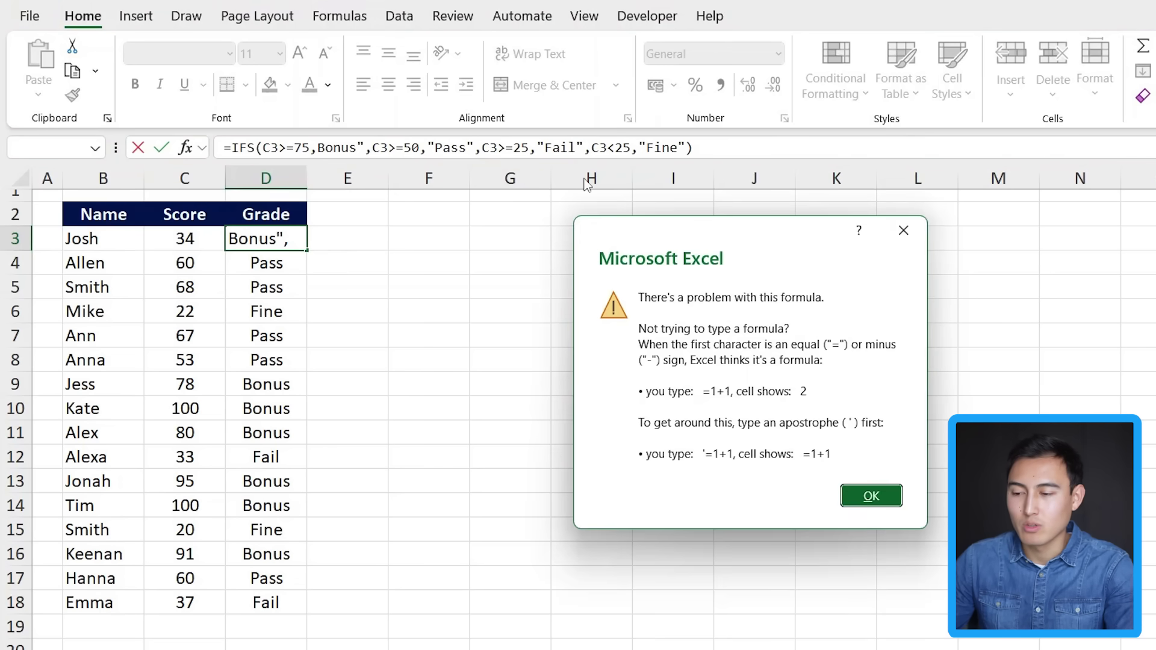
key(Return)
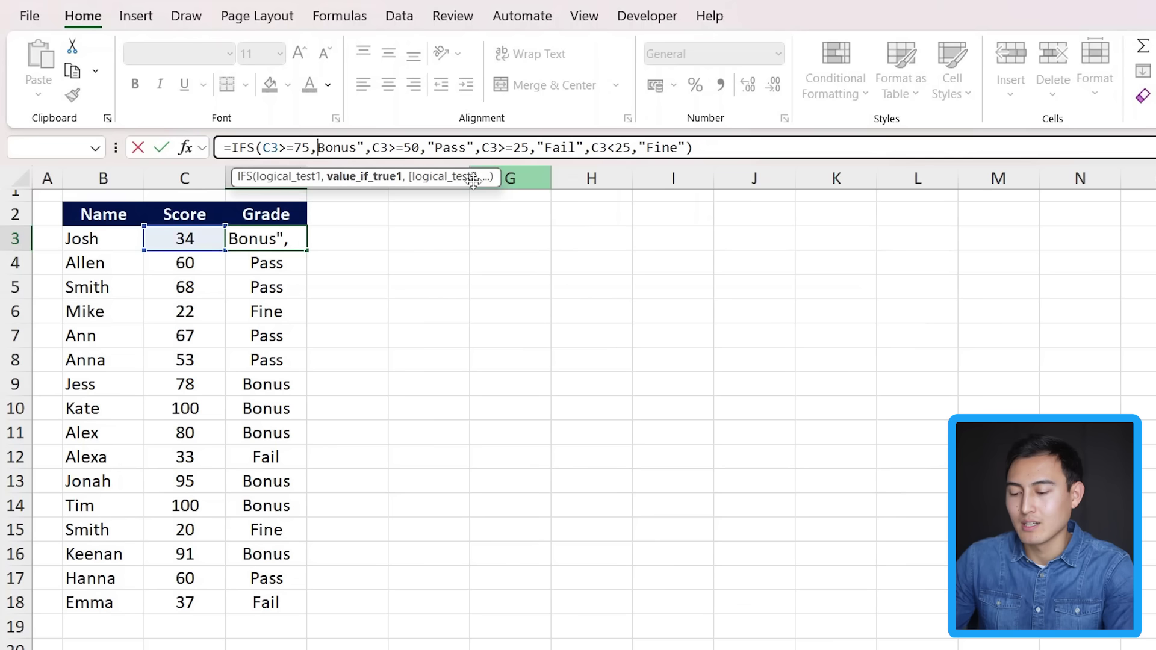
text(")
key(Left)
key(Left)
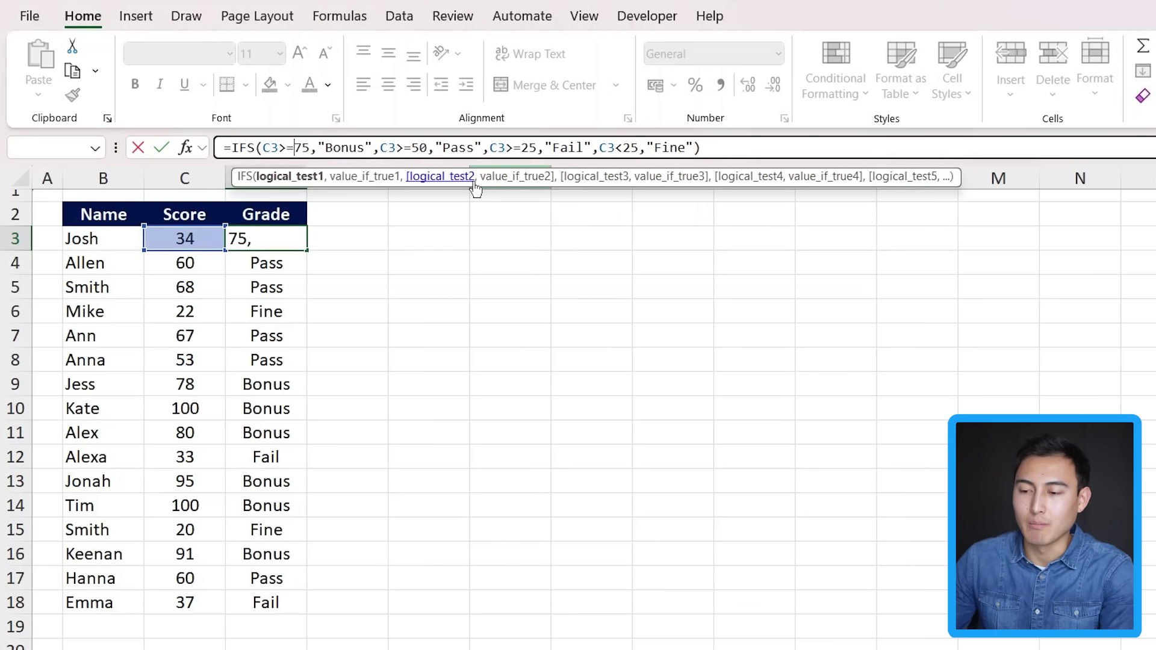
key(Delete)
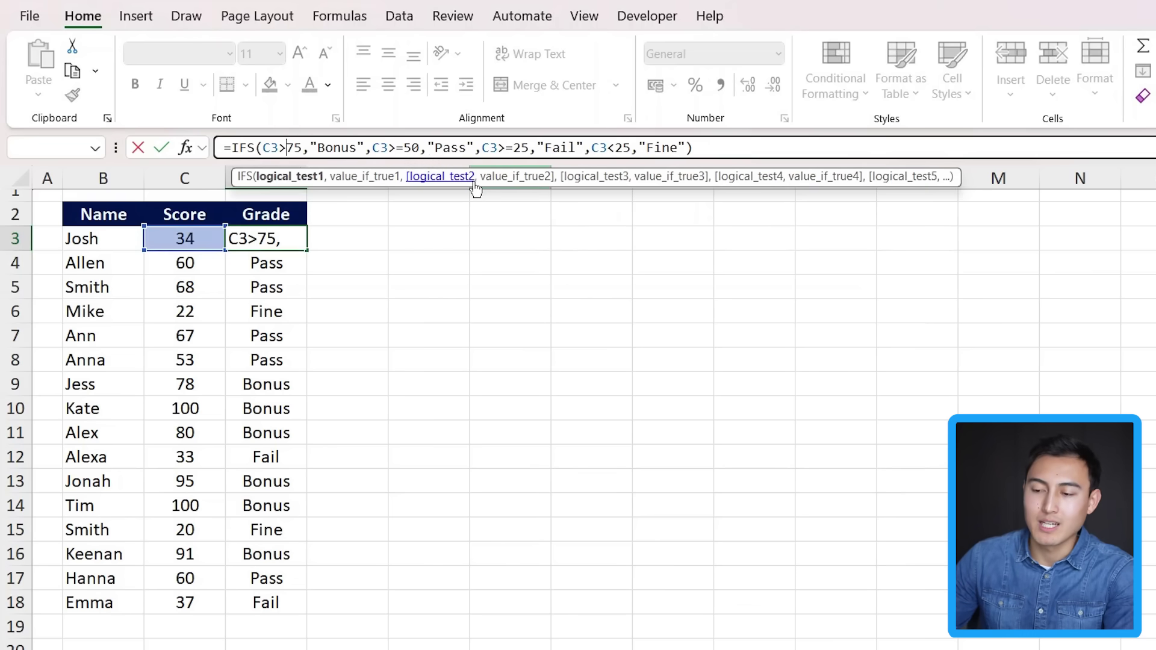
text(=)
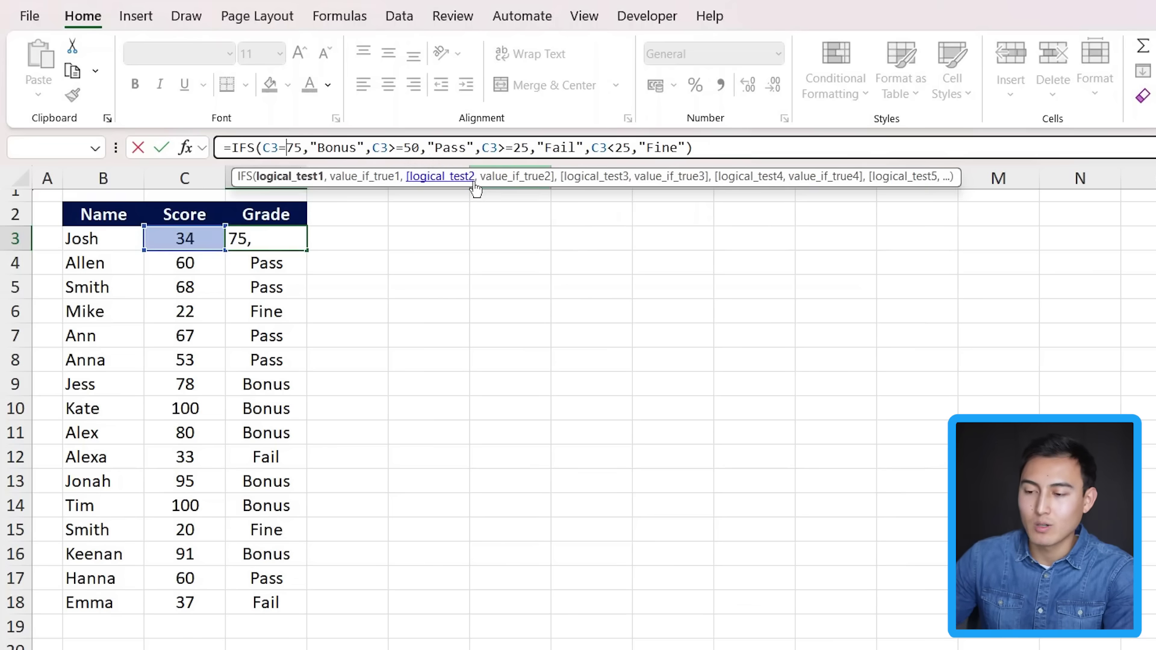
key(Left)
text(>)
key(ctrl+Return)
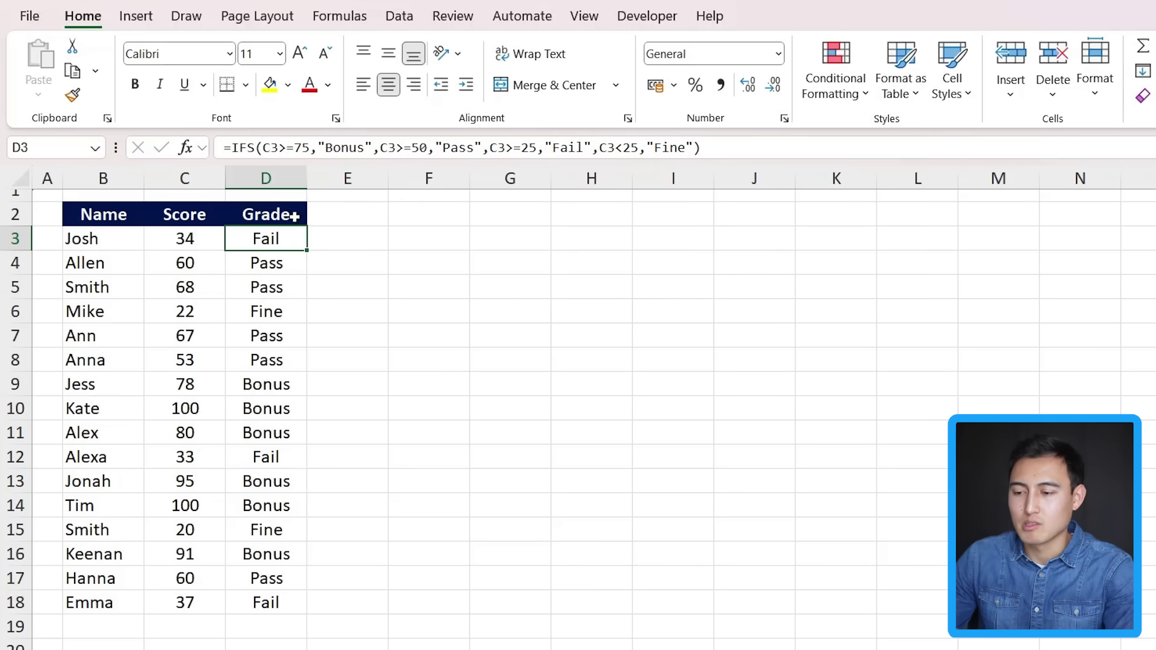
Copy the entire IFS grading formula text from the formula bar.
click(293, 146)
key(ctrl+a)
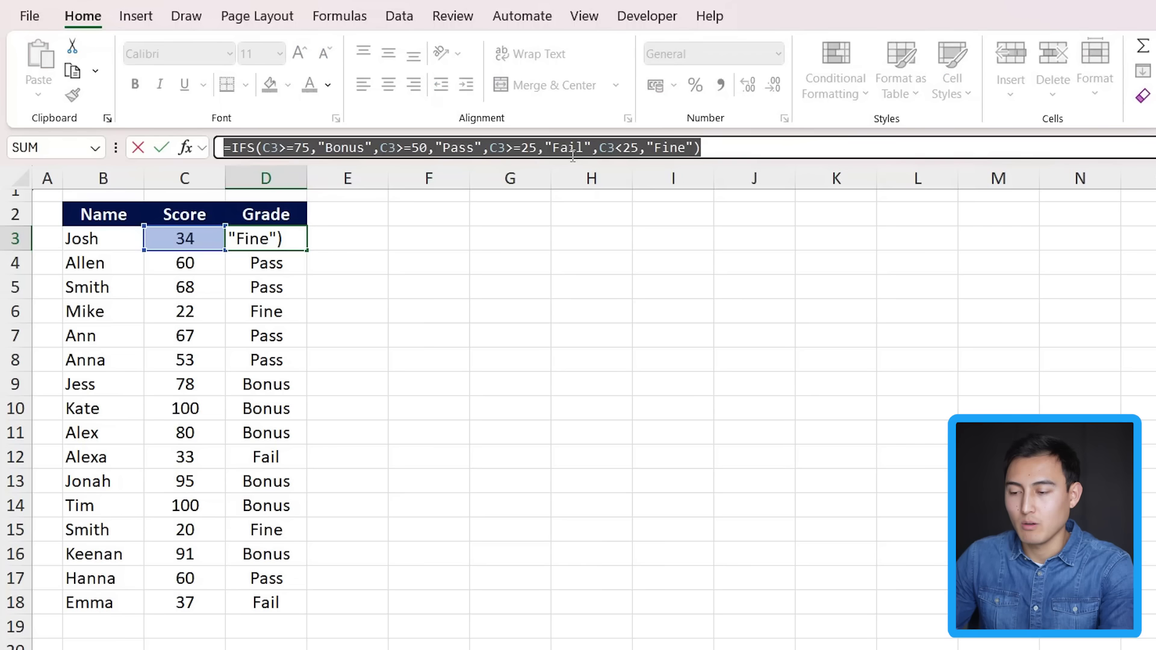
key(ctrl+c)
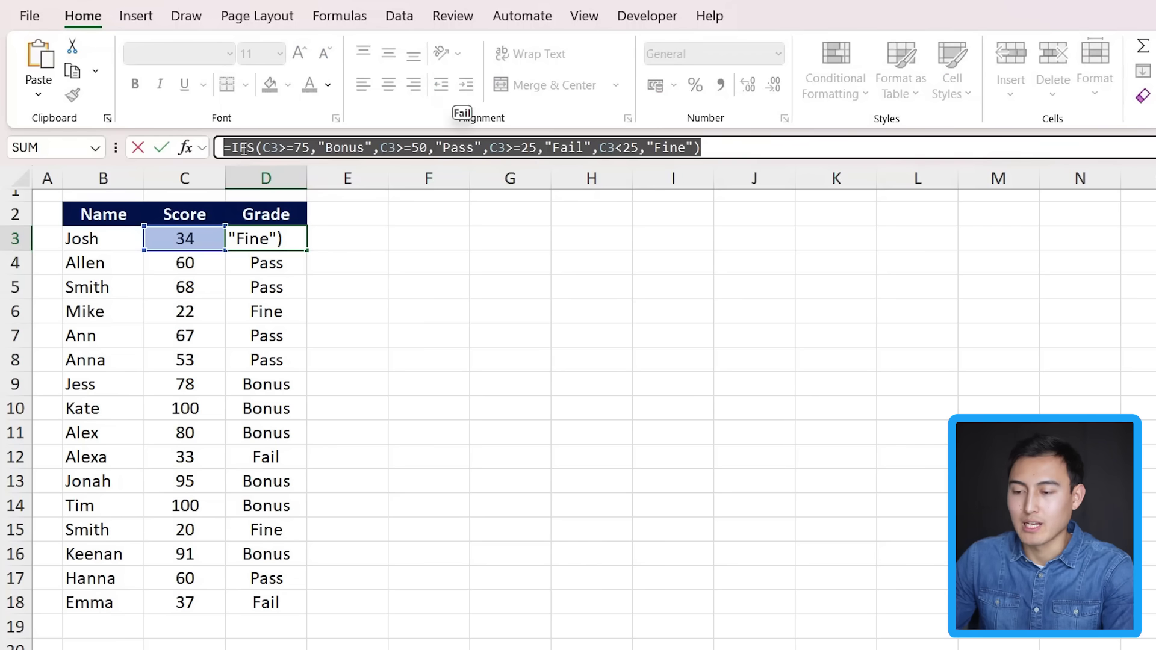
Leave D3 unchanged, select empty cell E3, and open Name Manager from Formulas.
key(Escape)
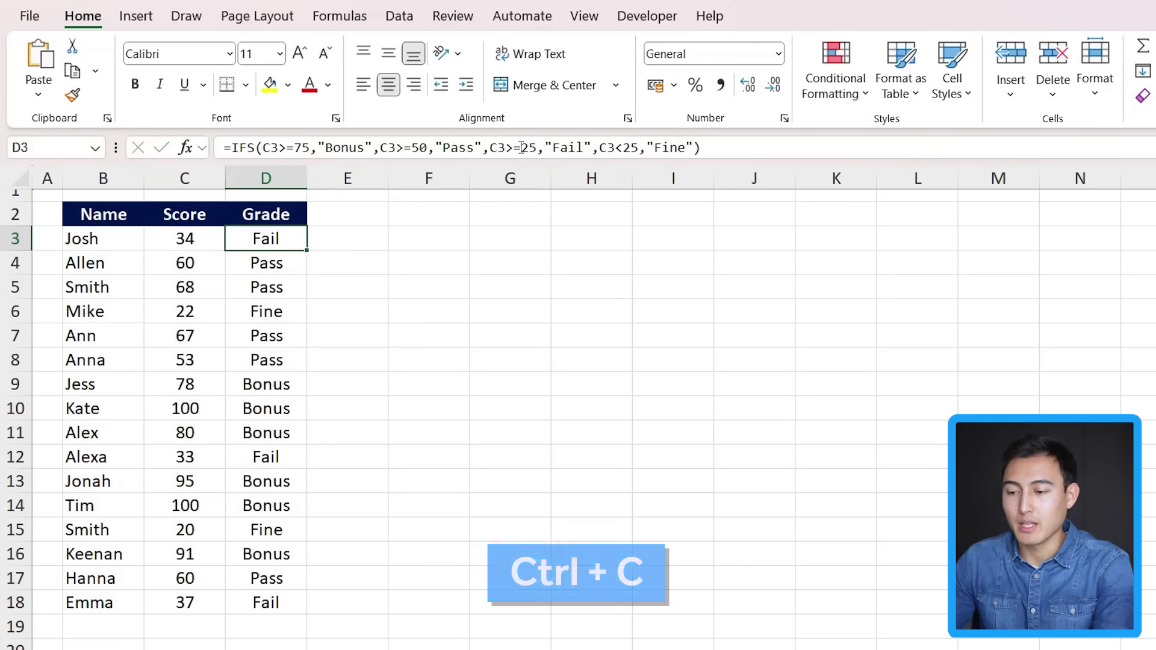
key(Right)
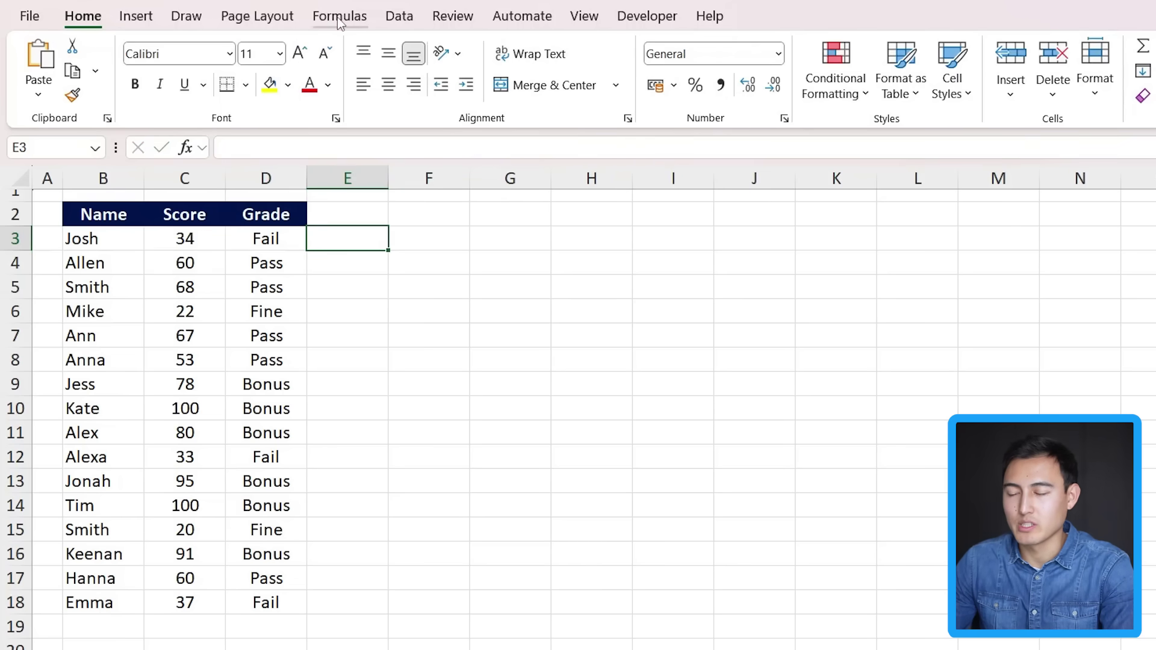
click(339, 16)
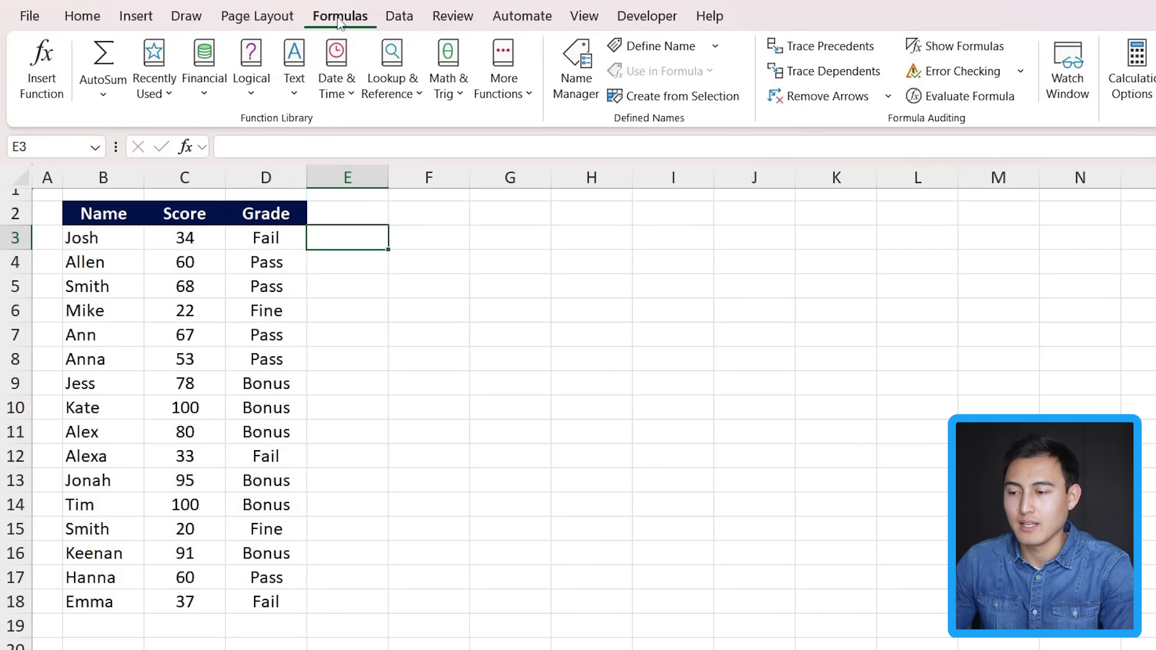
click(574, 72)
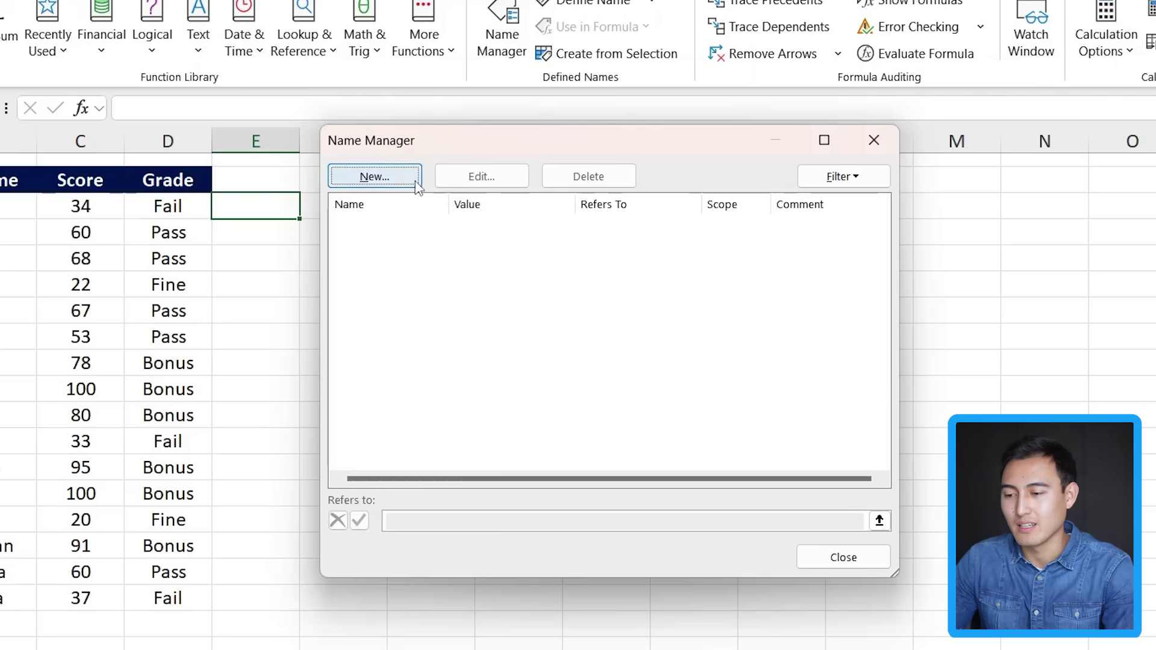
Start a new name whose Refers to holds the pasted IFS formula, minus the extra equals sign.
click(374, 176)
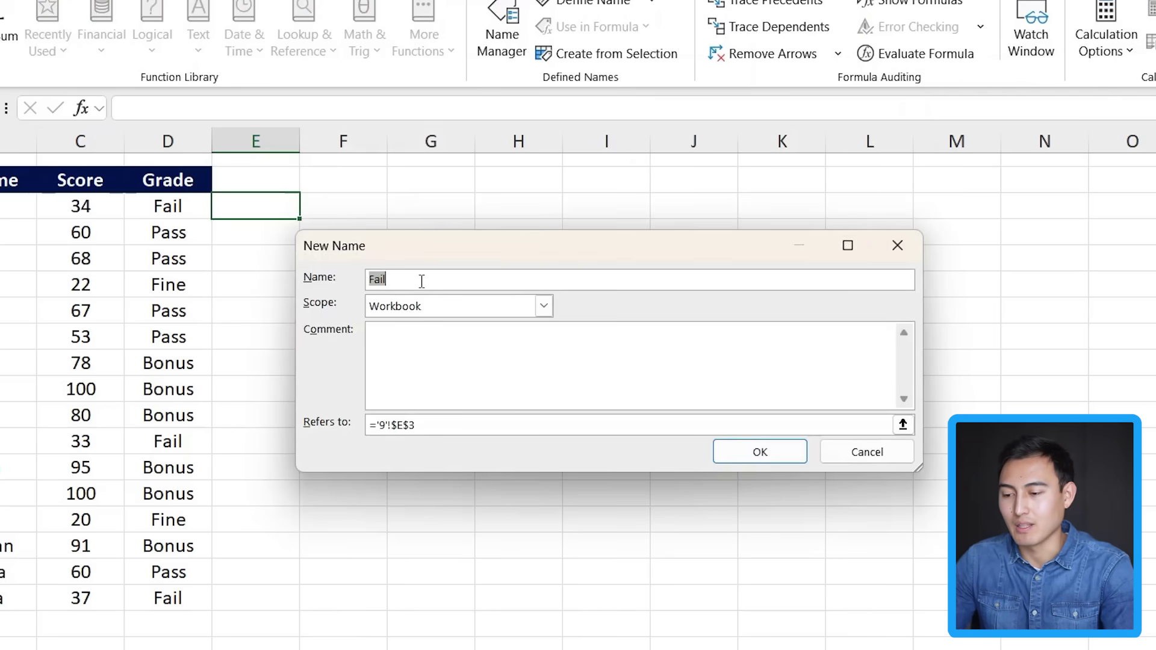
text(Test)
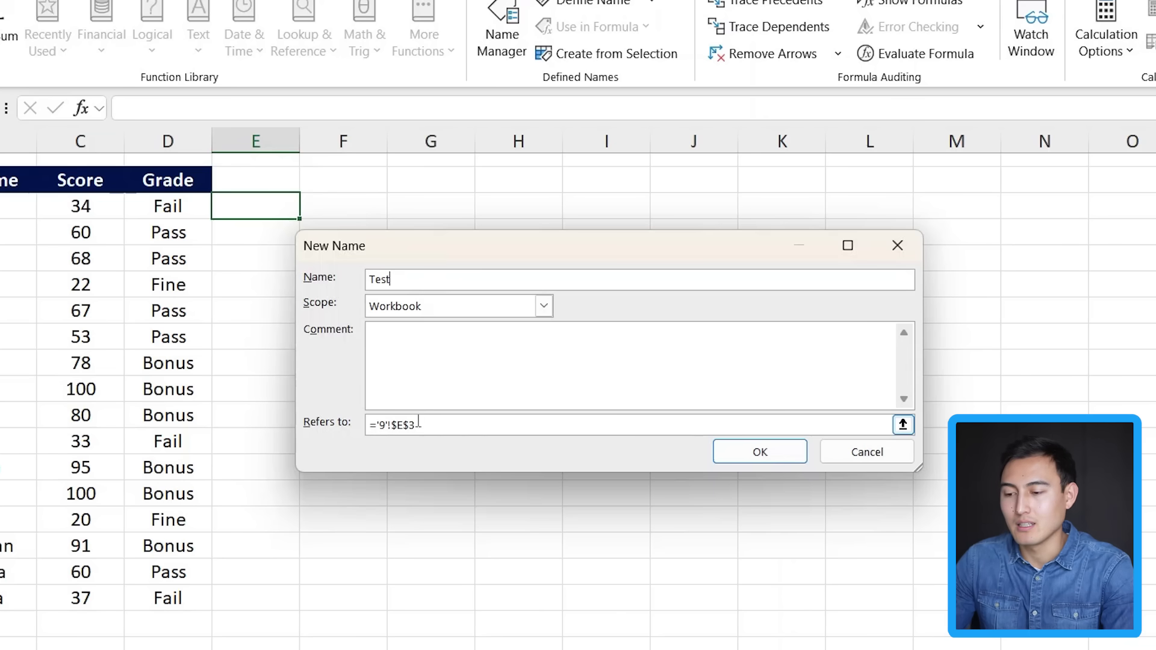
click(448, 423)
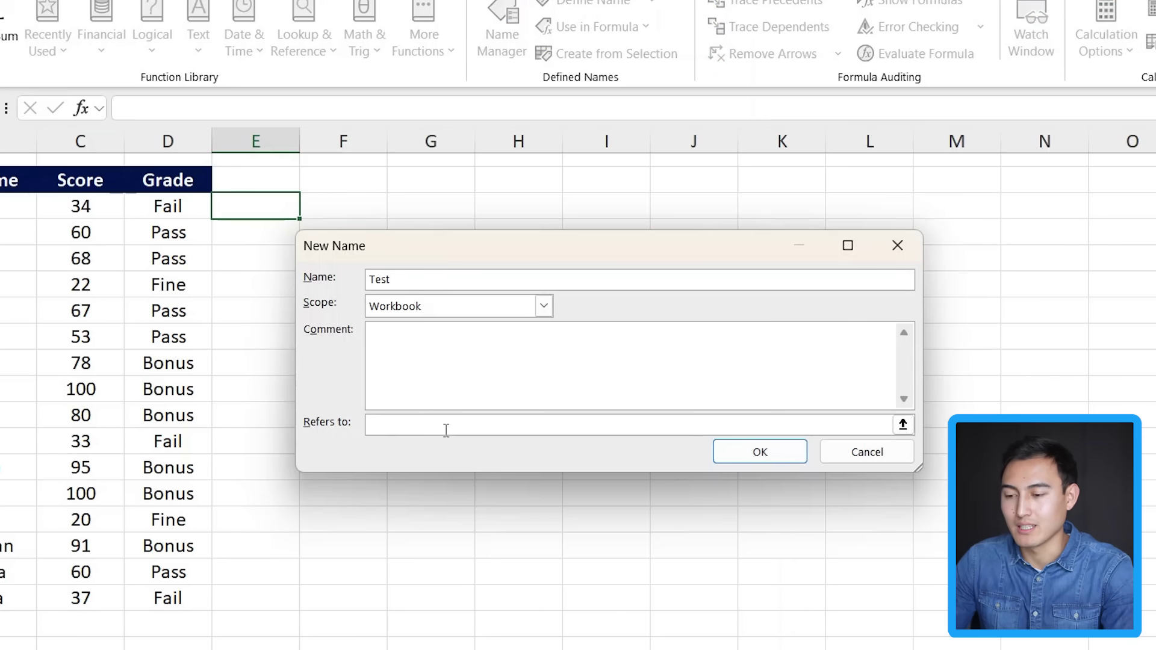
text(=LAMBDA()
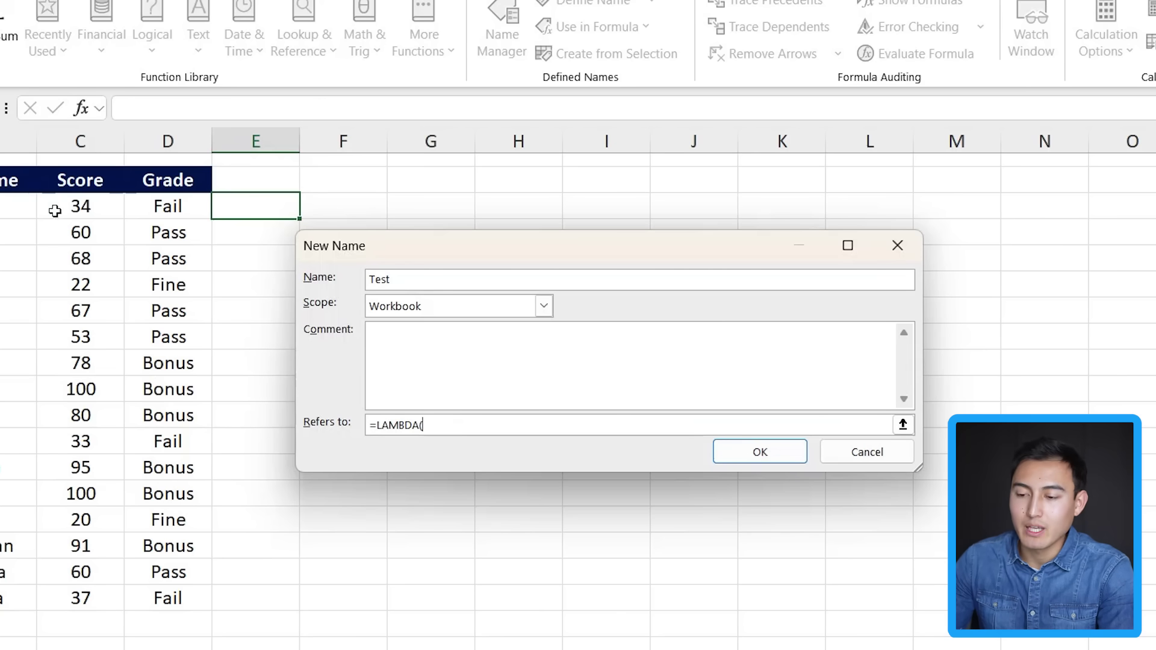
text(score)
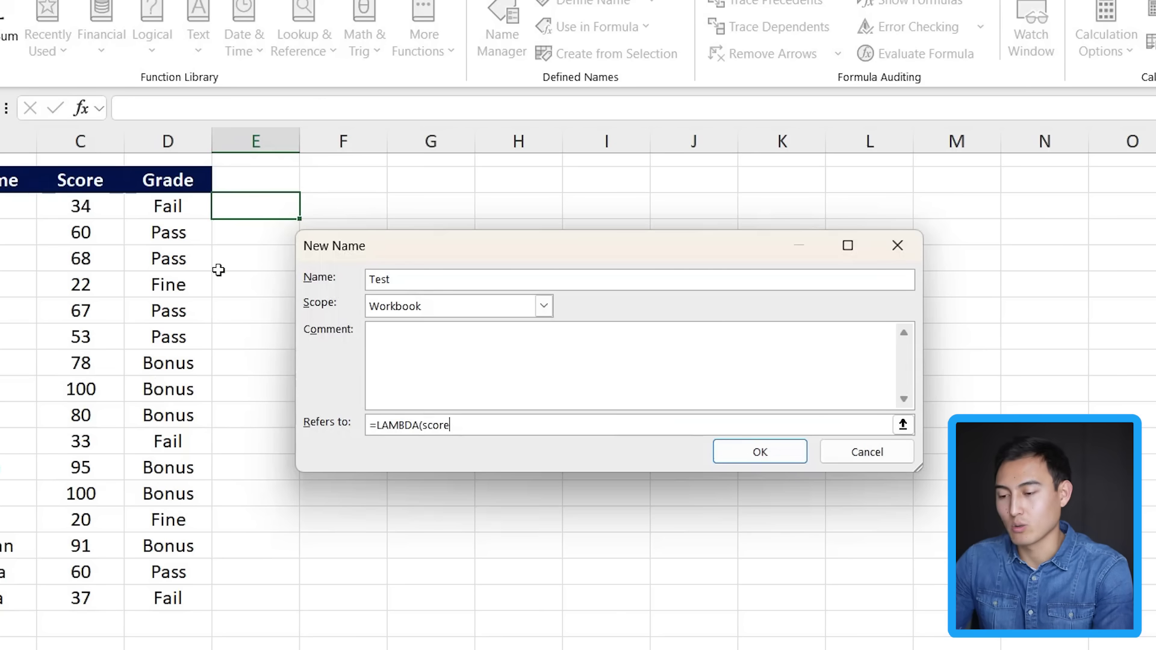
text(,)
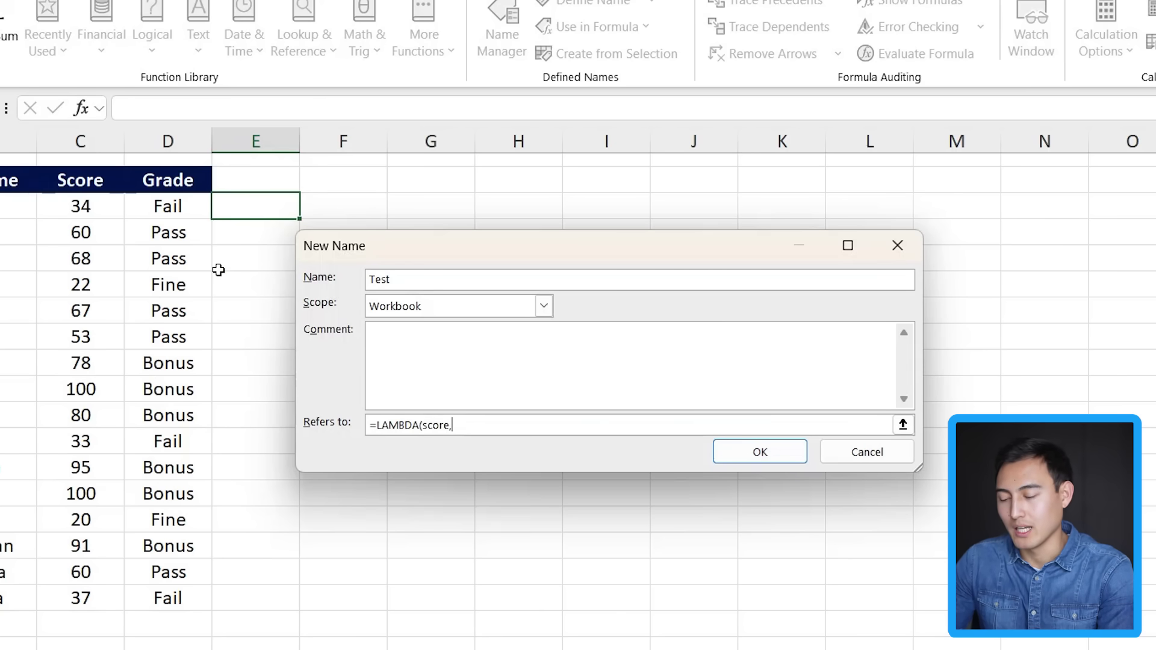
key(ctrl+v)
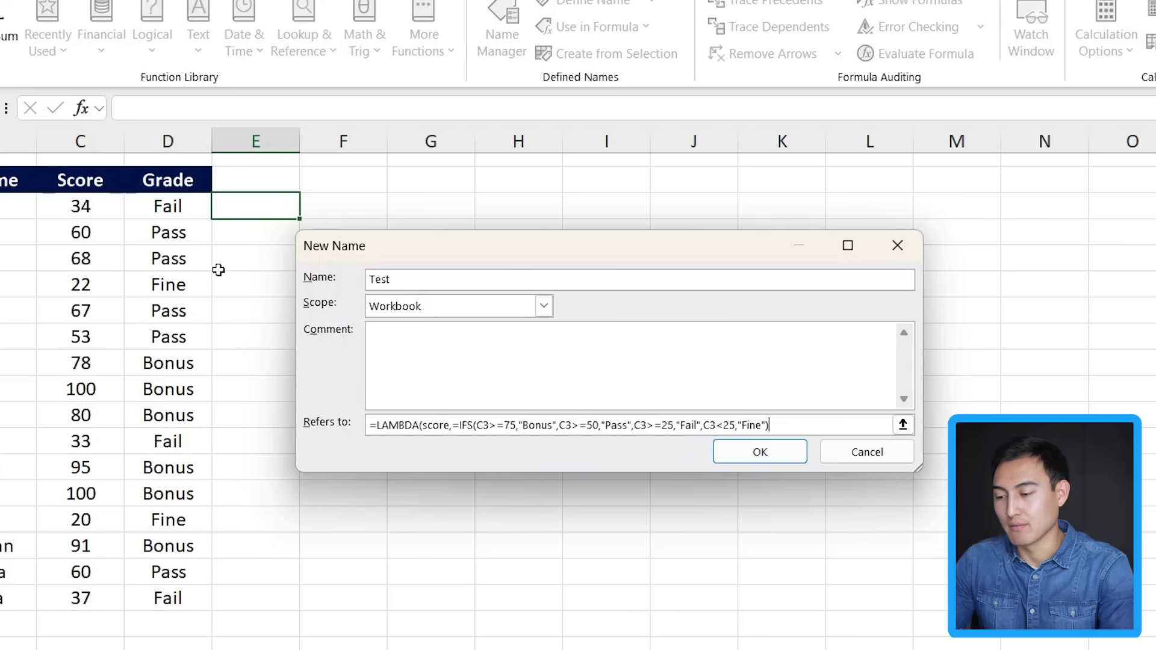
click(457, 425)
key(BackSpace)
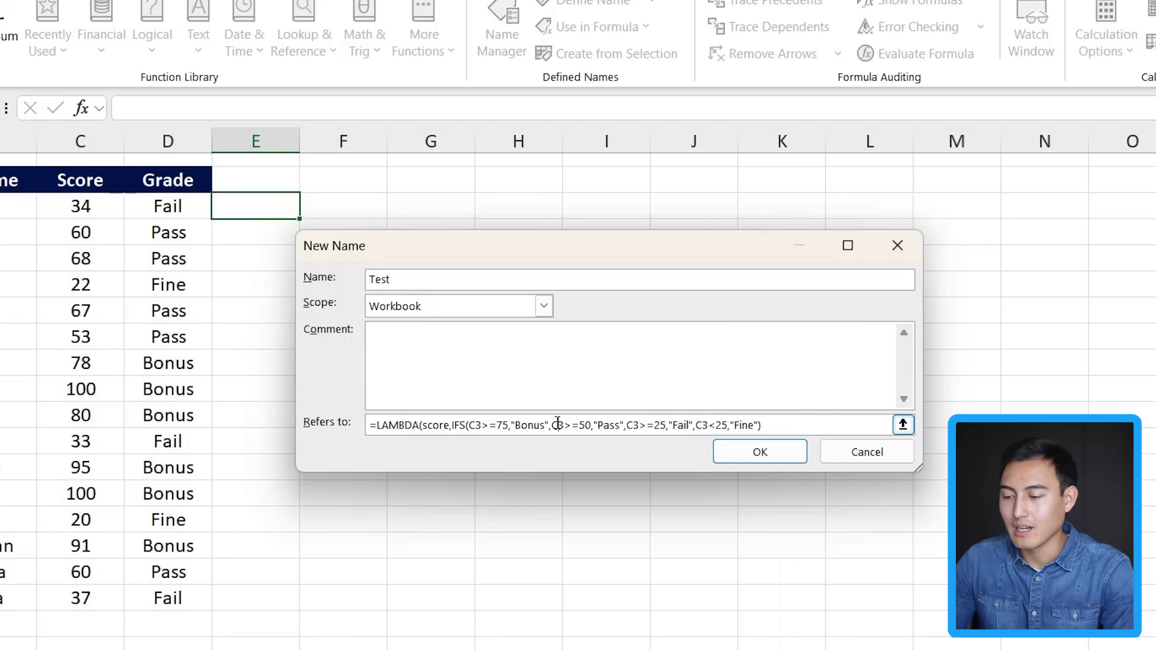
Replace every C3 reference in the definition with the score parameter.
double_click(434, 425)
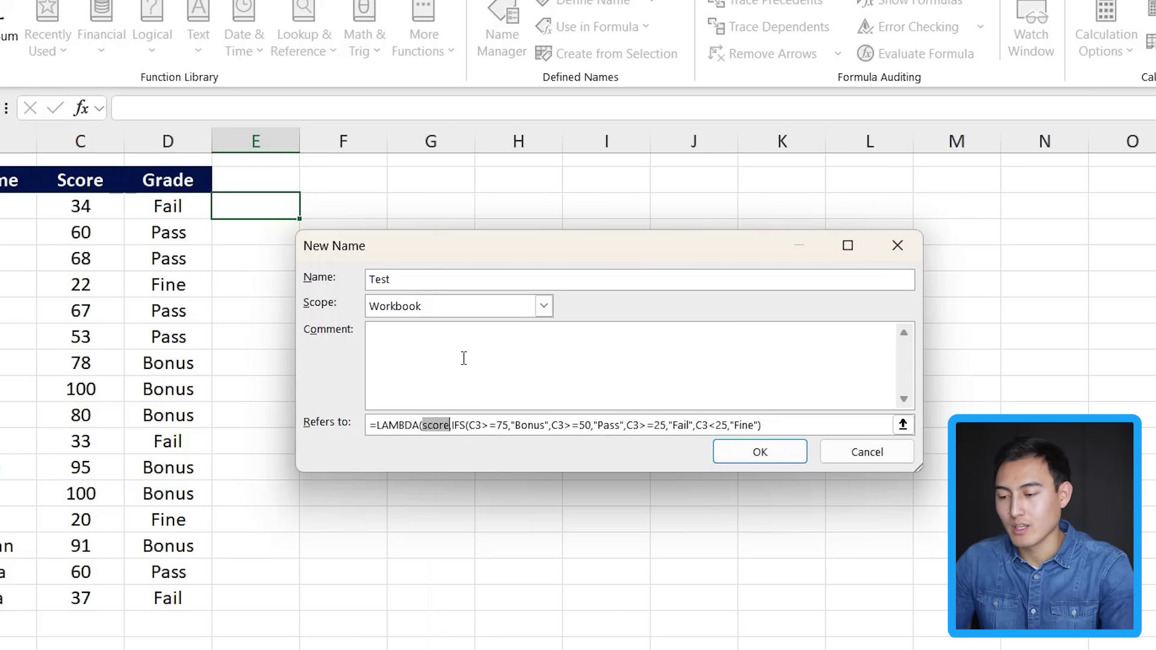
double_click(473, 424)
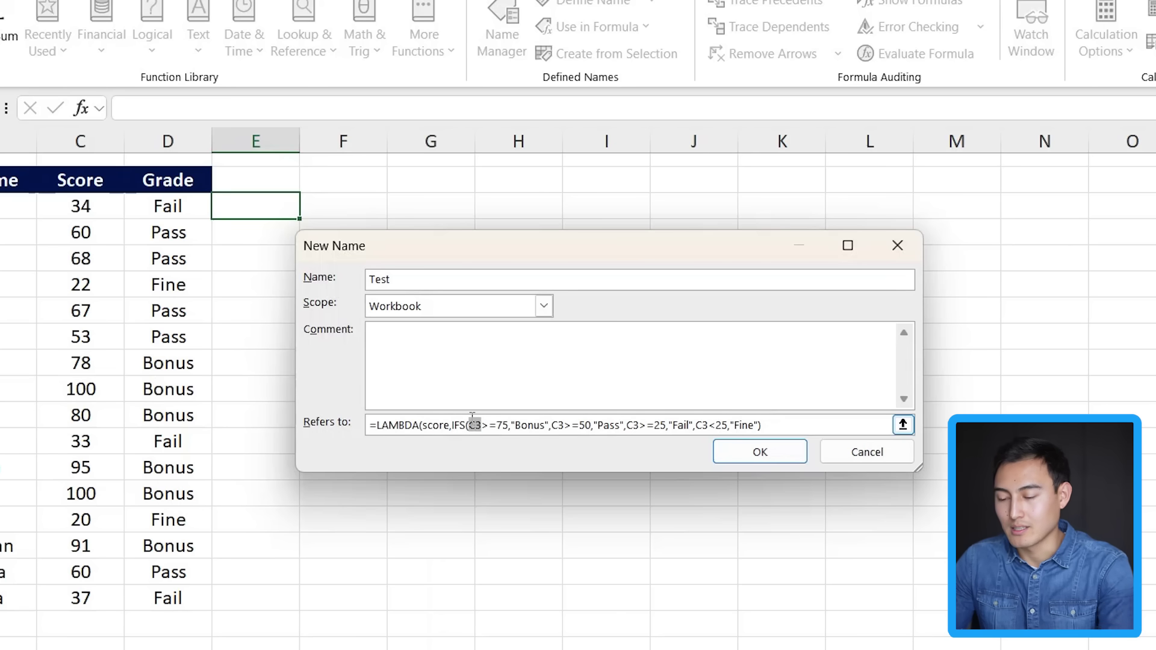
key(ctrl+v)
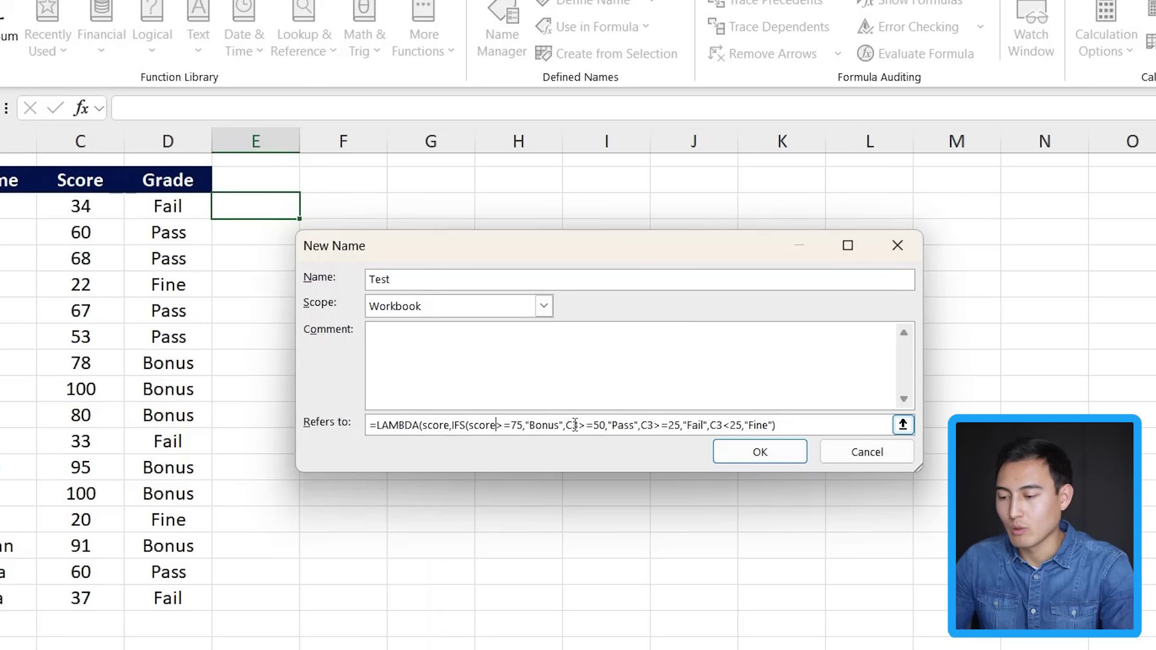
double_click(571, 425)
key(ctrl+v)
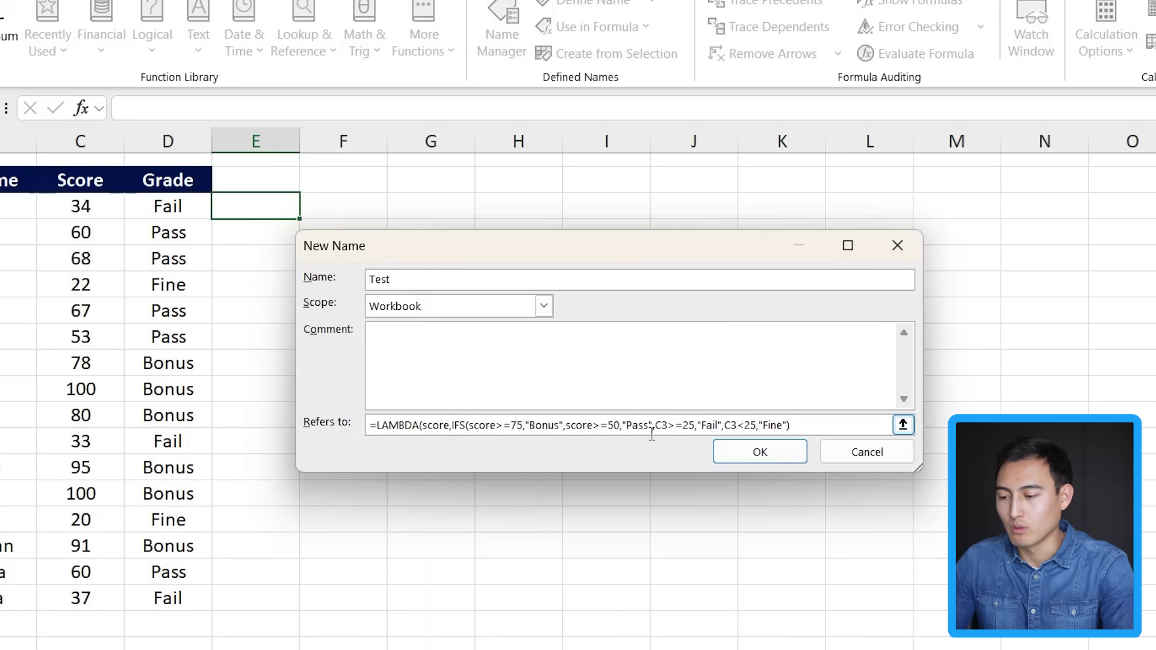
double_click(661, 425)
key(ctrl+v)
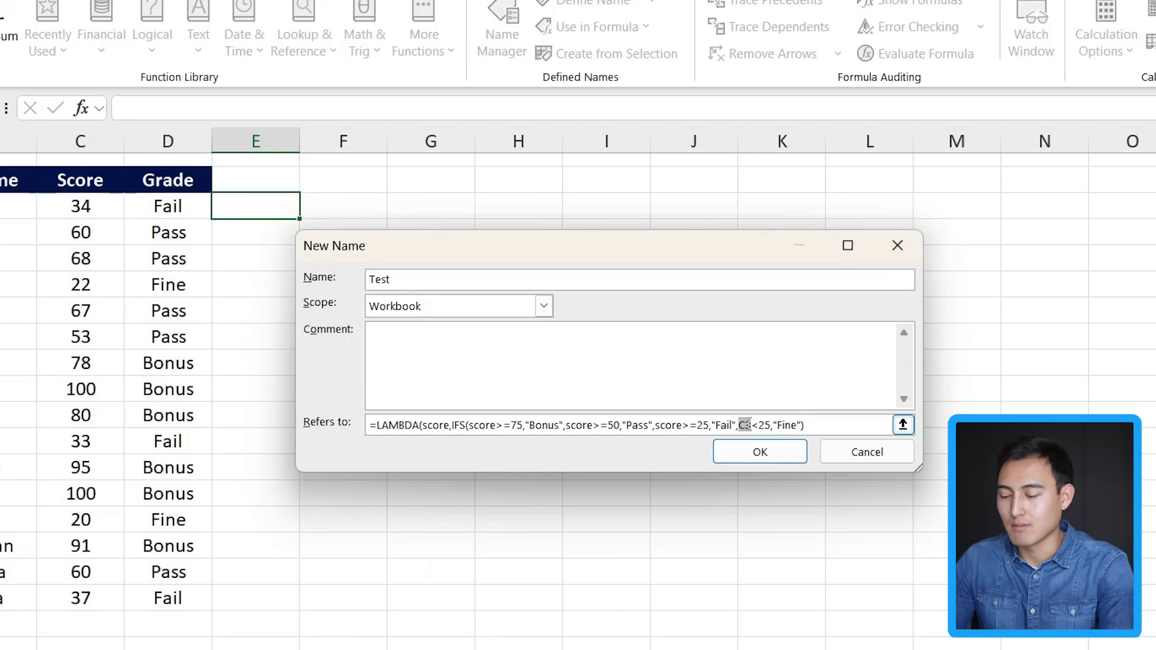
key(ctrl+v)
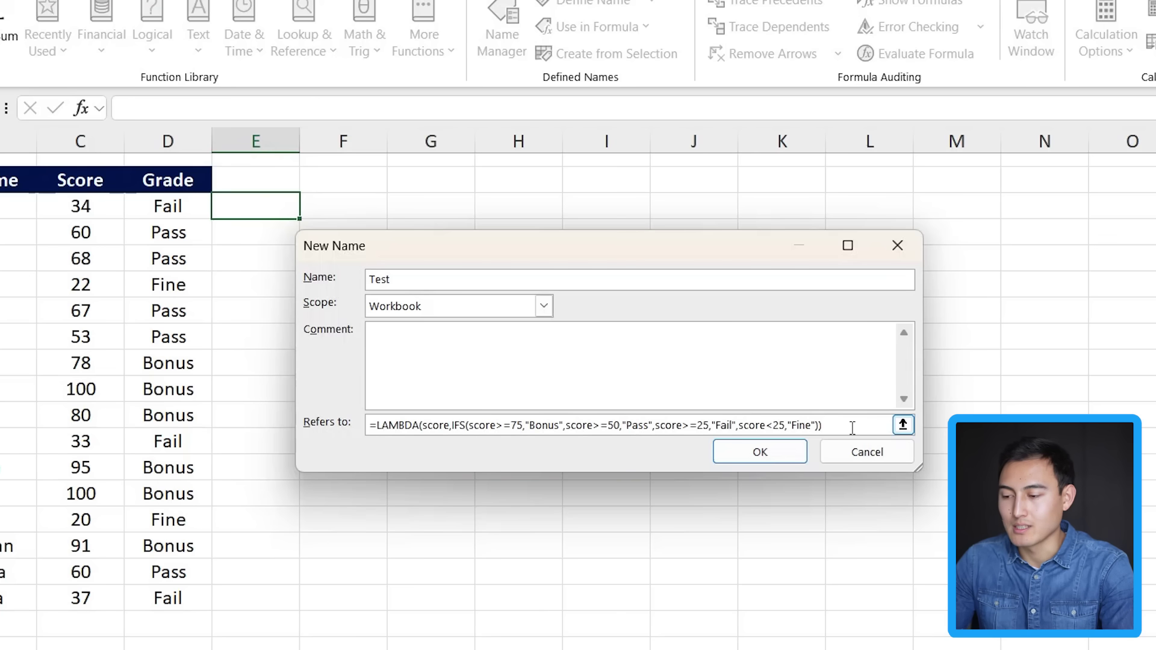
Save the Test name, close Name Manager, and enter =Test(C3) in E3.
click(758, 453)
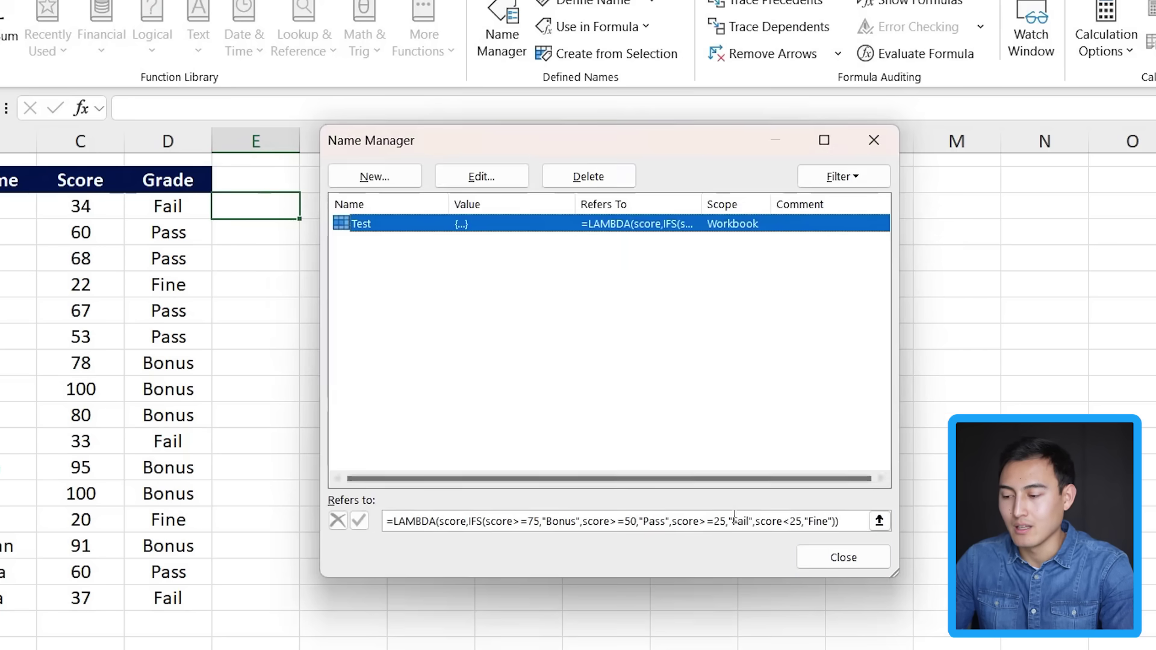
click(841, 558)
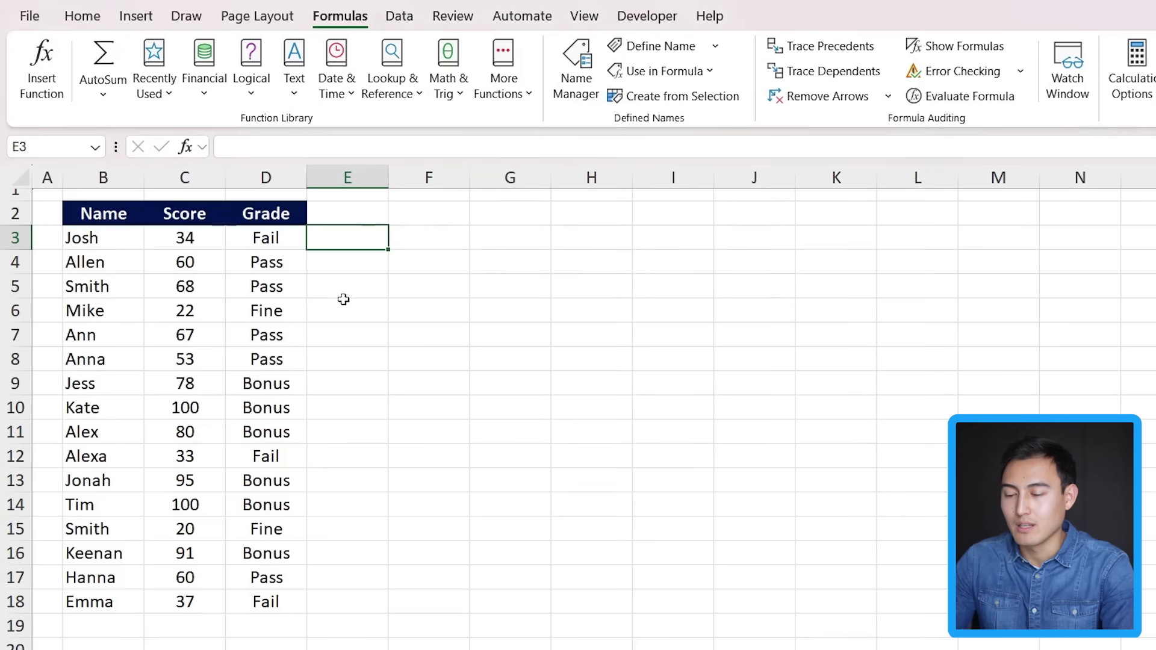
text(=test)
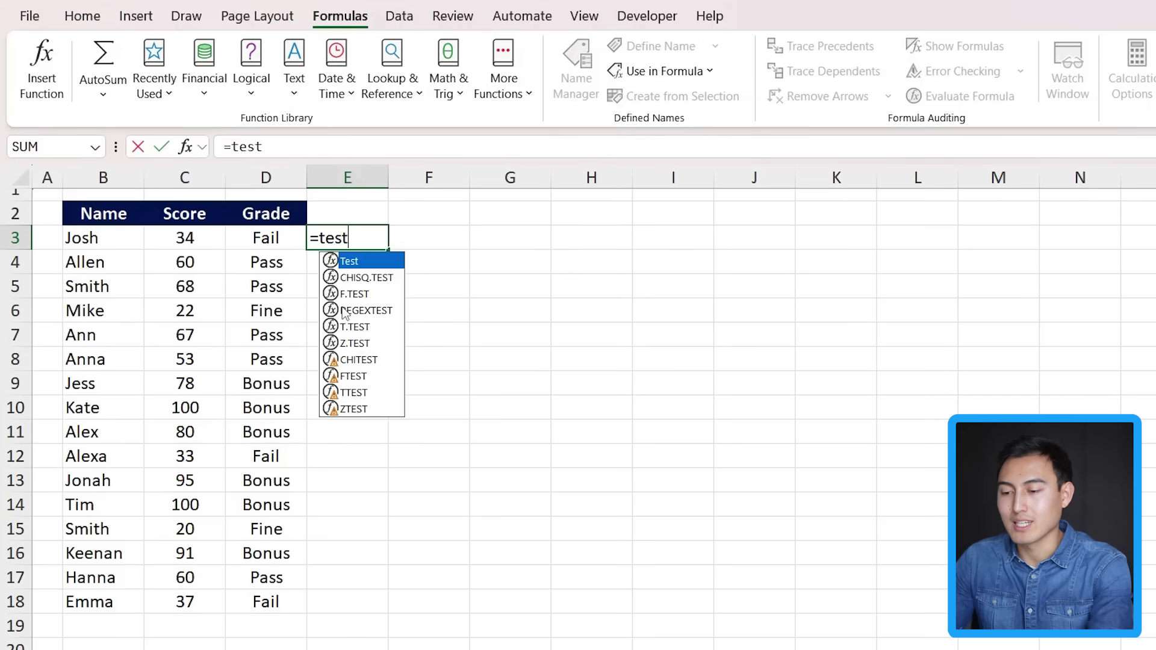
double_click(398, 264)
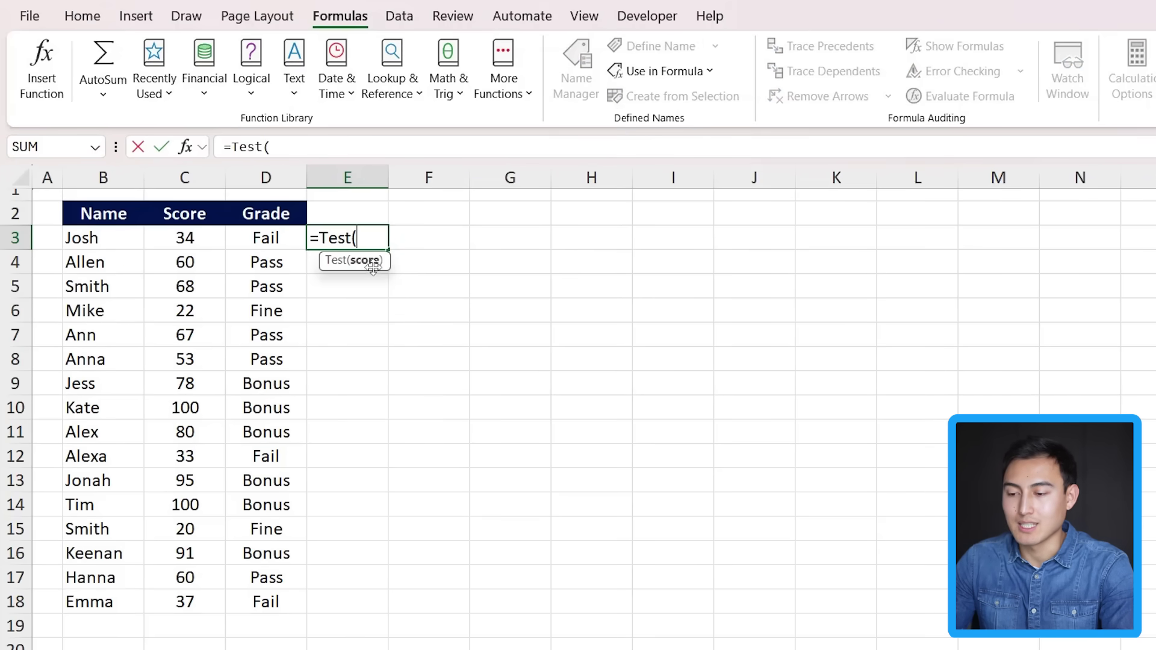
click(184, 238)
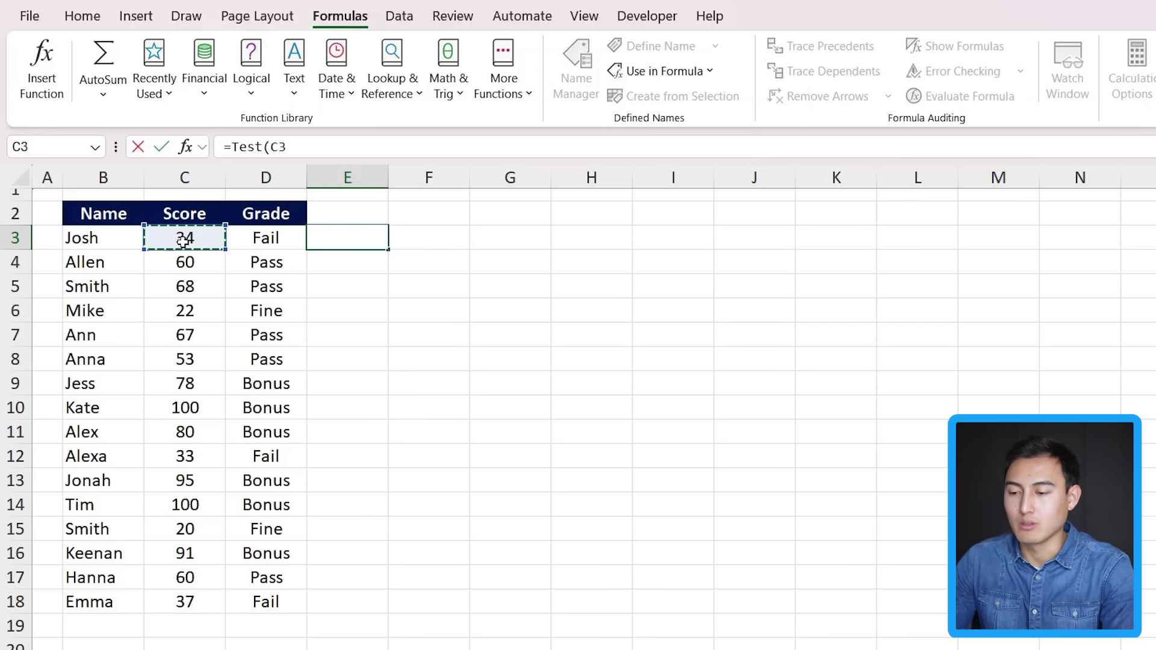
text())
key(Return)
Compare E3 against D3's IFS formula, then fill =Test(C3) down column E.
key(Up)
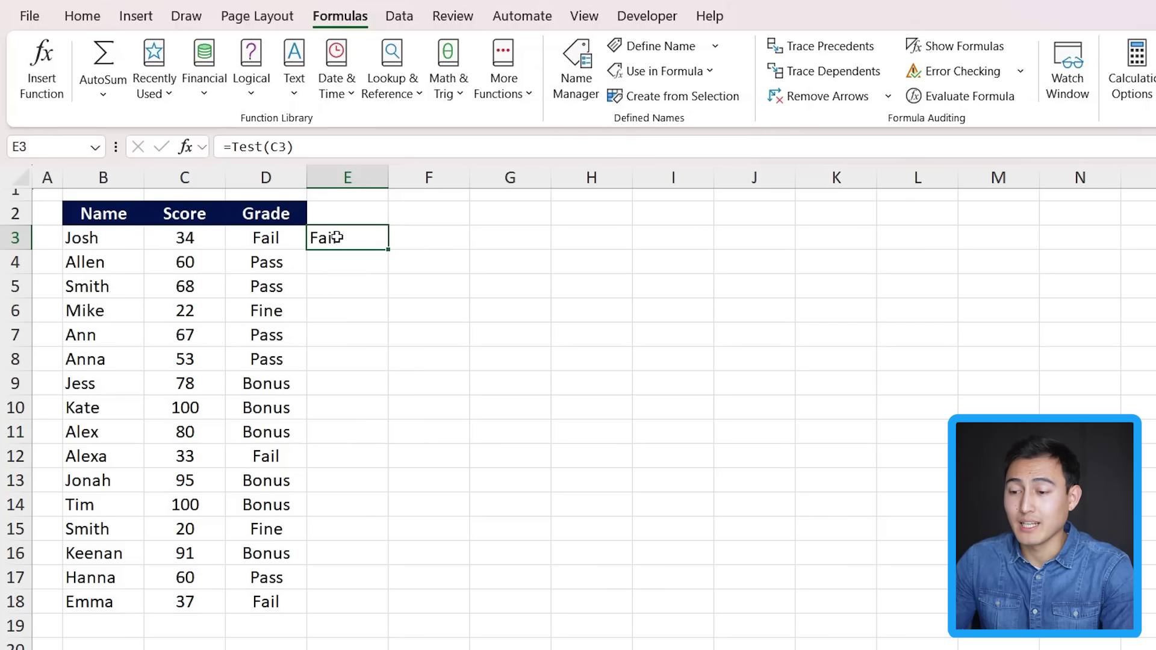
key(Left)
click(352, 147)
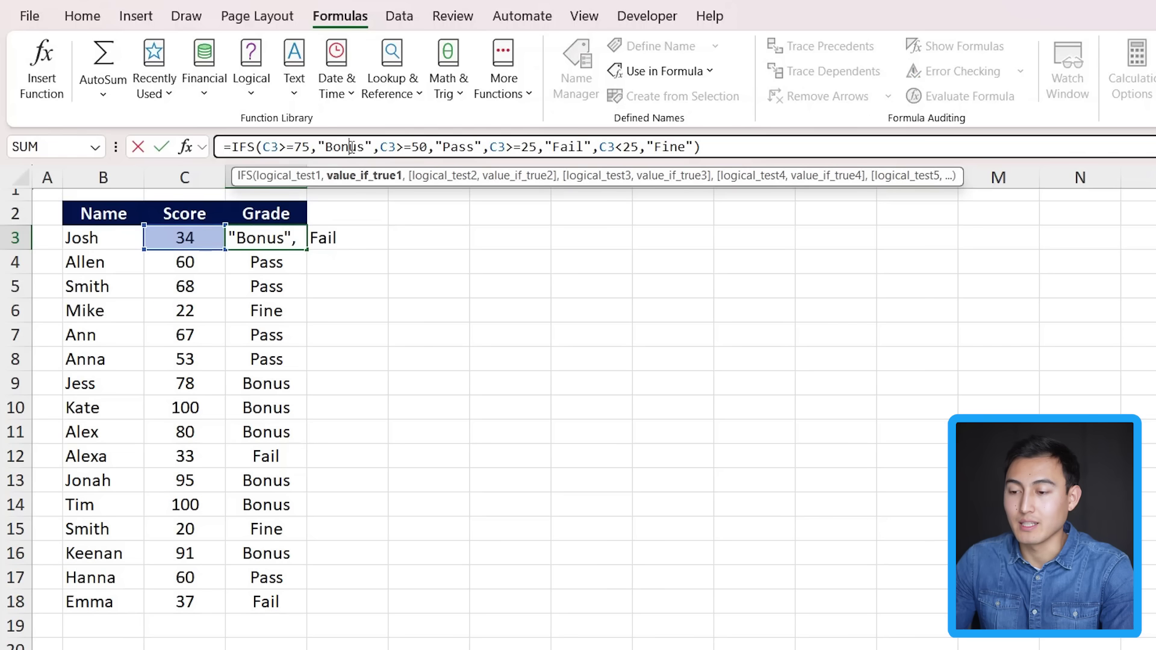
key(Escape)
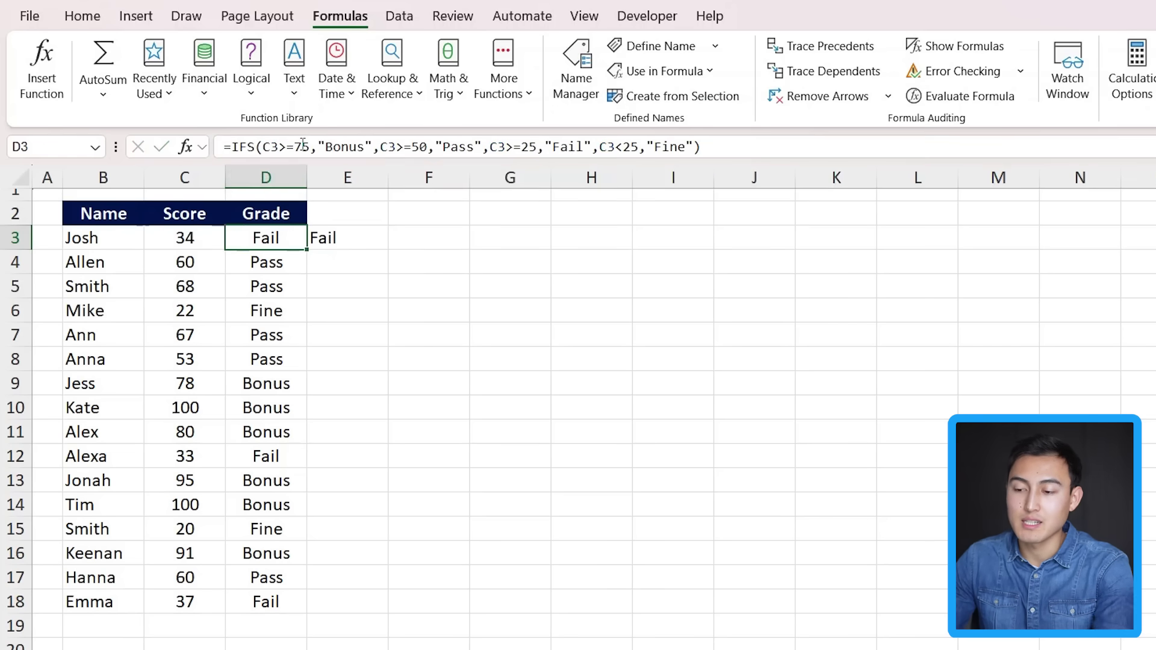
key(Right)
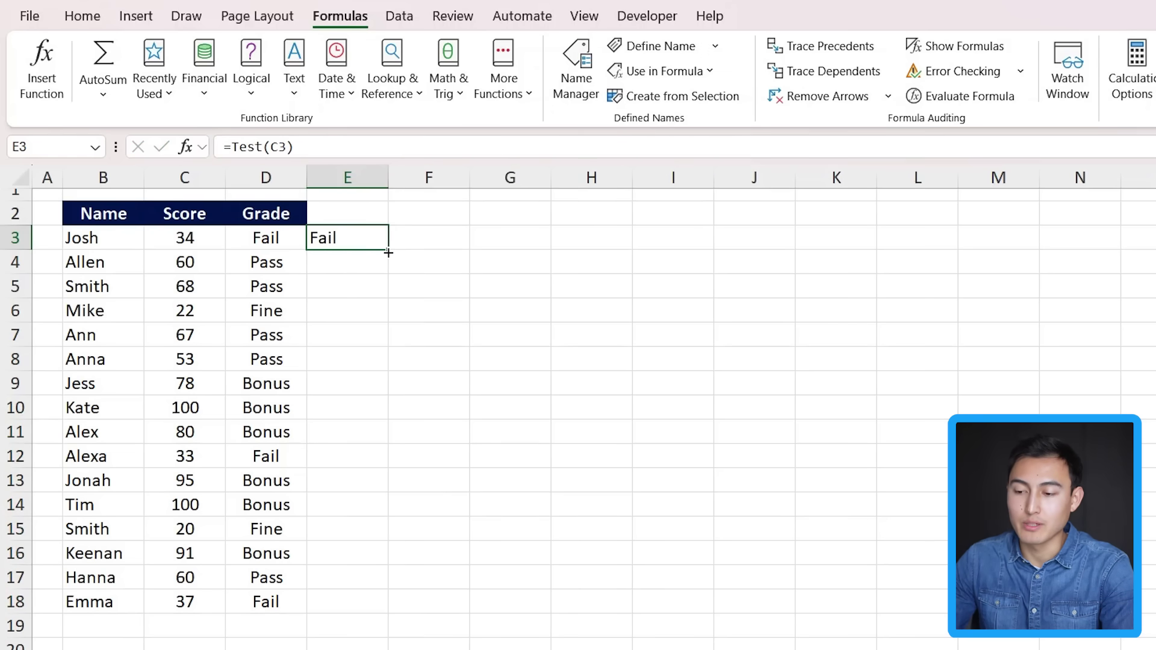
double_click(388, 253)
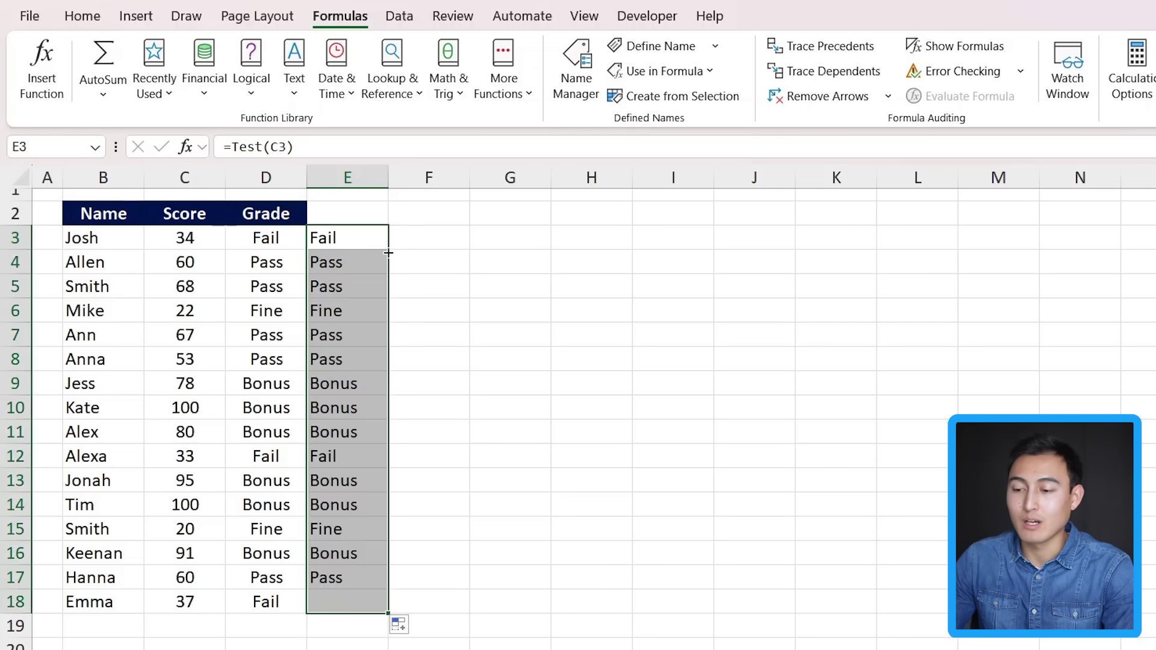
click(387, 252)
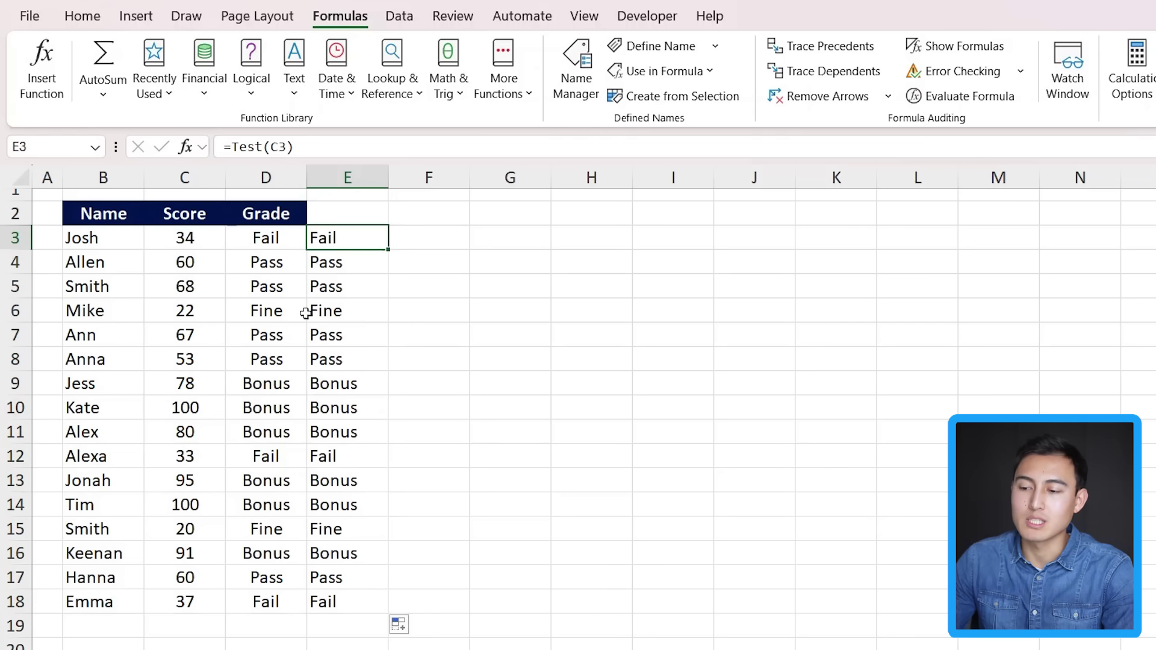
Change Test's score>=75 to score>=85 in Name Manager, then check grades in E10 and E9.
click(579, 95)
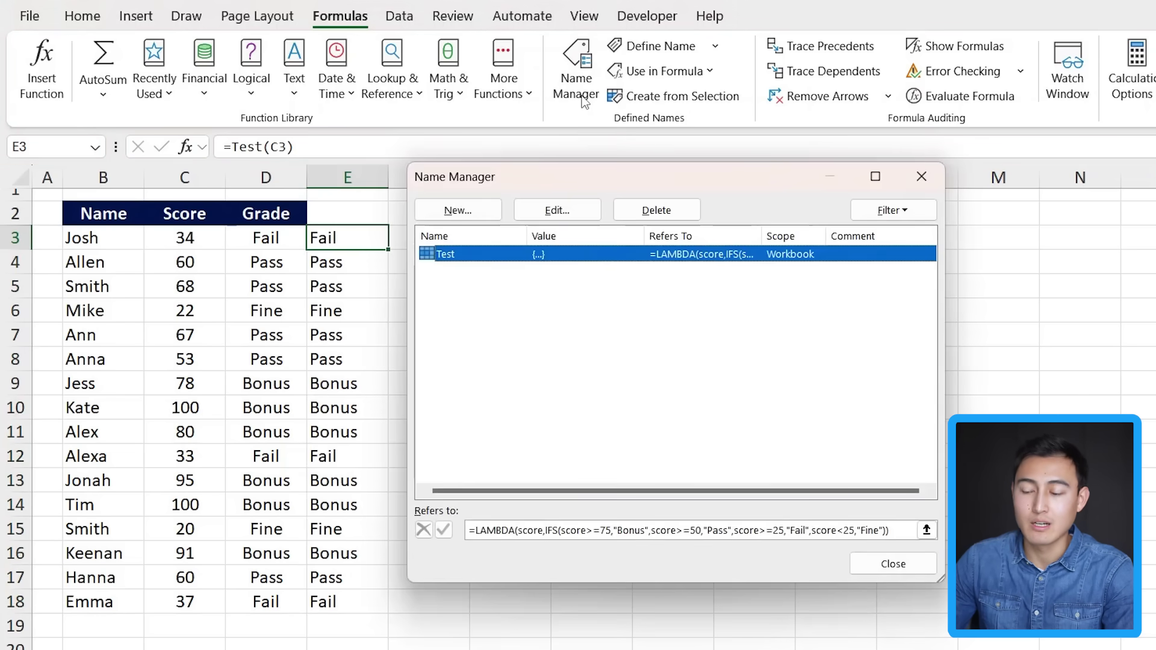
click(554, 210)
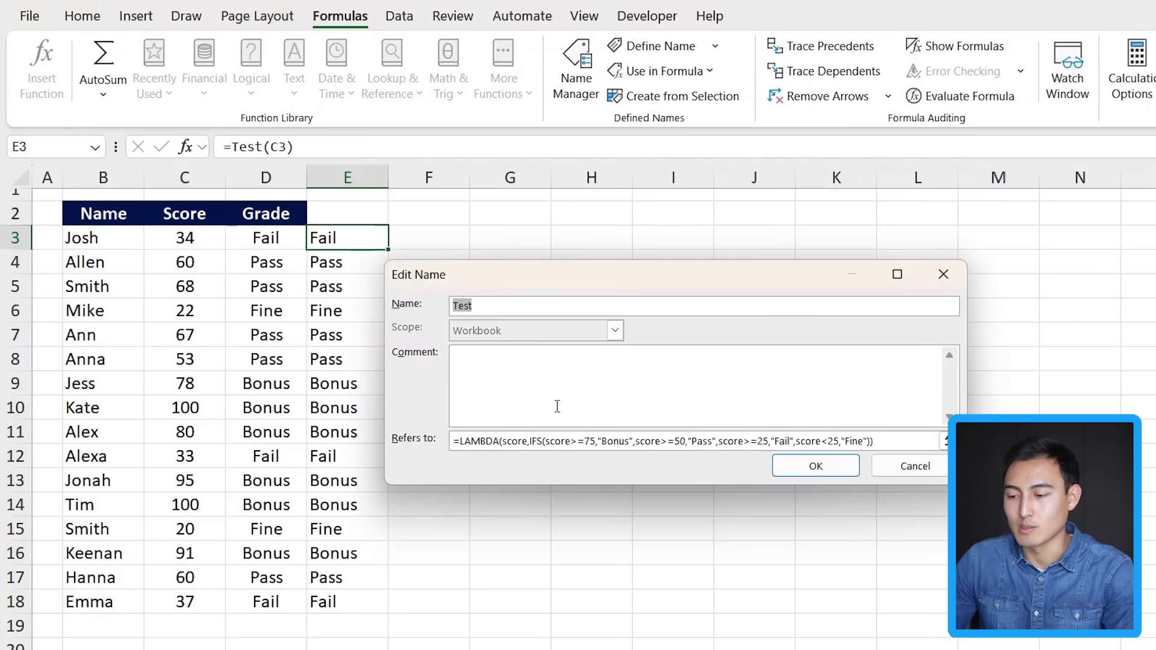
click(602, 440)
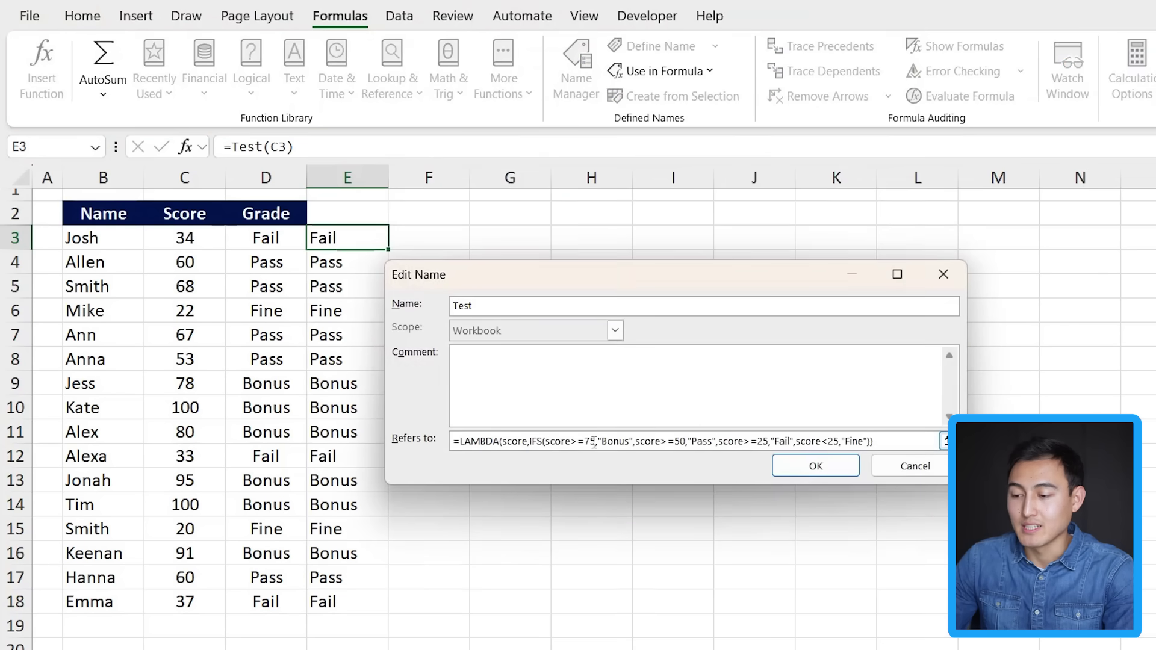
key(BackSpace)
text(8)
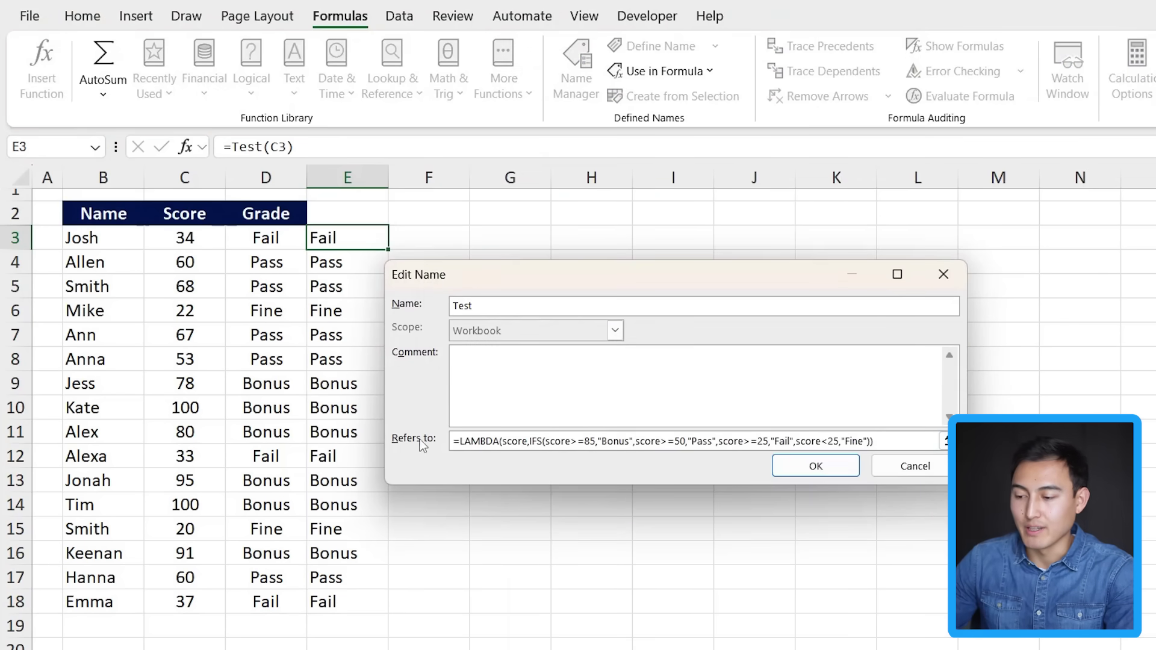
key(Return)
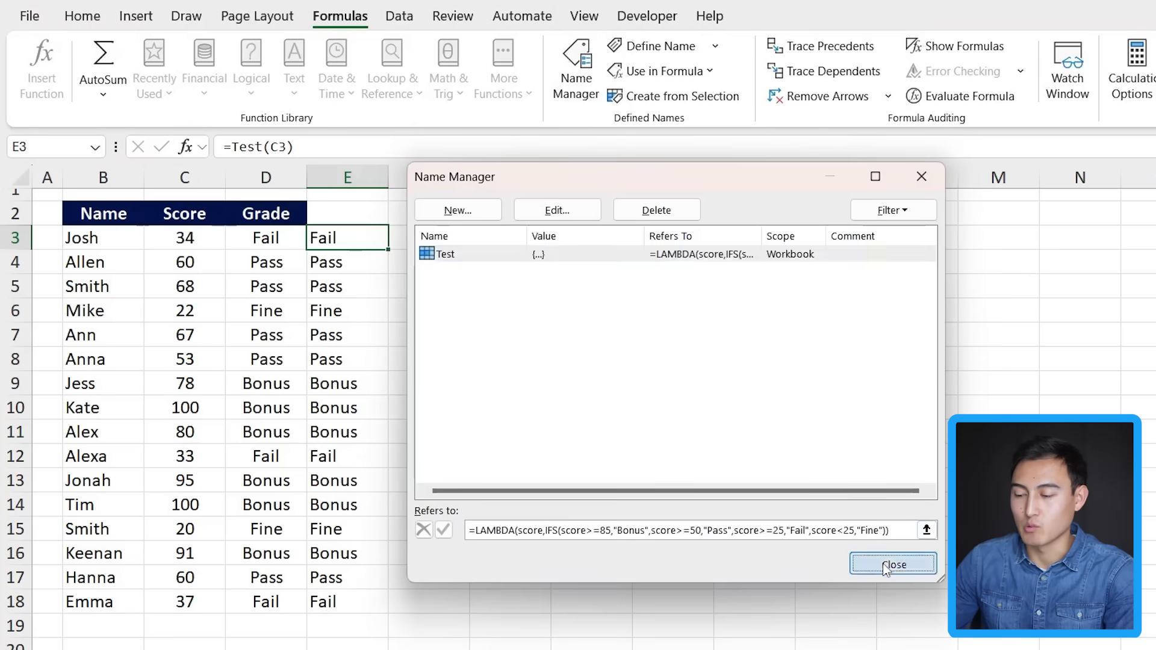
click(894, 563)
click(341, 413)
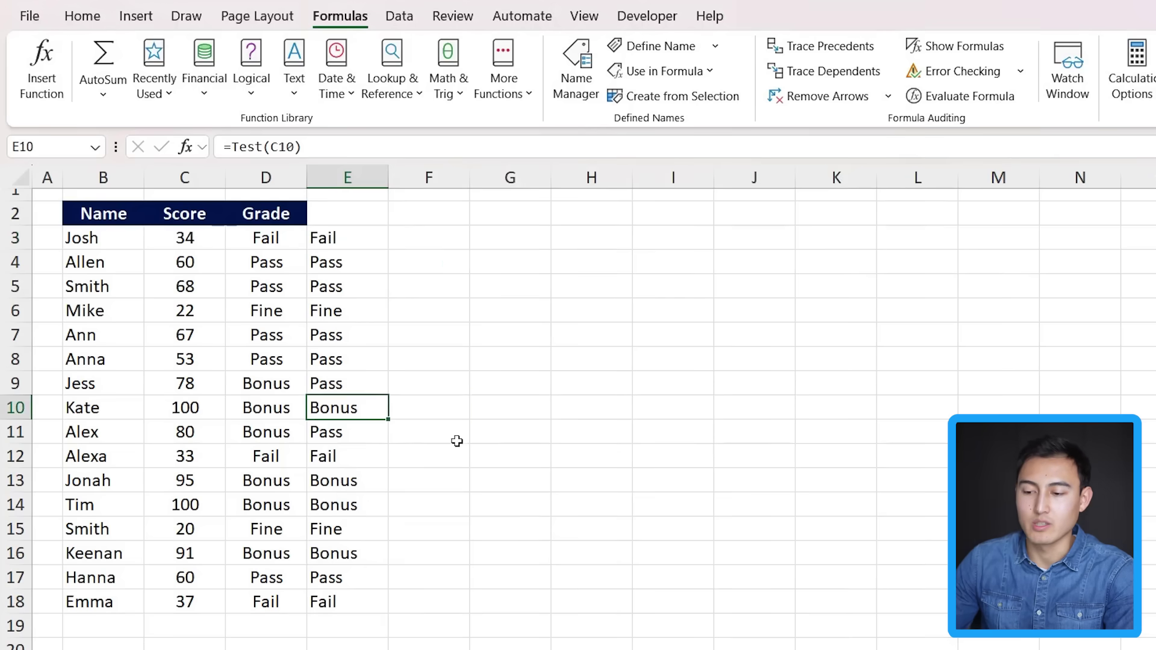
key(Up)
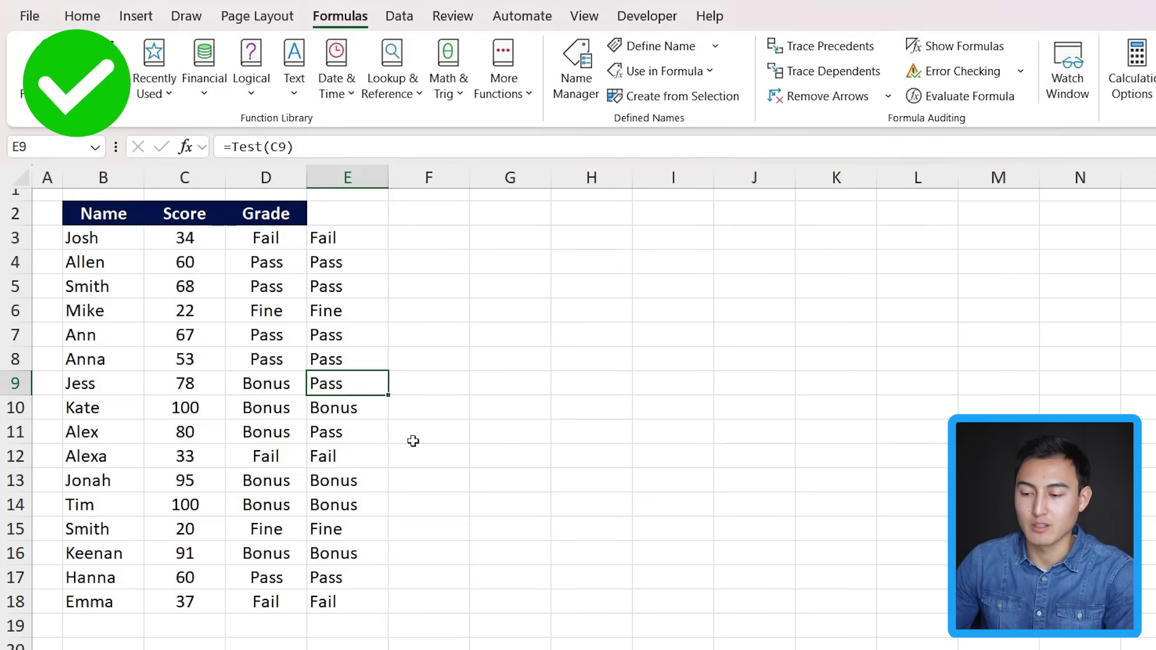